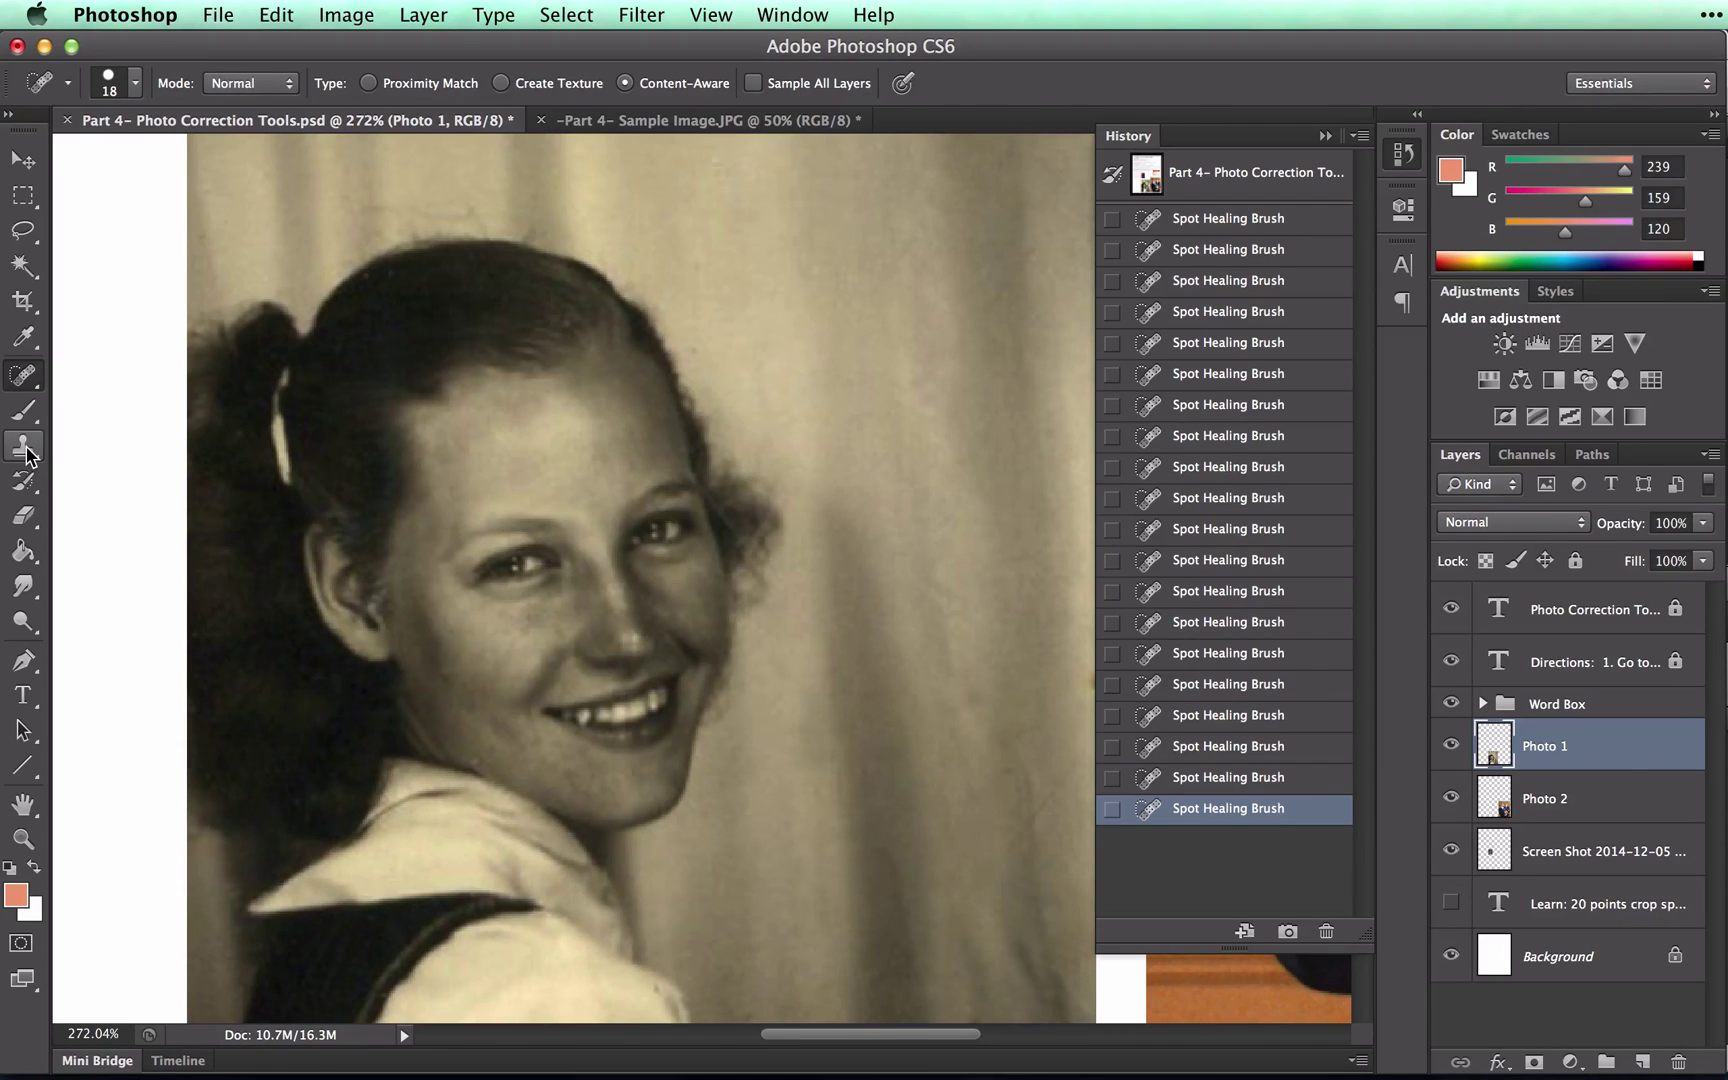
Step: Spot-heal the 3 and the 9 of 1938 and the faint arc between them
click(24, 447)
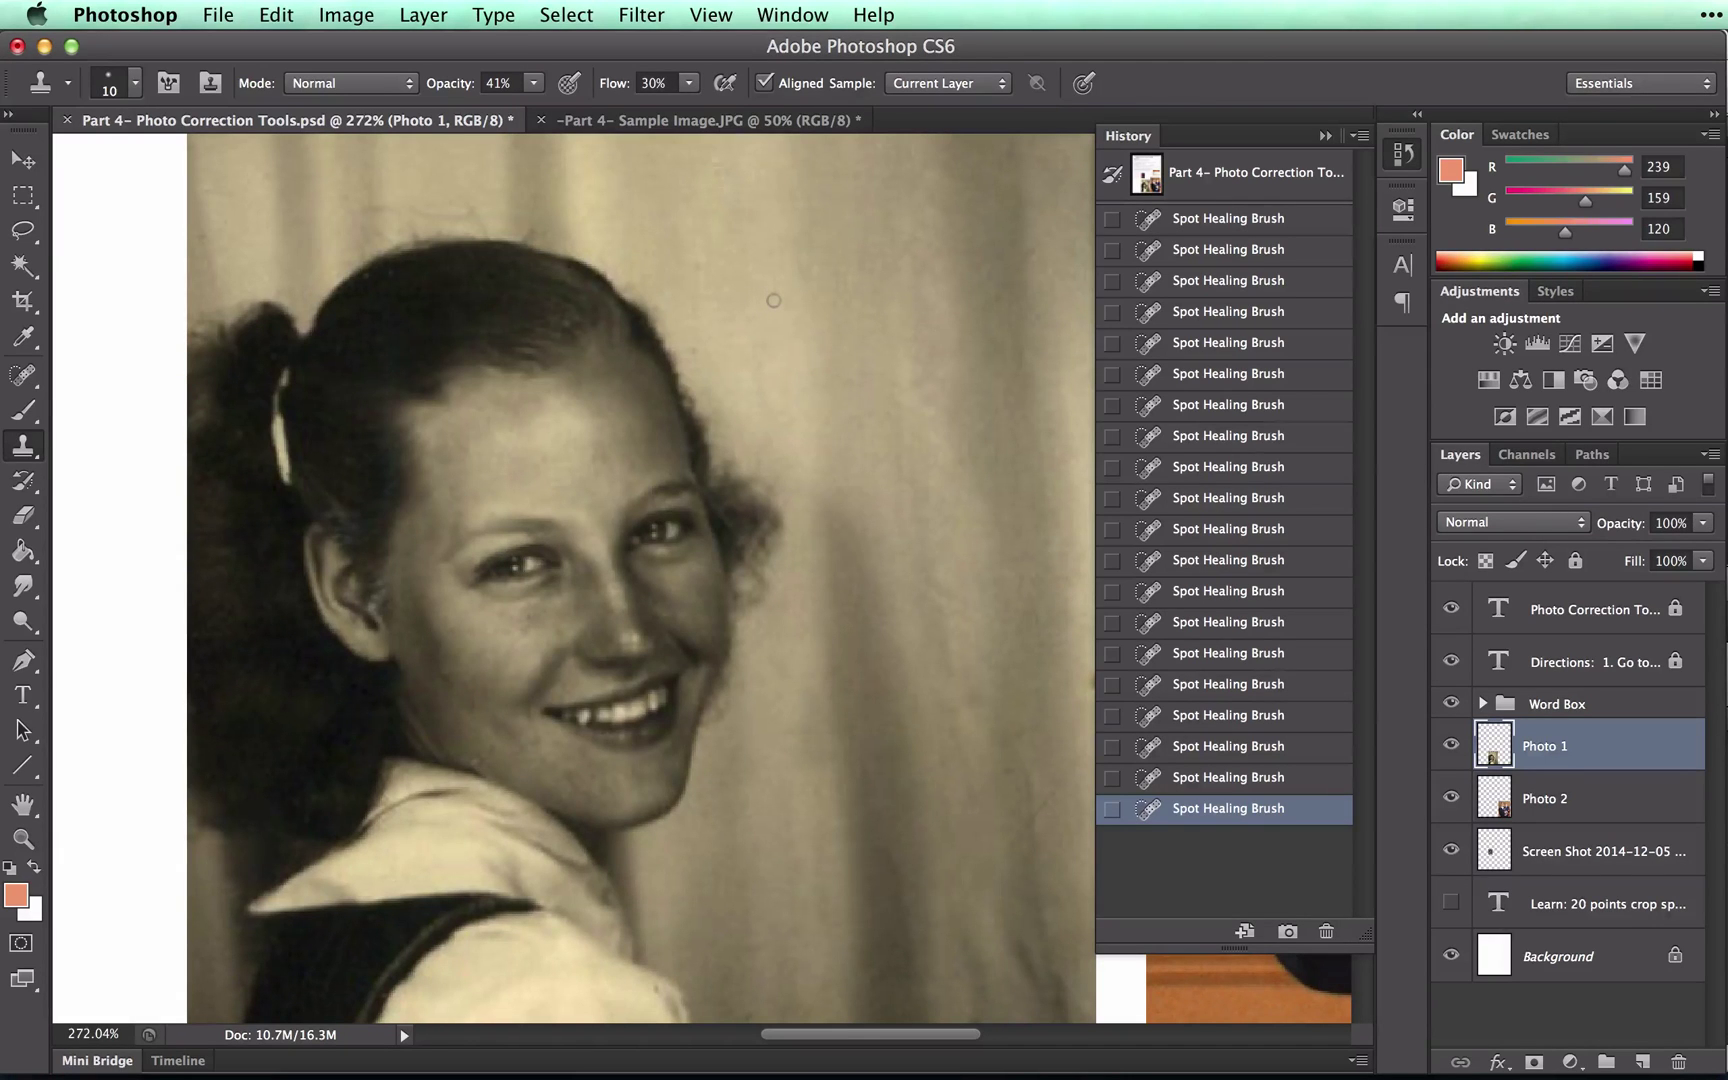
scroll(773, 300, up, 8)
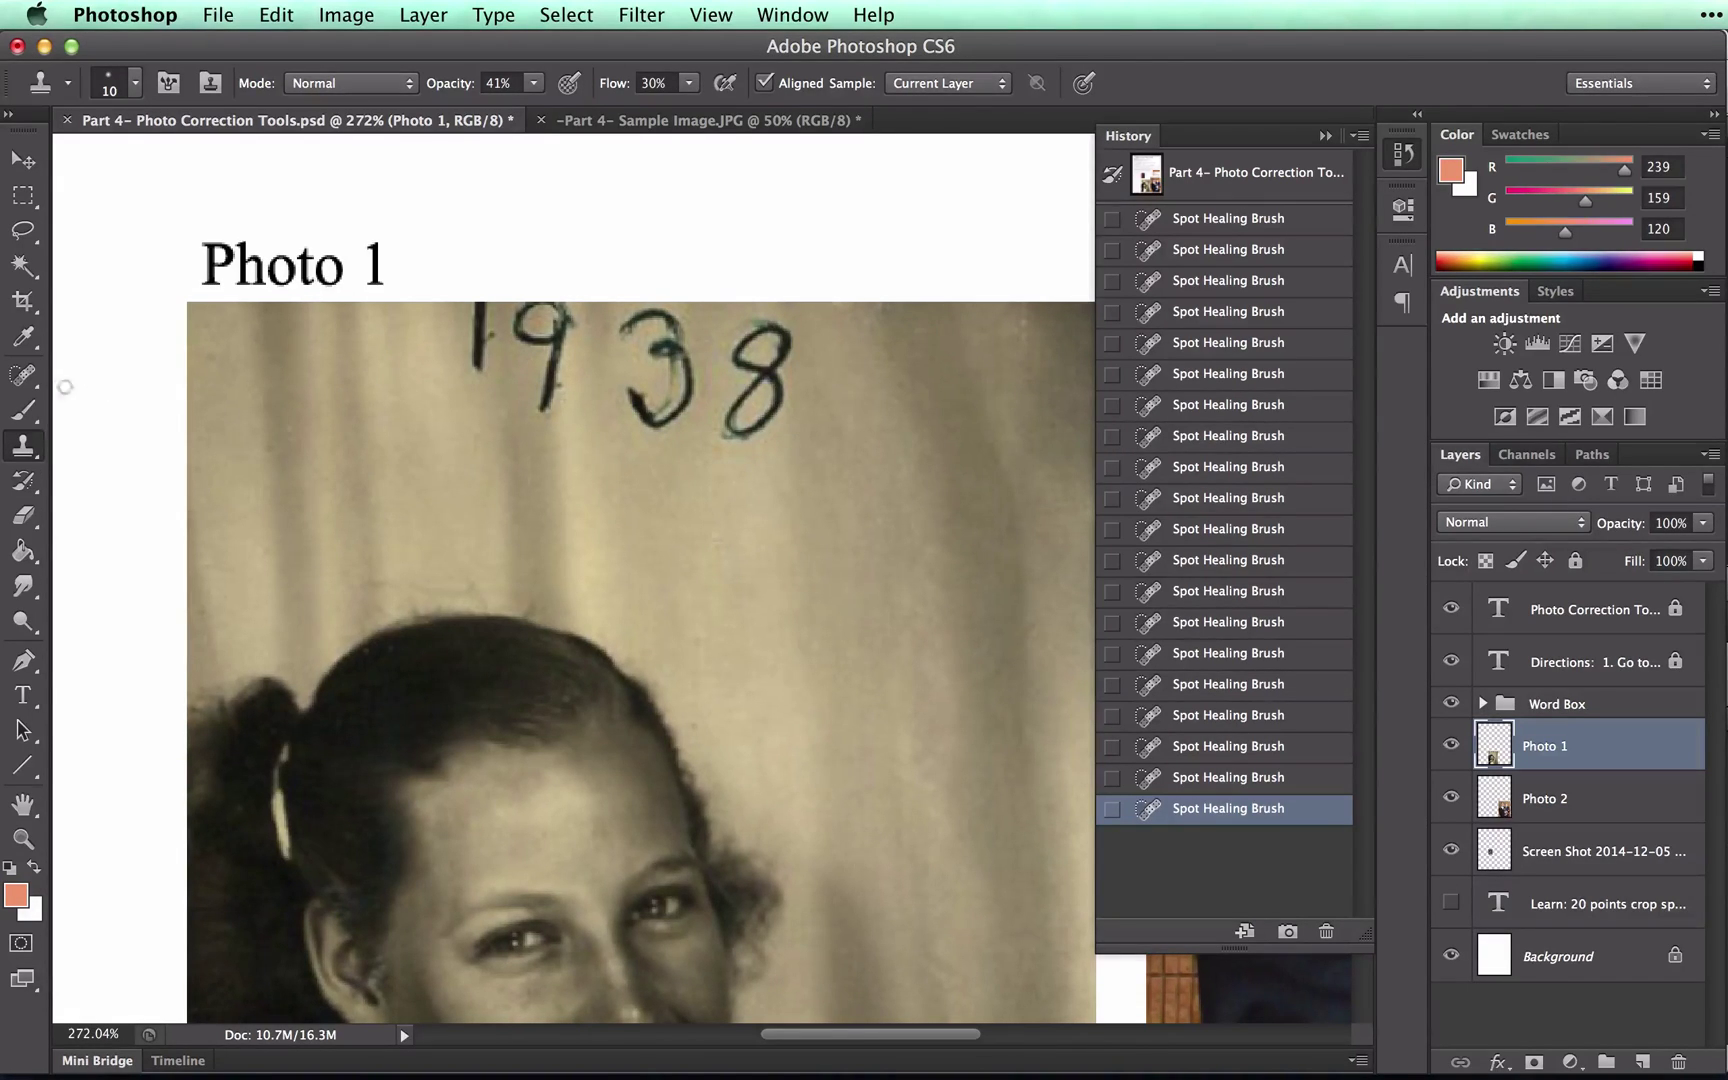
click(24, 376)
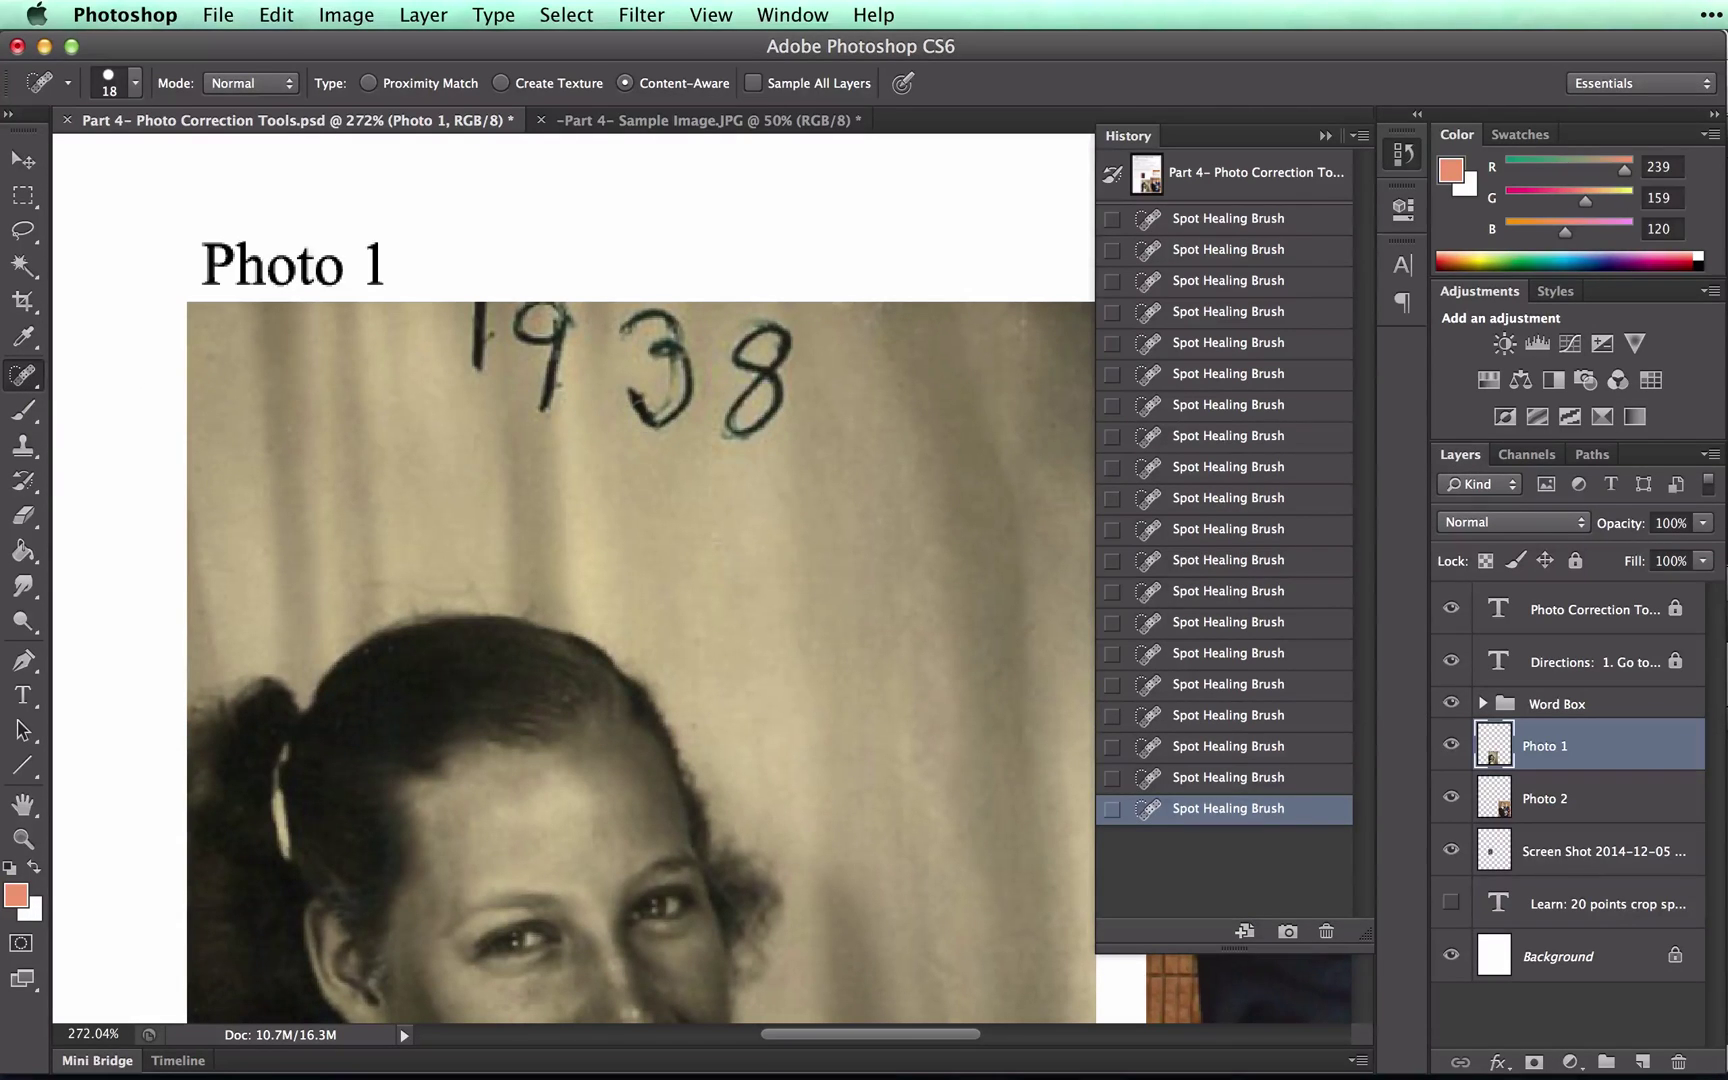
mouse_move(645, 410)
mouse_down()
mouse_move(650, 425)
mouse_move(650, 385)
mouse_move(645, 445)
mouse_move(690, 350)
mouse_move(685, 380)
mouse_move(675, 345)
mouse_move(688, 370)
mouse_up()
drag(605, 325, 680, 320)
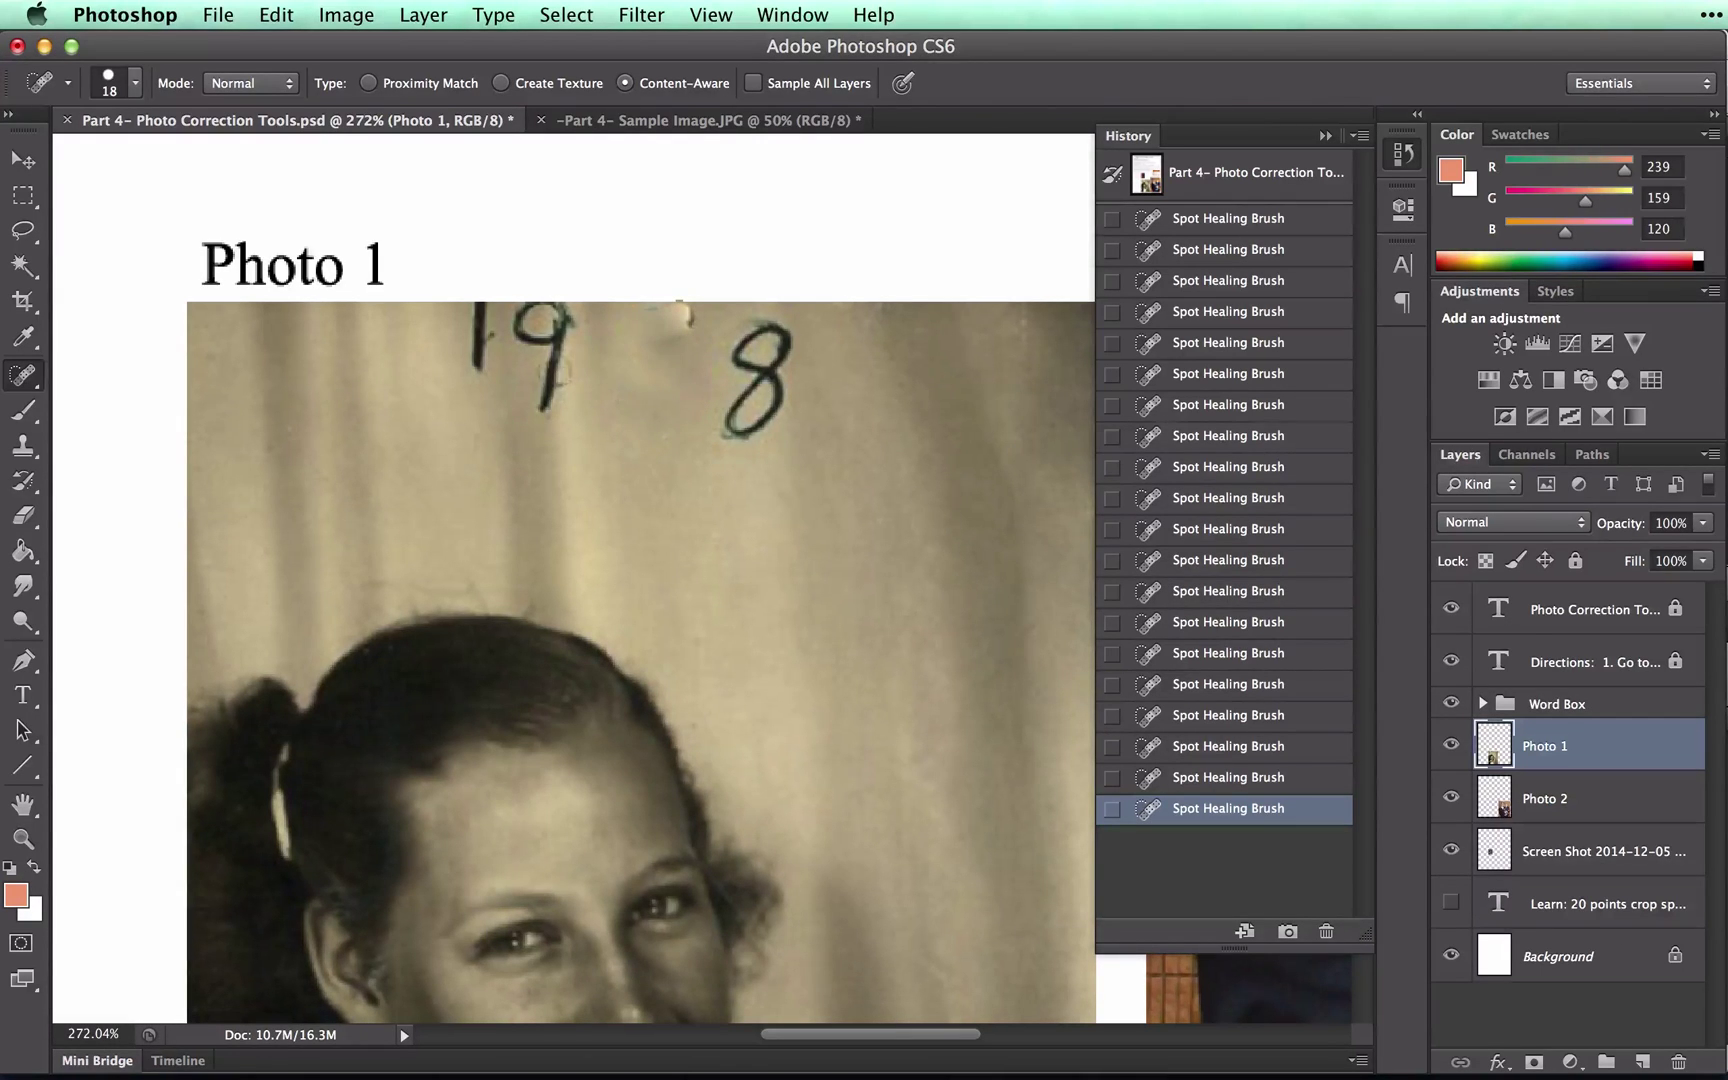
mouse_move(543, 418)
mouse_down()
mouse_move(583, 318)
mouse_move(520, 333)
mouse_move(562, 349)
mouse_move(494, 318)
mouse_move(455, 366)
mouse_move(491, 319)
mouse_up()
click(585, 318)
Step: Heal away the 1, the 8, and the leftover marks along the photo's top edge
click(462, 335)
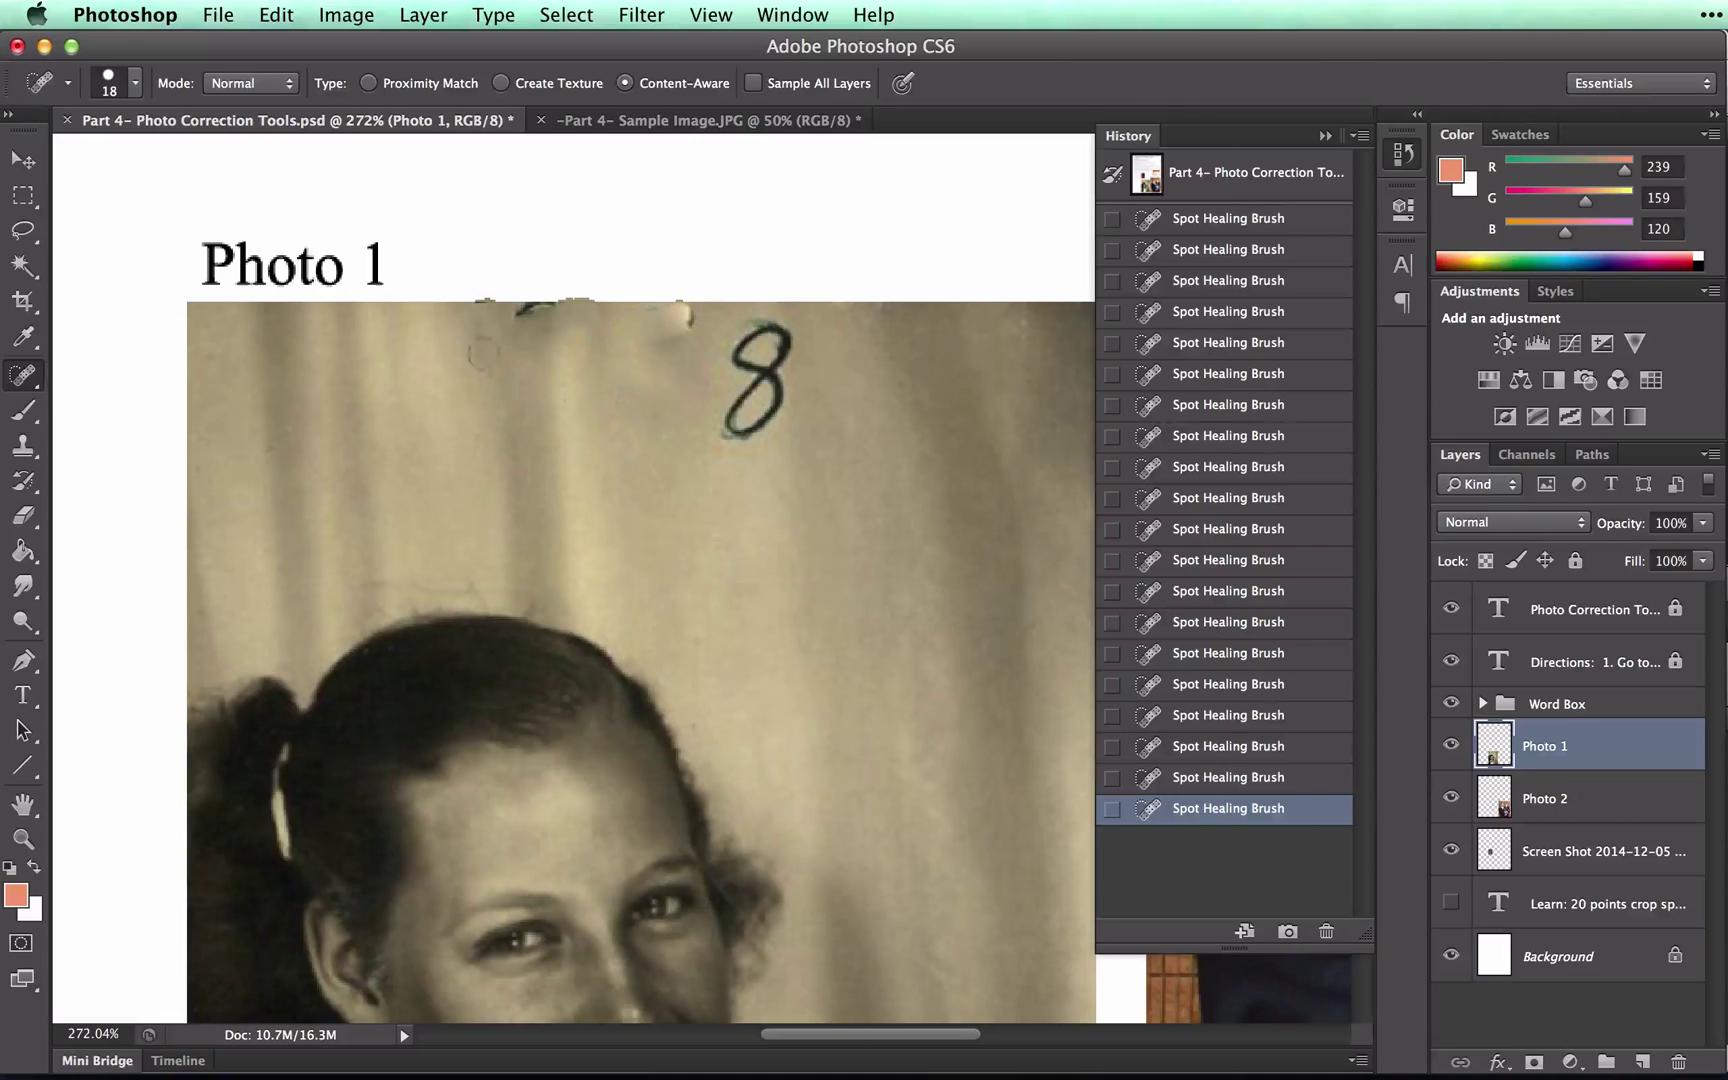
mouse_move(768, 446)
mouse_down()
mouse_move(770, 346)
mouse_move(724, 428)
mouse_up()
drag(770, 318, 750, 400)
drag(665, 298, 686, 319)
drag(520, 319, 545, 321)
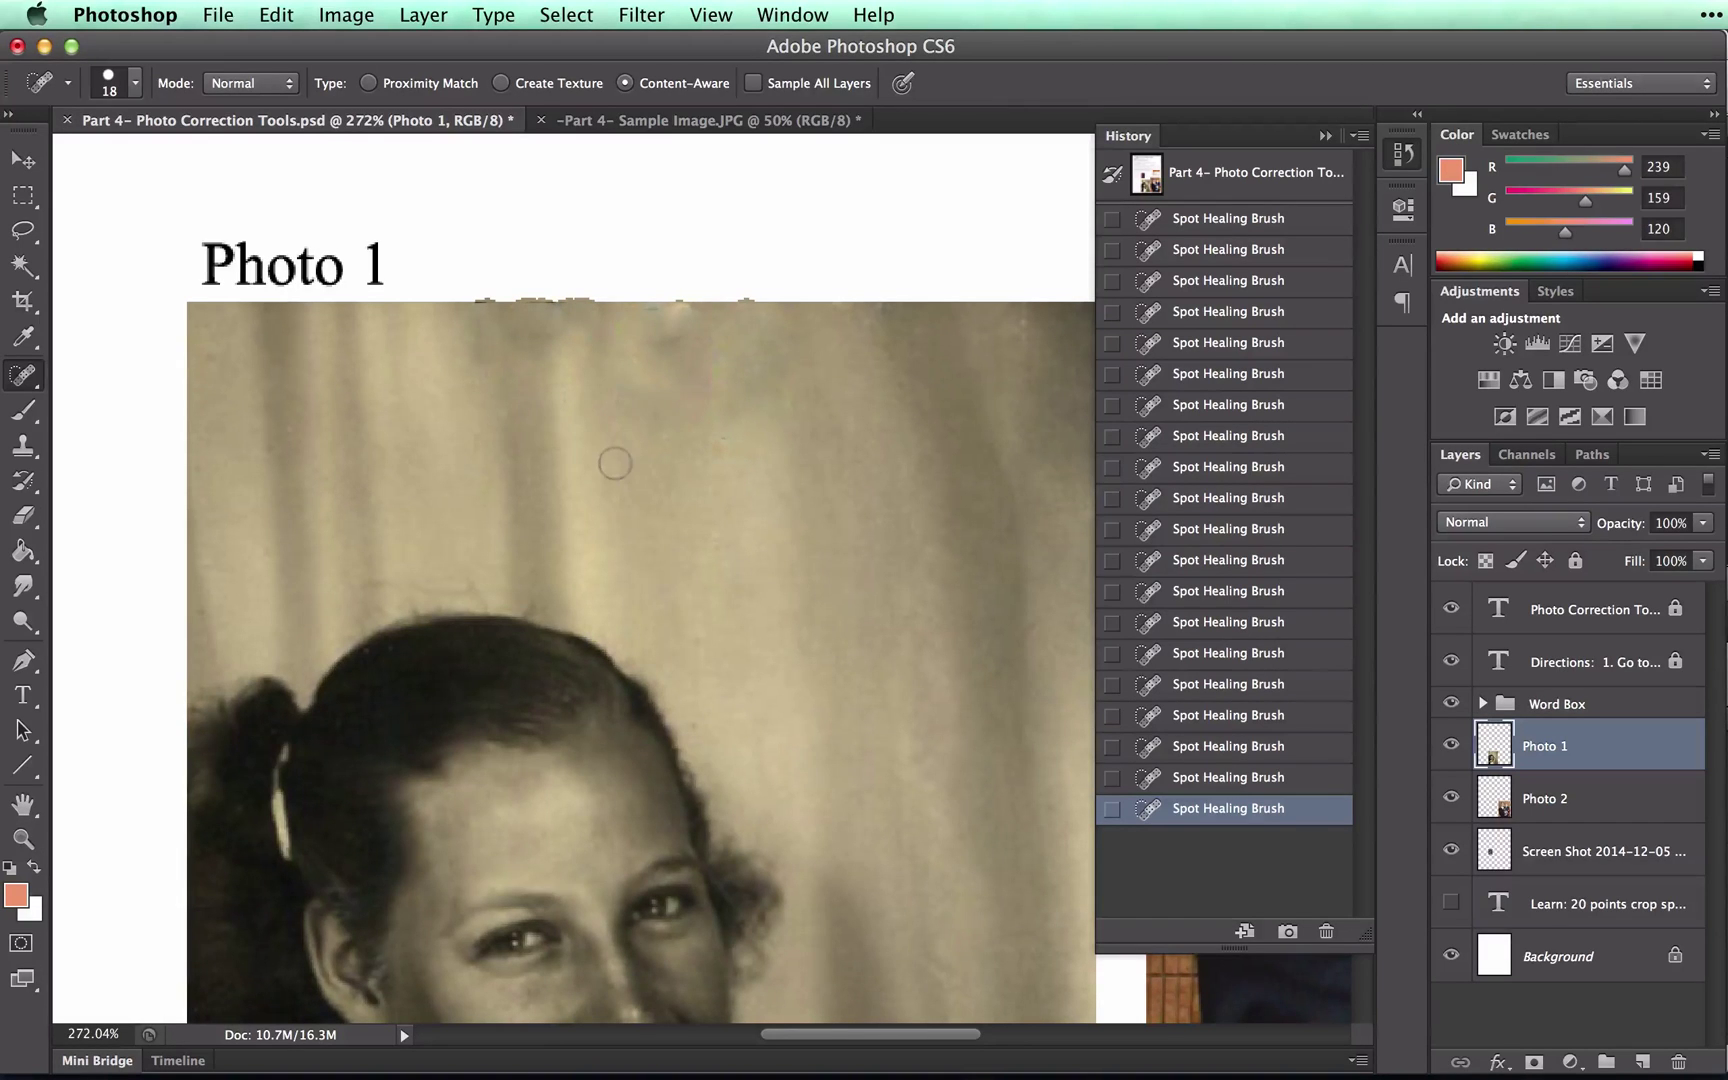
scroll(612, 456, up, 2)
scroll(612, 456, down, 3)
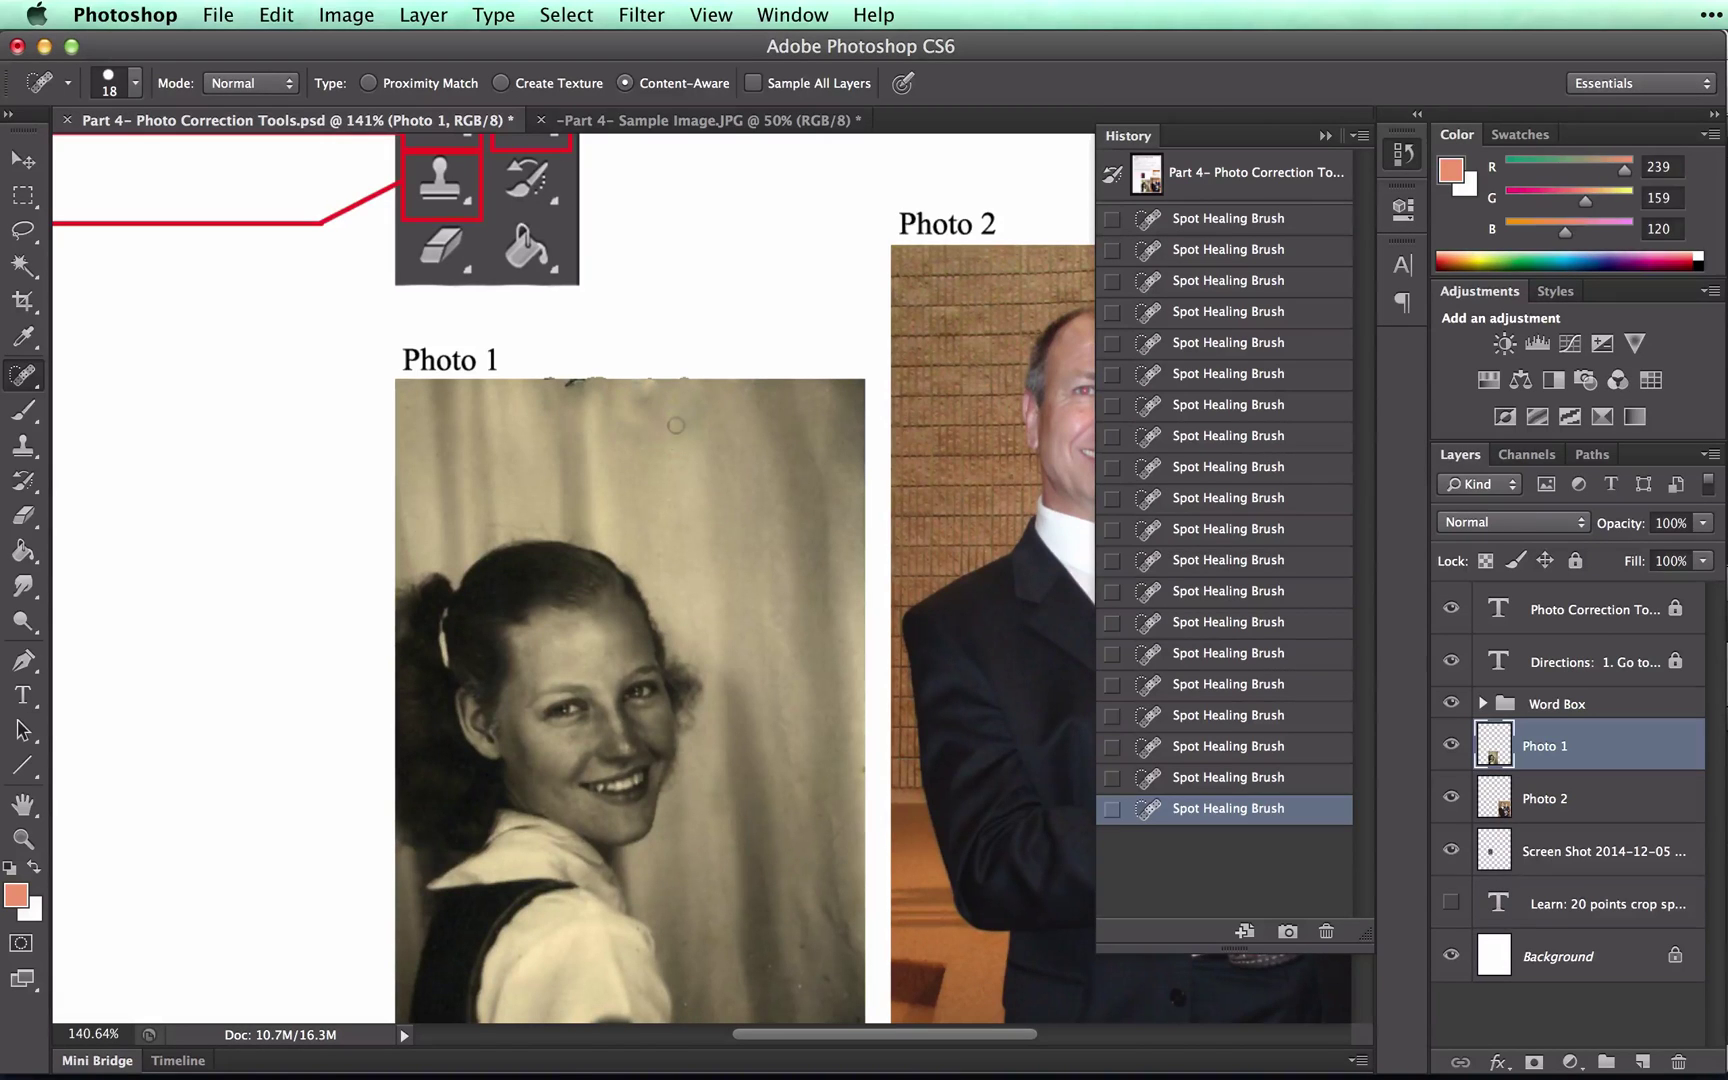
Step: Step back through the History states to restore the full 1938 date
click(1232, 778)
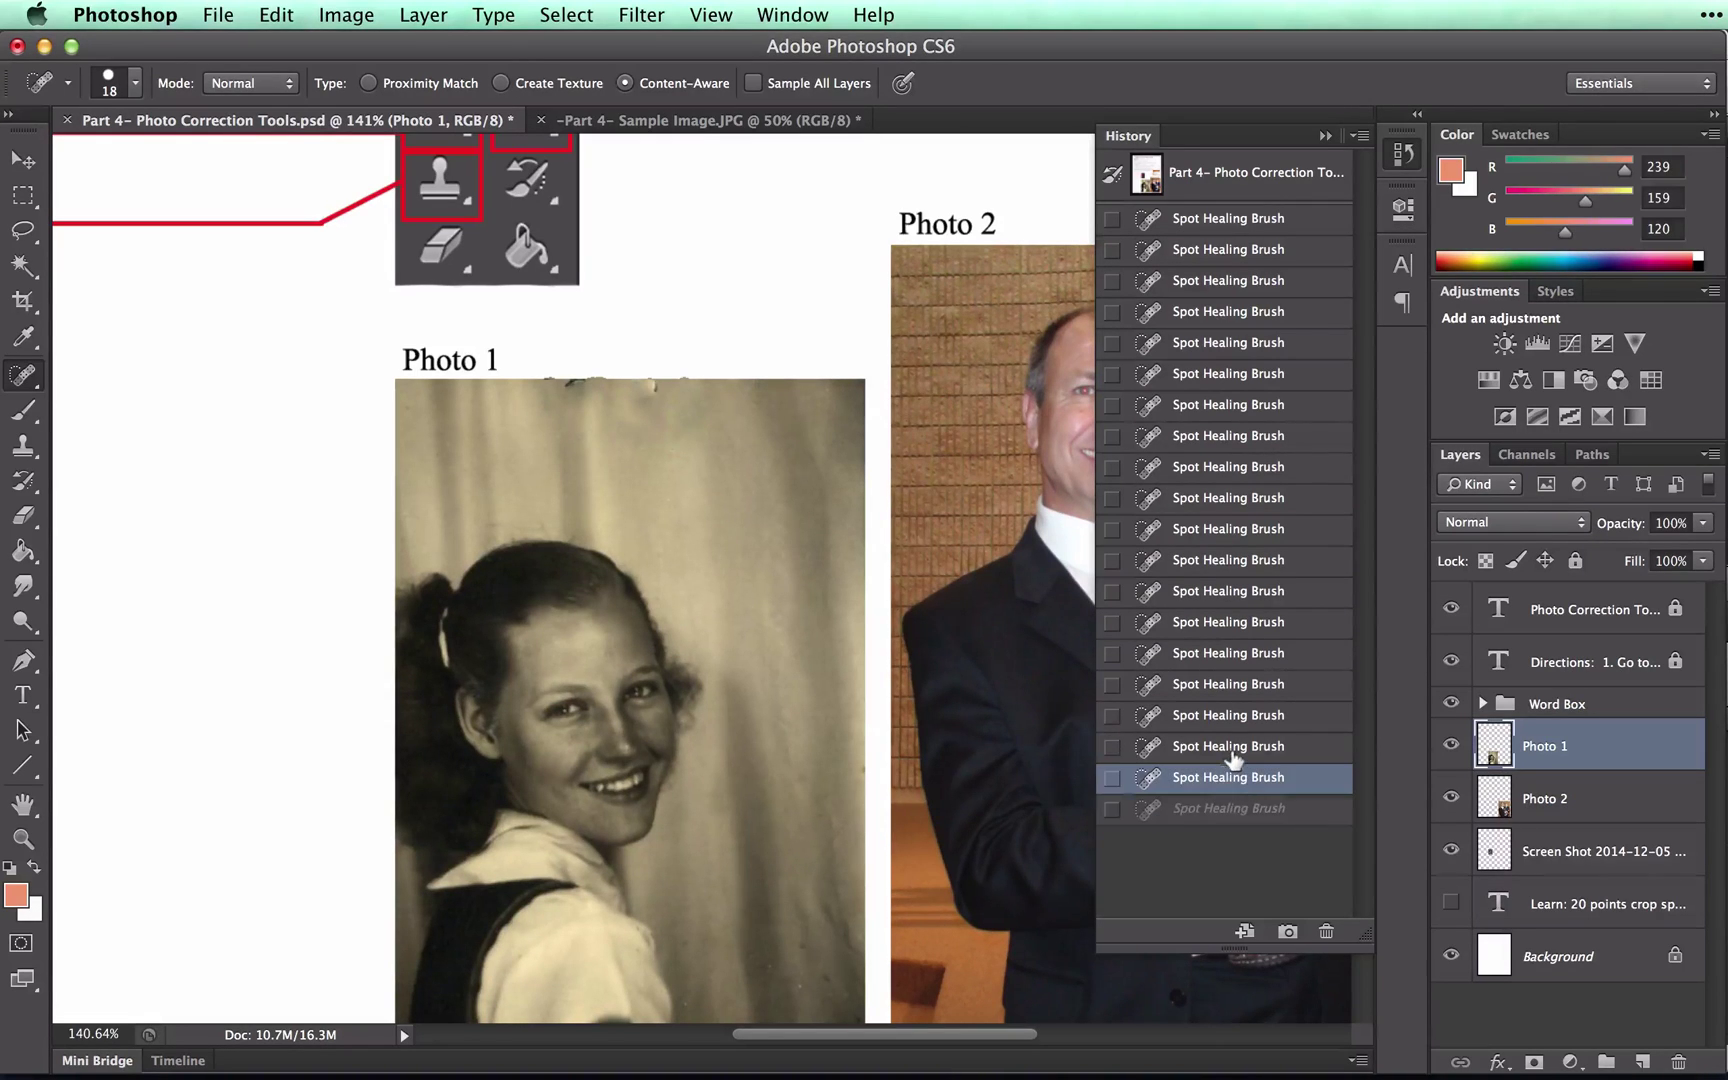
click(1232, 750)
click(1228, 714)
click(1224, 685)
click(1221, 655)
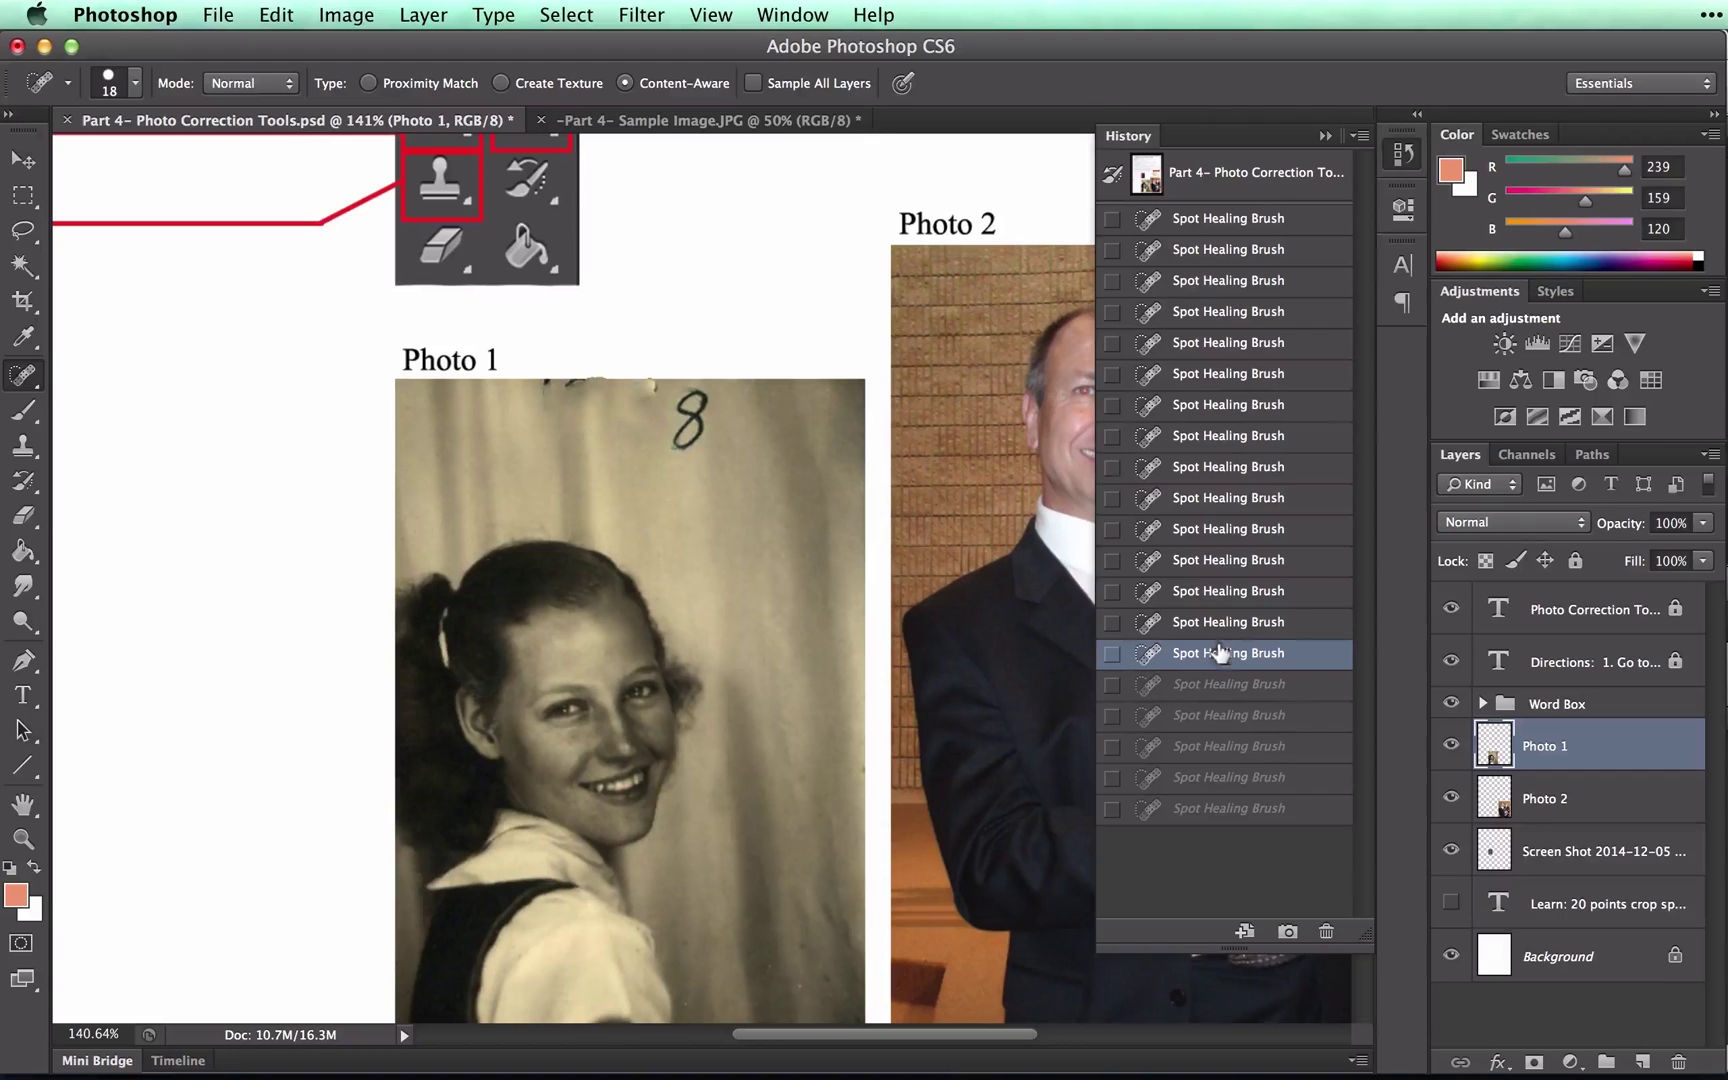
click(1218, 623)
click(1214, 592)
click(1210, 561)
click(1207, 529)
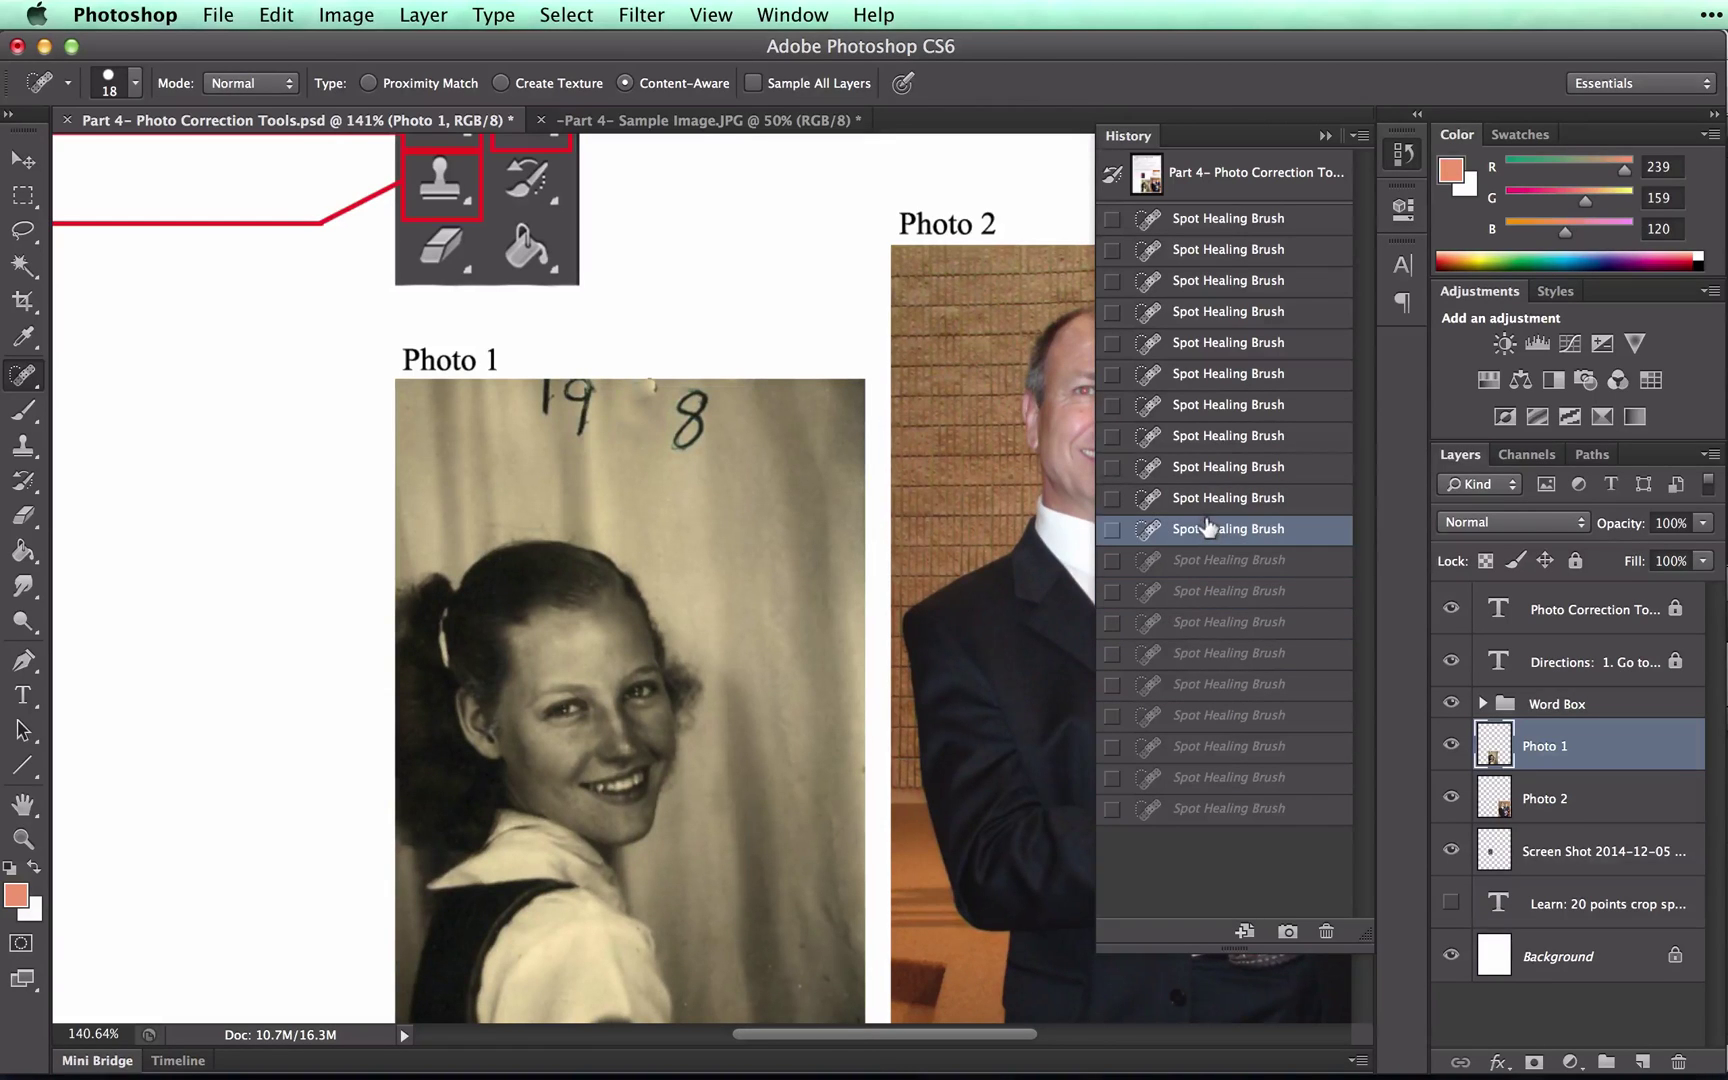
click(1203, 467)
click(1200, 404)
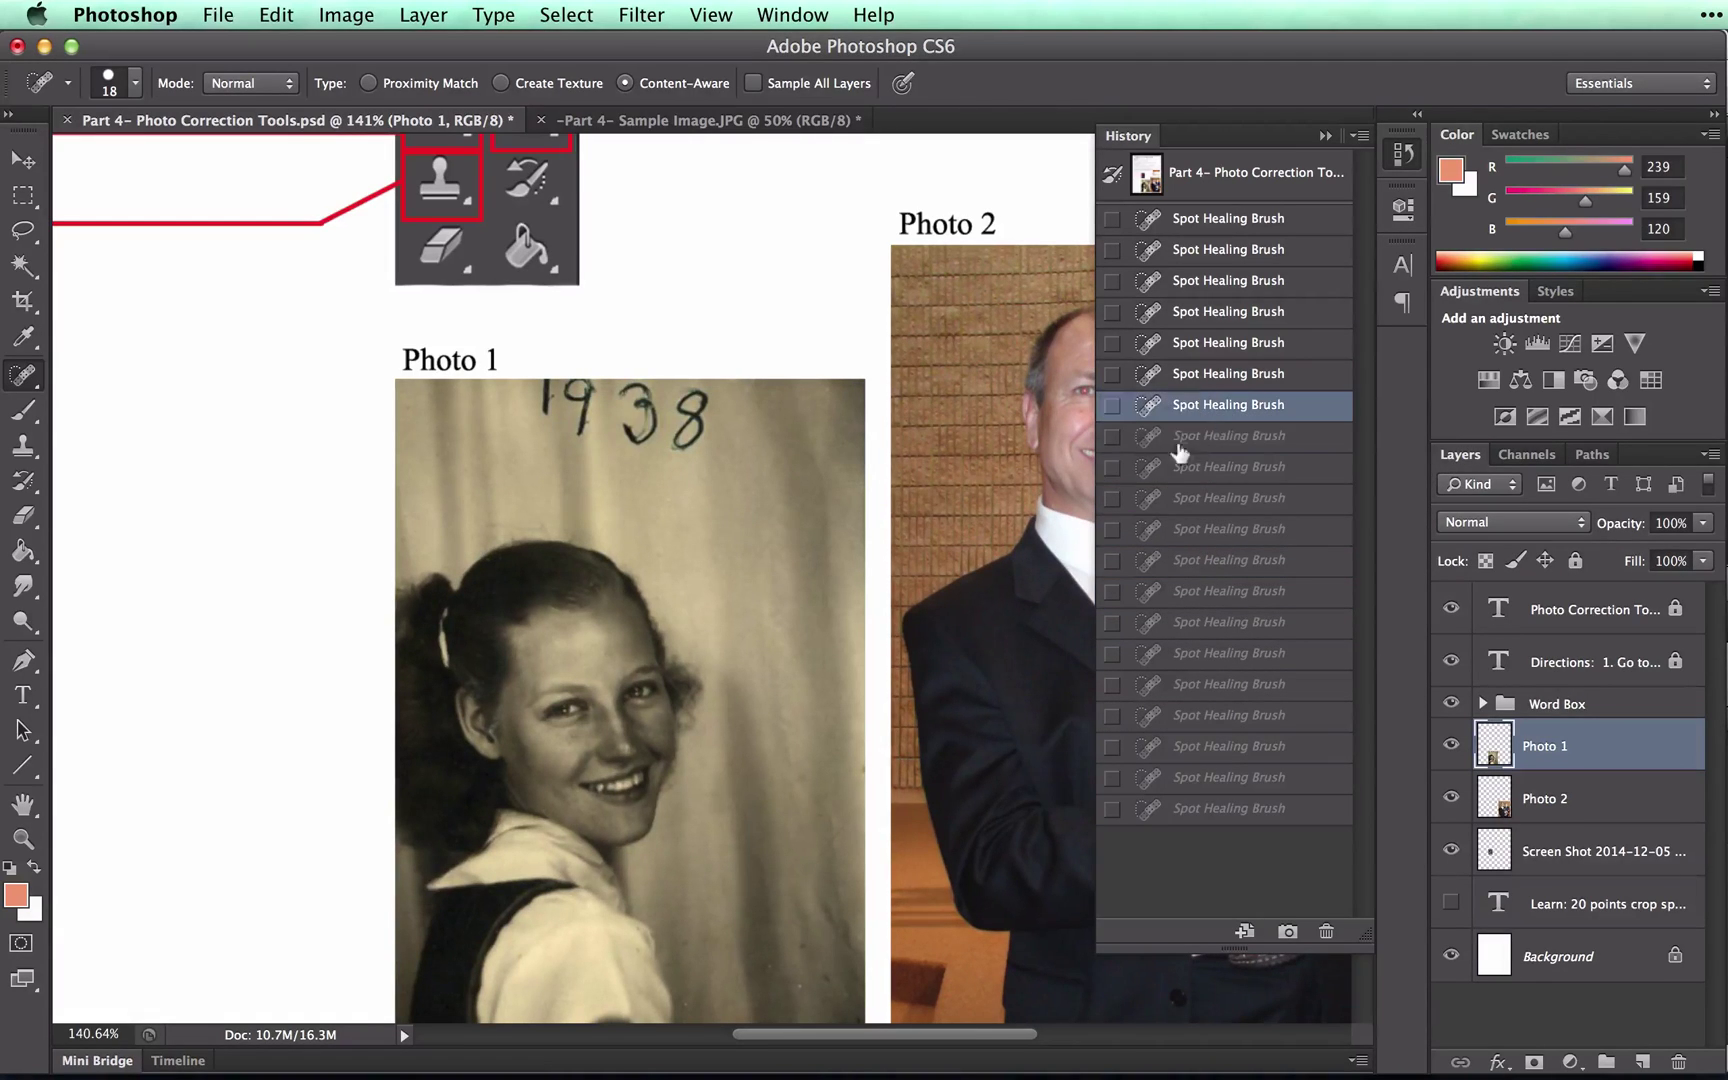
Step: Zoom in and spot-heal the bottom and right side of the 3
scroll(604, 451, up, 5)
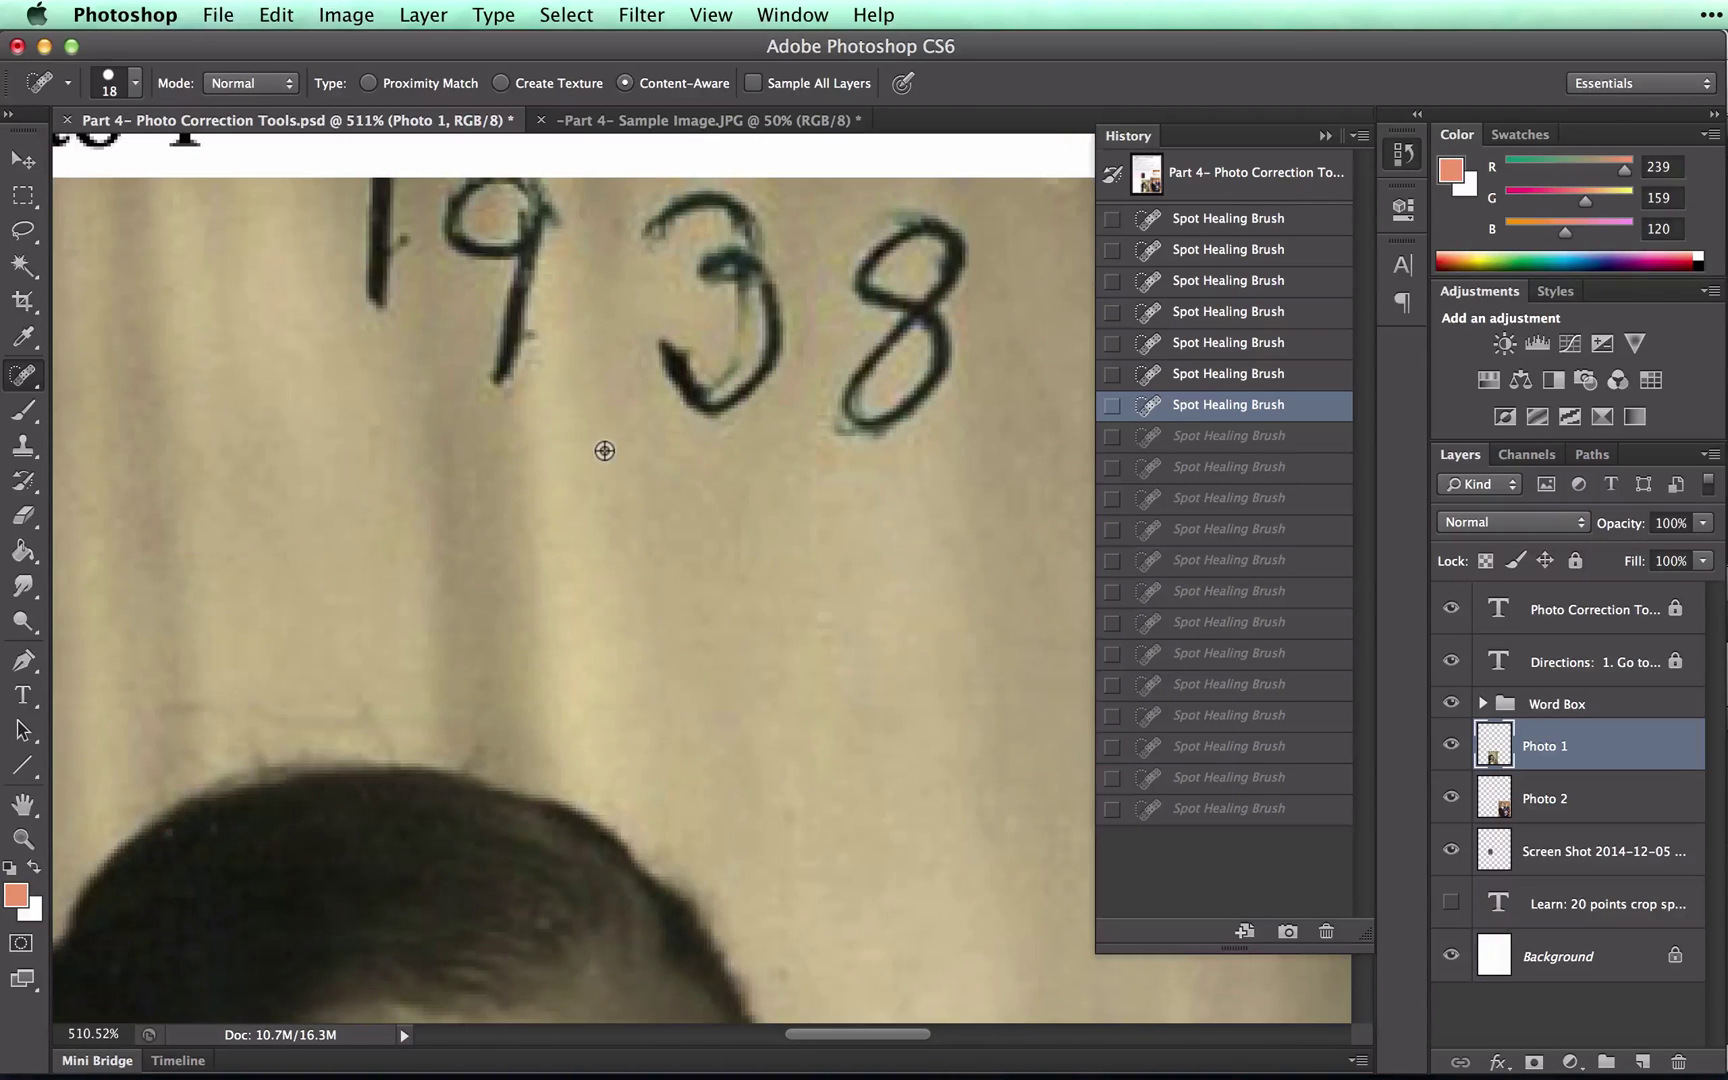
scroll(612, 440, up, 2)
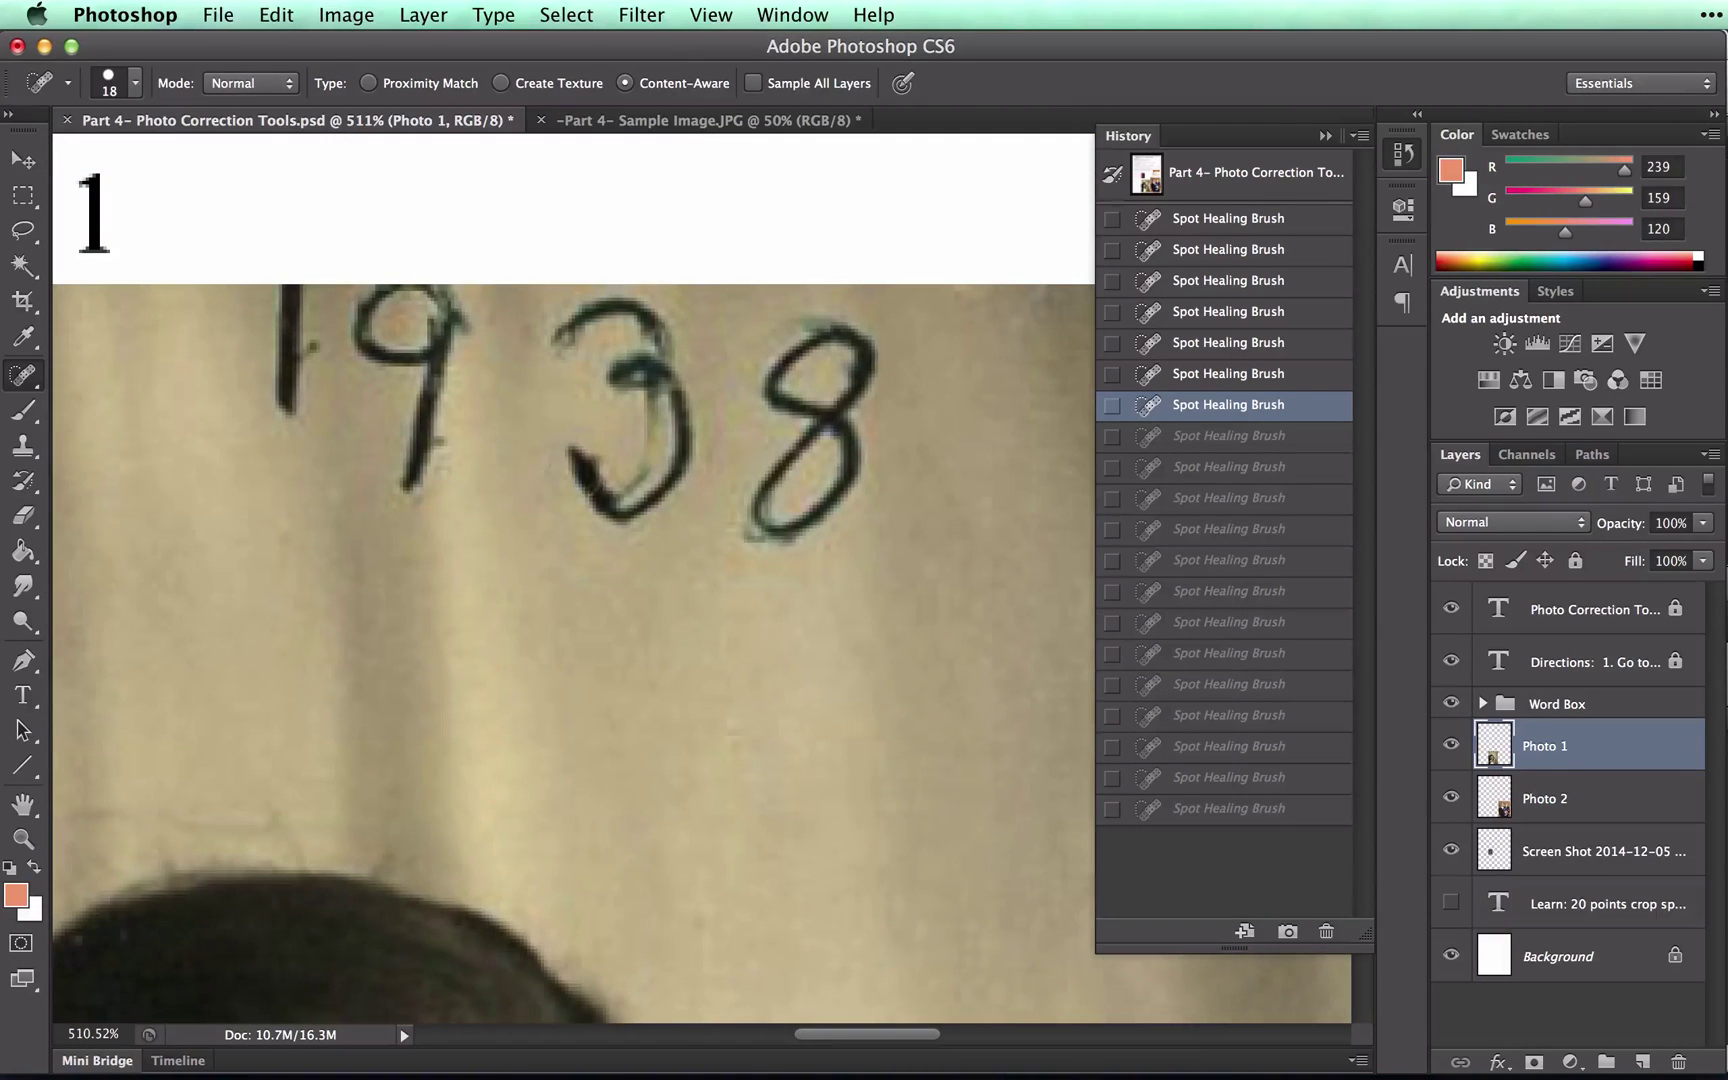
click(579, 466)
click(583, 489)
click(600, 505)
click(624, 510)
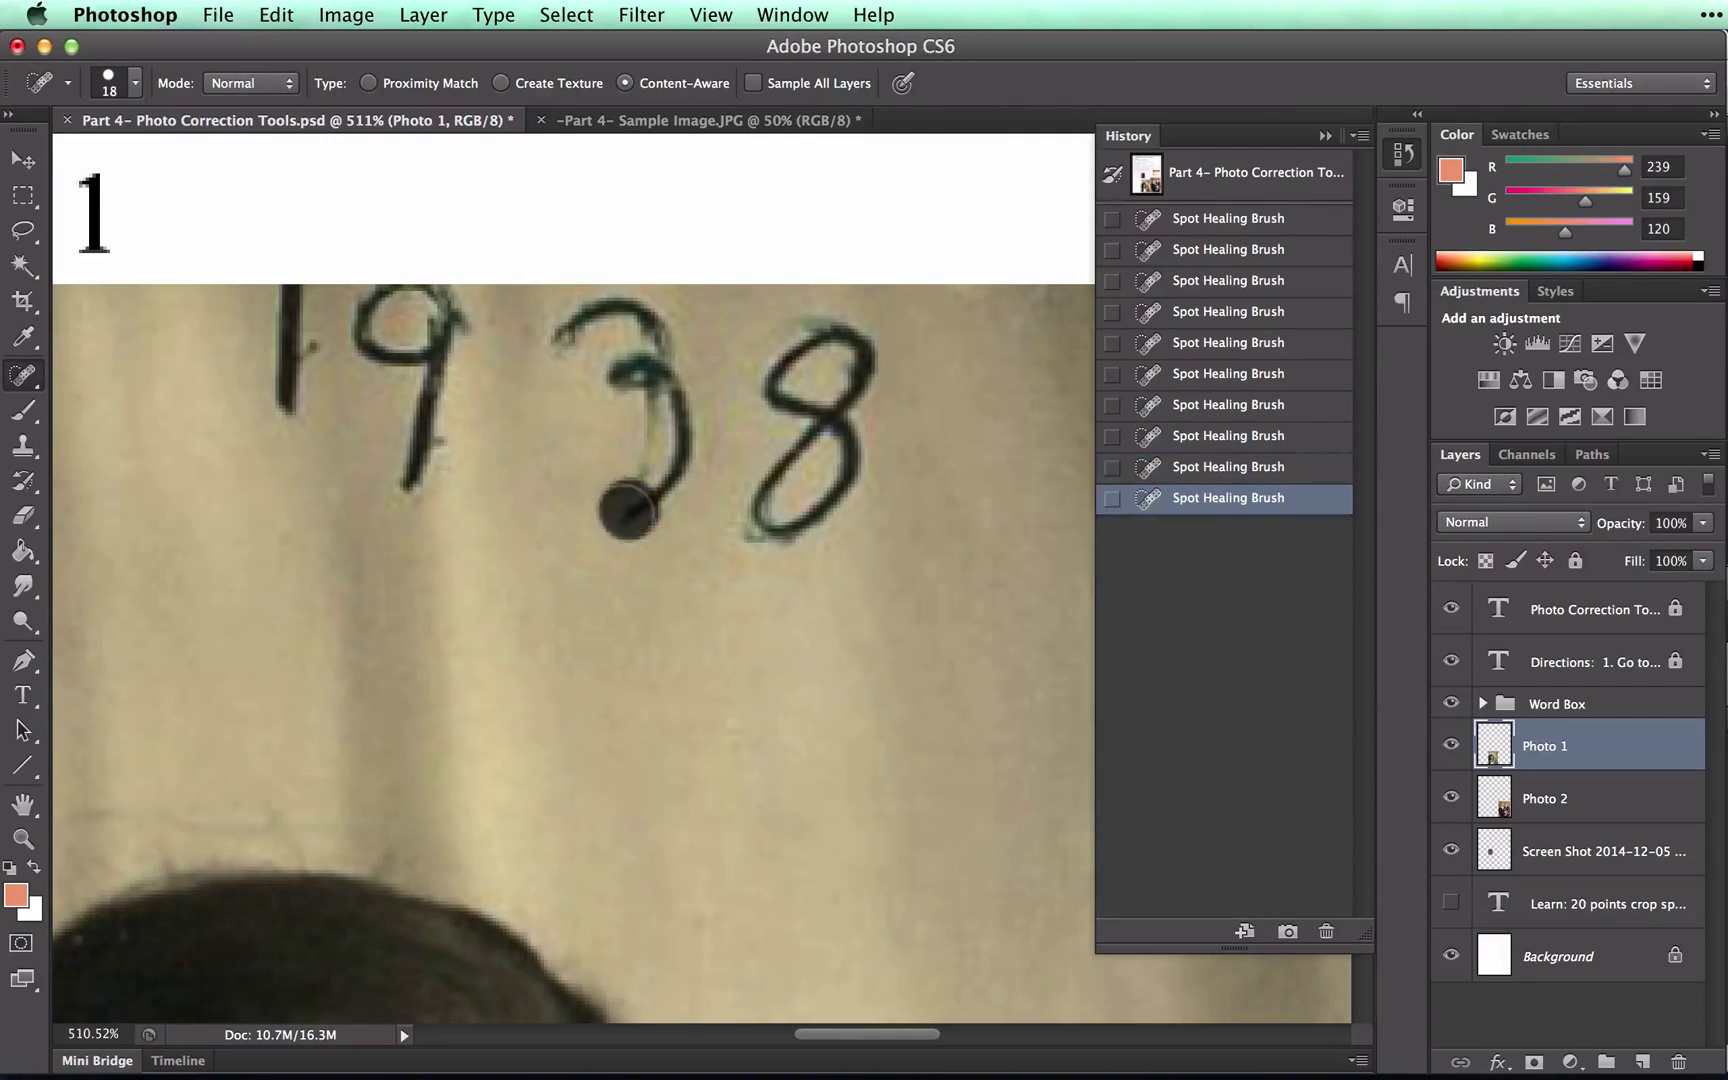
click(651, 490)
click(665, 465)
click(668, 450)
click(668, 408)
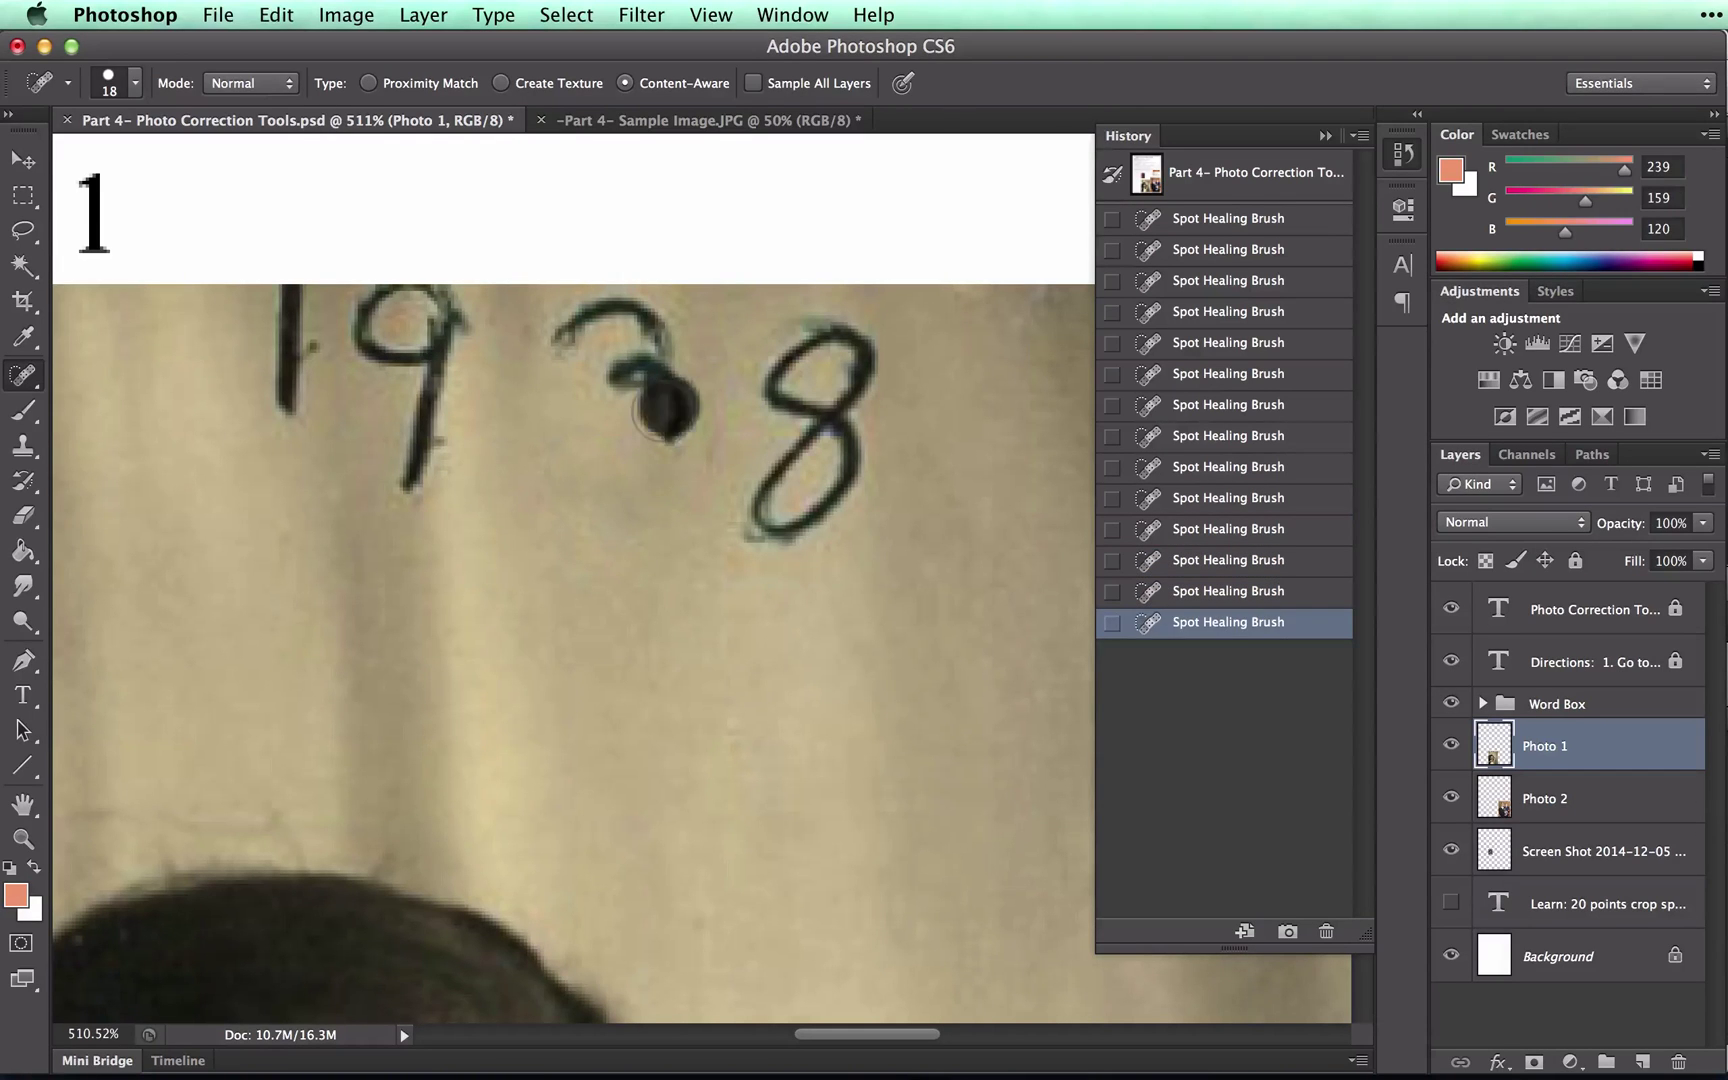
Step: Heal the rest of the 3 and the dark arc between 9 and 8, then pick Clone Stamp
click(640, 370)
click(628, 385)
click(665, 445)
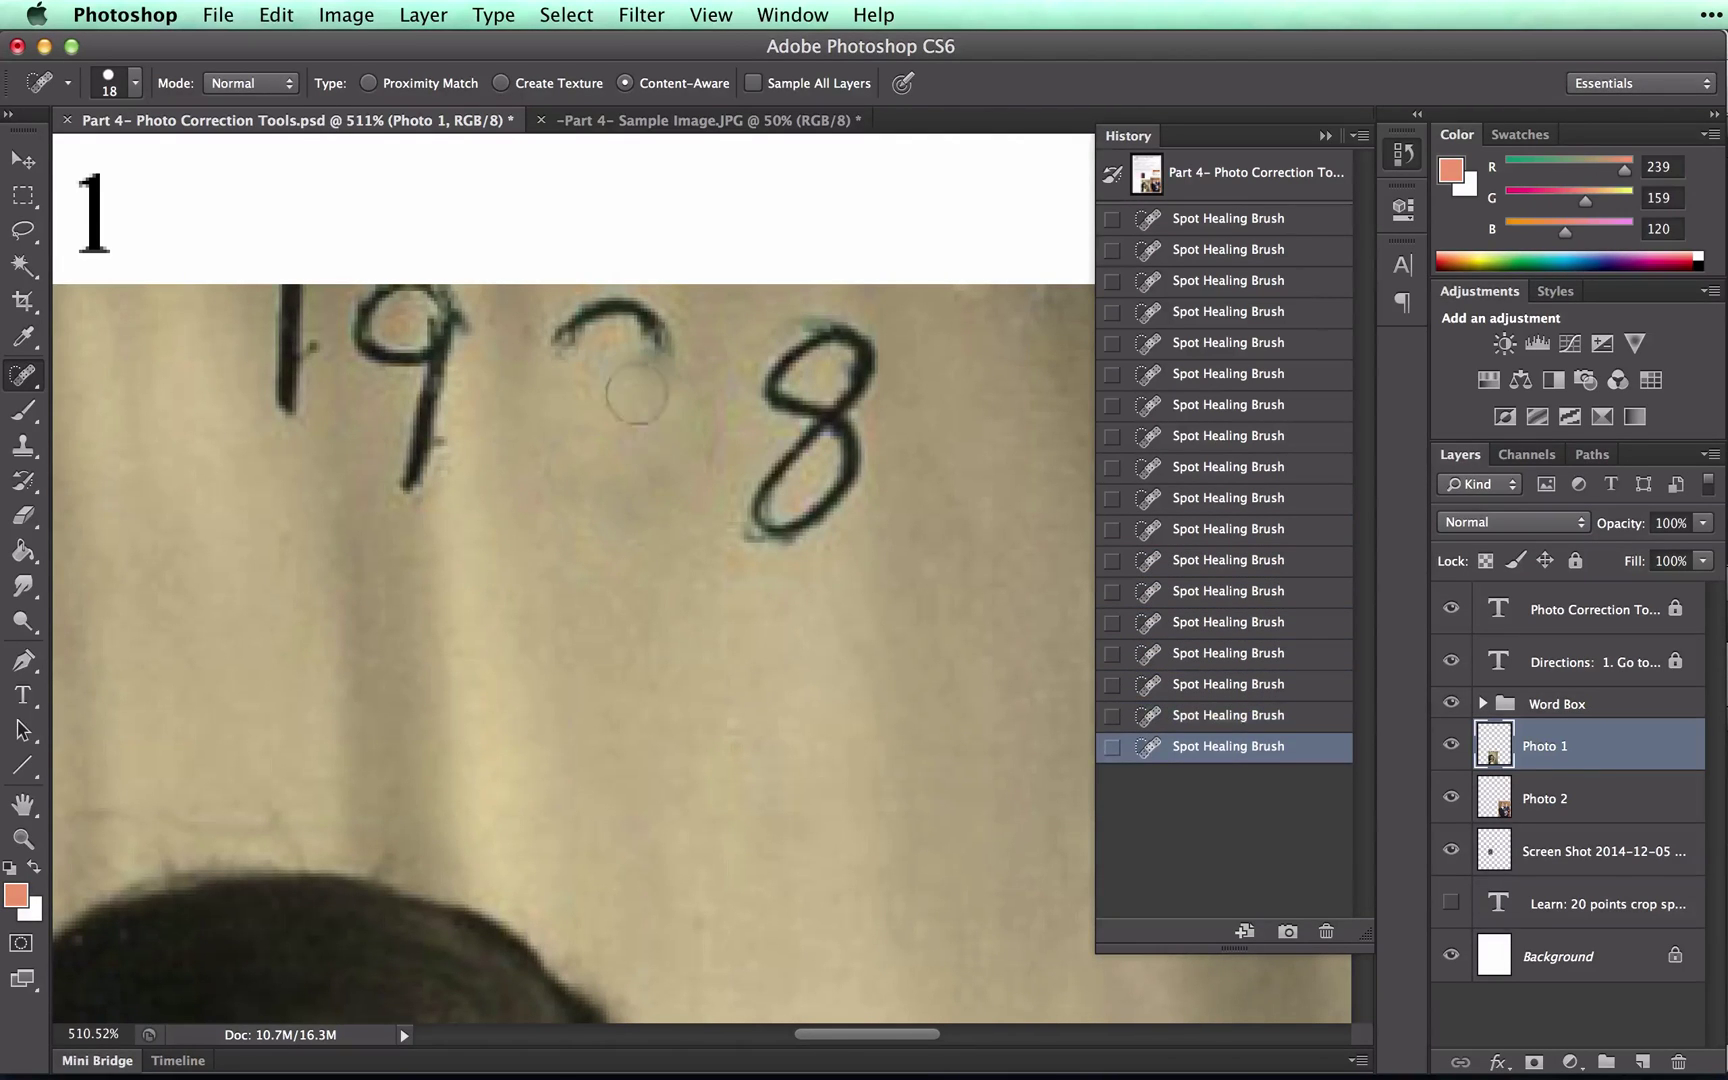
click(650, 335)
click(650, 325)
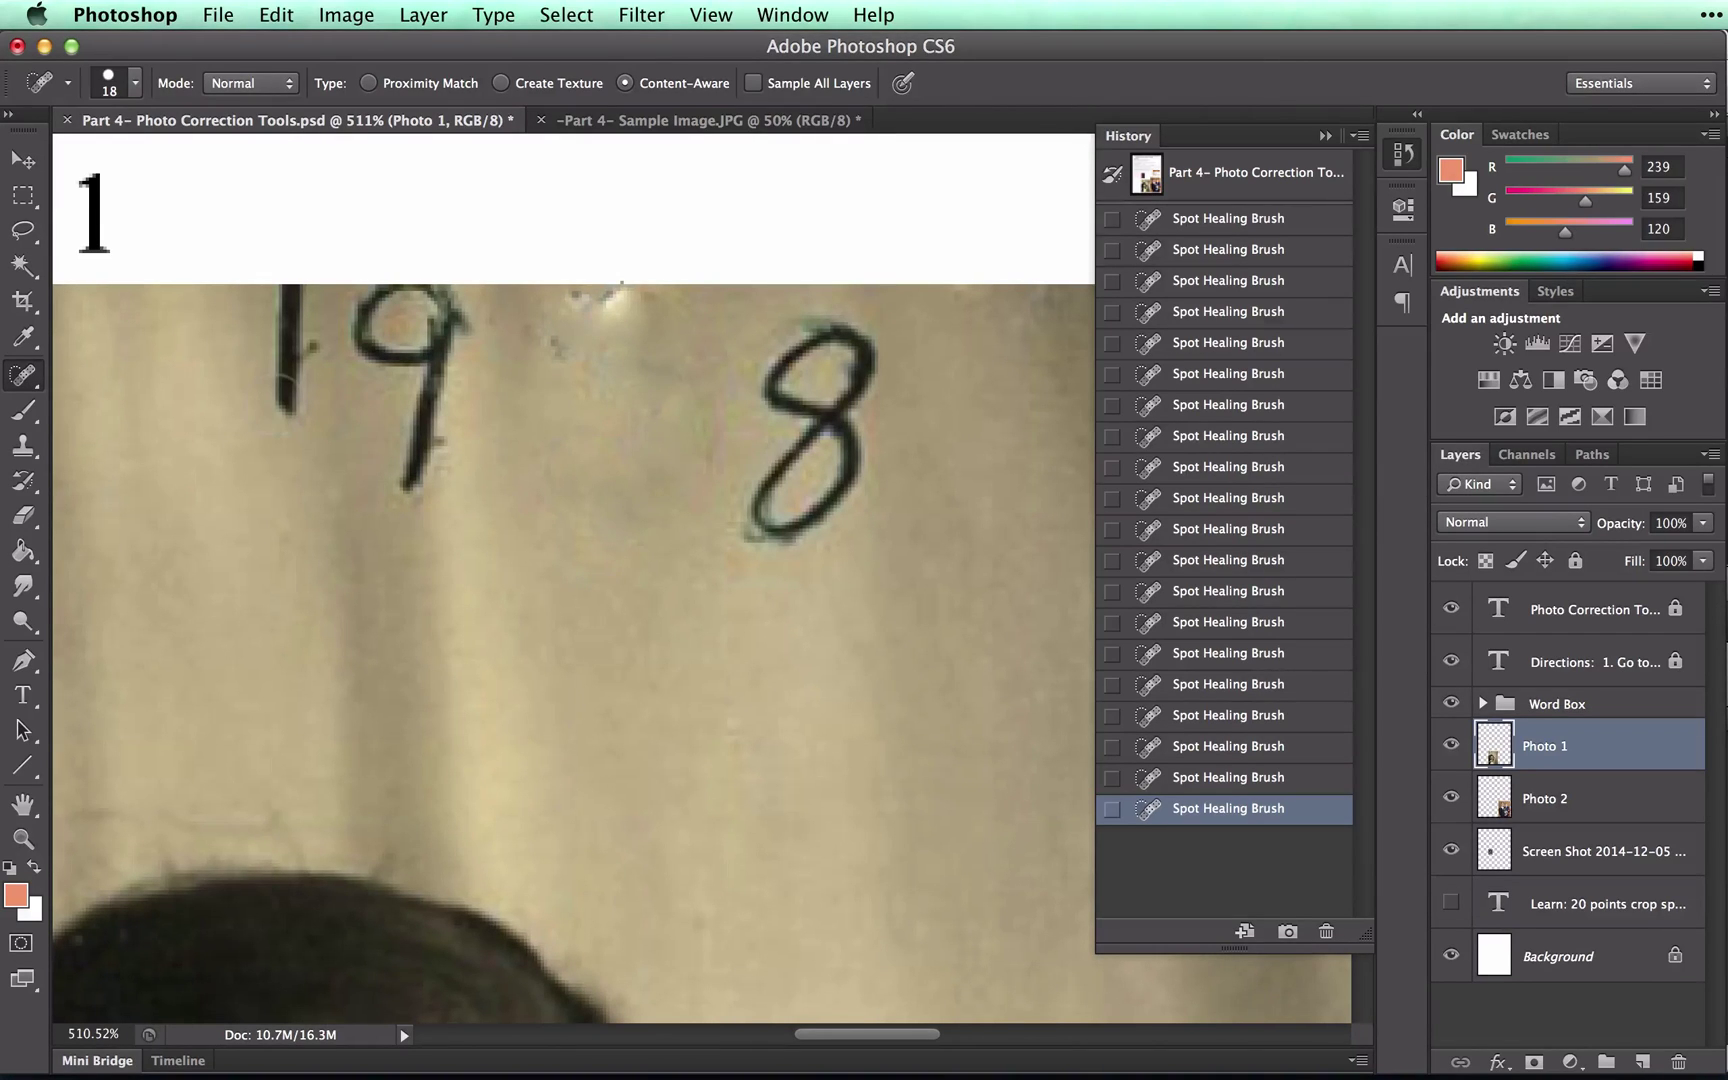
click(22, 447)
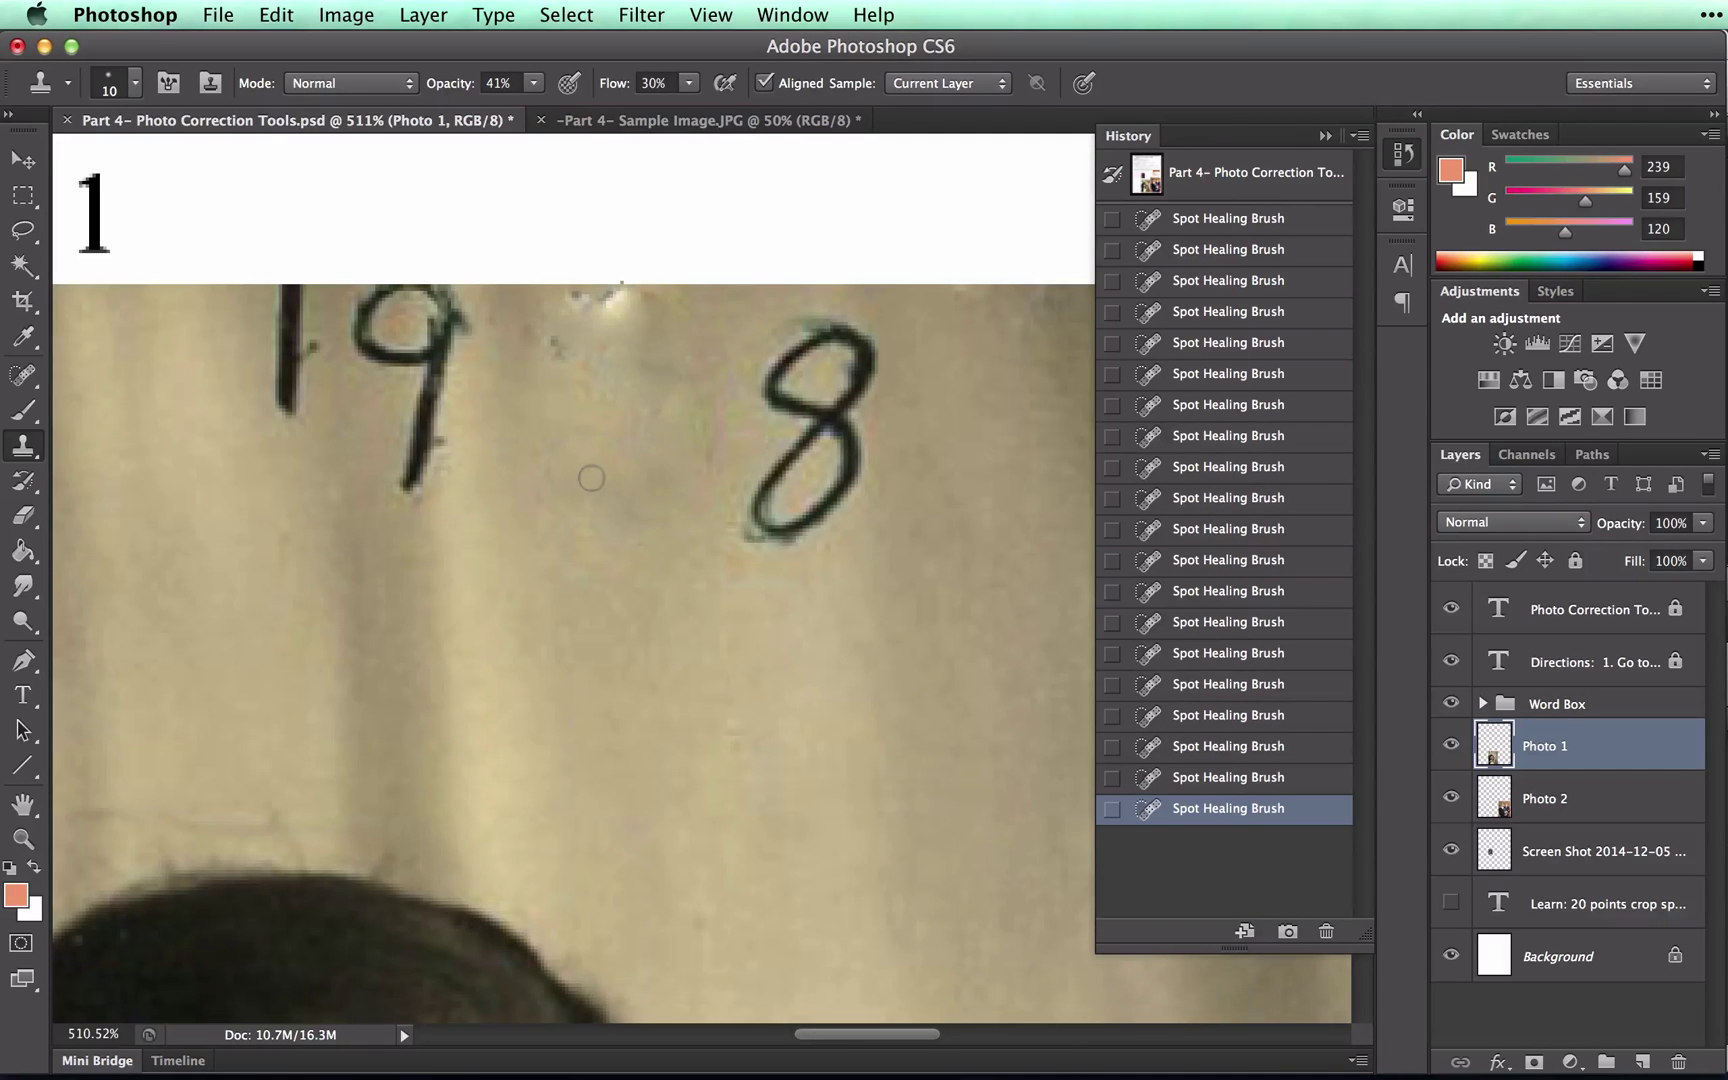
Step: Set the clone brush to 29 px at 100% hardness and paint a test stroke on the white area
scroll(591, 478, up, 5)
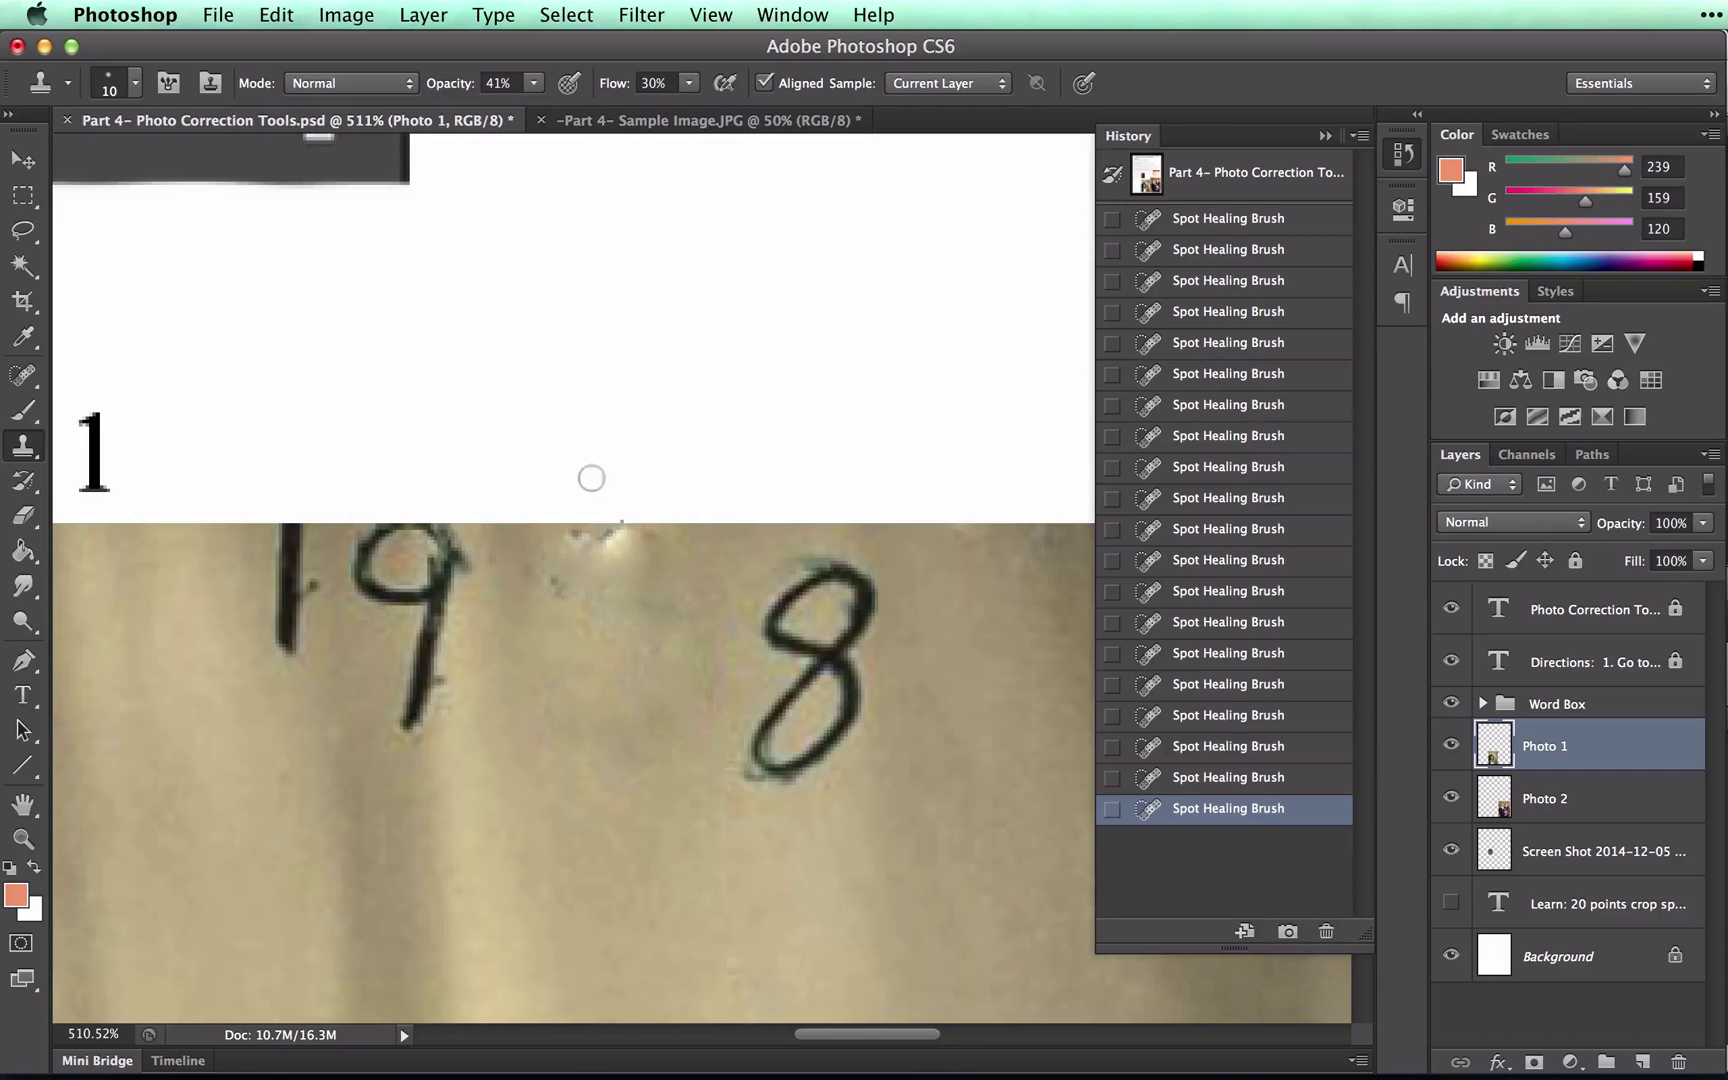
click(134, 83)
drag(62, 164, 77, 163)
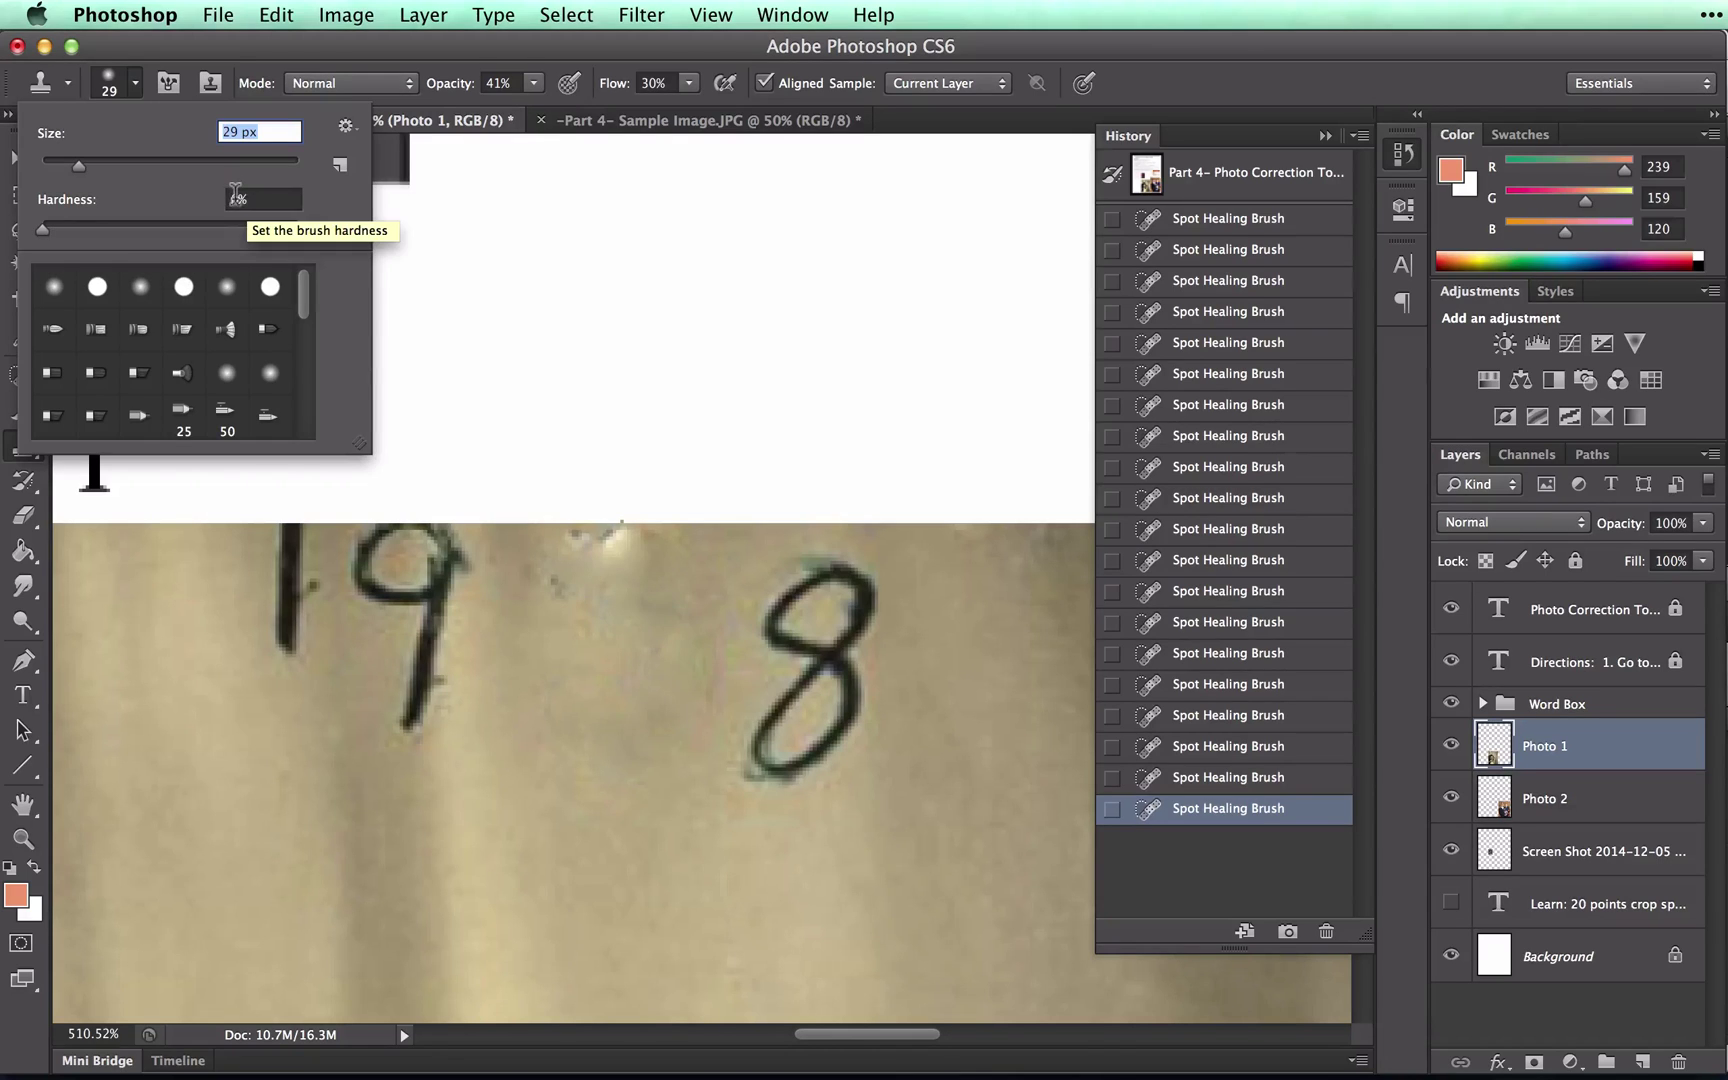
drag(43, 240, 321, 255)
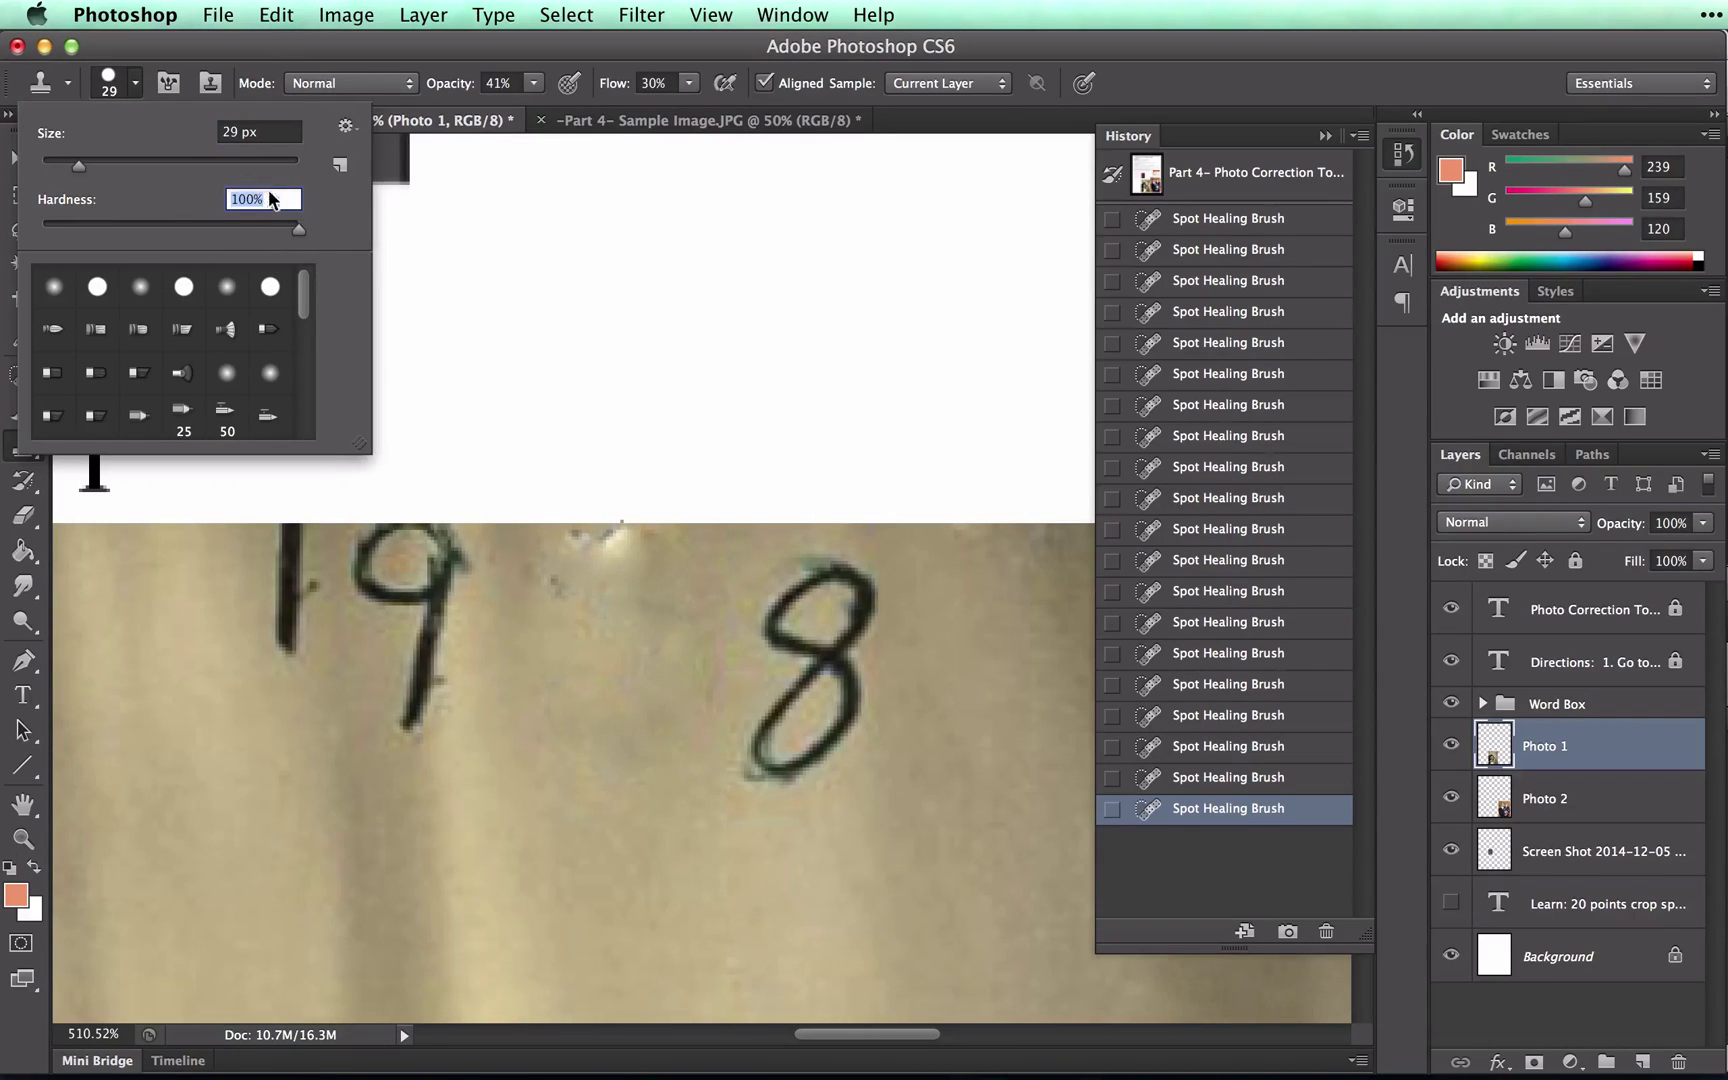
mouse_move(513, 239)
mouse_down()
mouse_move(636, 249)
mouse_move(594, 297)
mouse_move(523, 309)
mouse_move(530, 84)
mouse_move(539, 117)
mouse_move(667, 117)
mouse_move(694, 88)
mouse_move(693, 114)
mouse_move(853, 122)
mouse_up()
Step: Raise opacity and flow to 100%, undo the test, and paint a beige cloned band
click(534, 83)
click(688, 84)
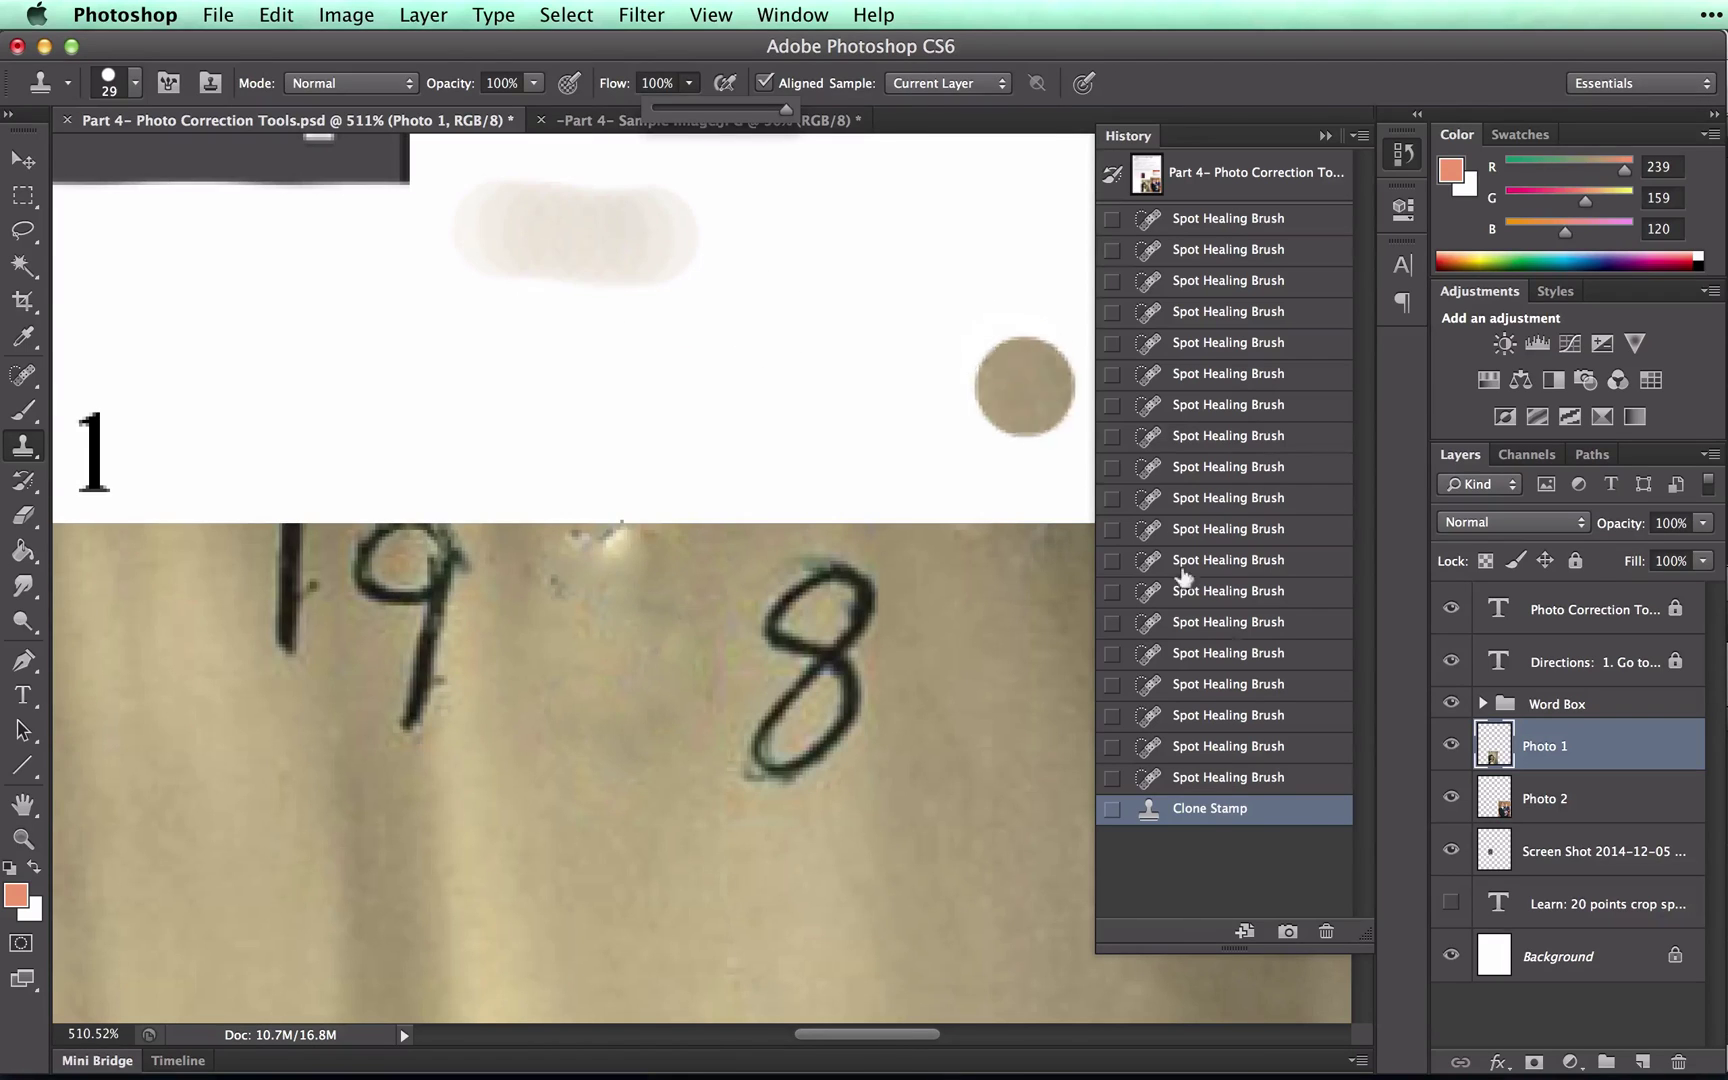
click(1228, 777)
mouse_move(525, 258)
mouse_down()
mouse_move(889, 280)
mouse_move(691, 286)
mouse_move(674, 330)
mouse_move(764, 330)
mouse_move(597, 370)
mouse_up()
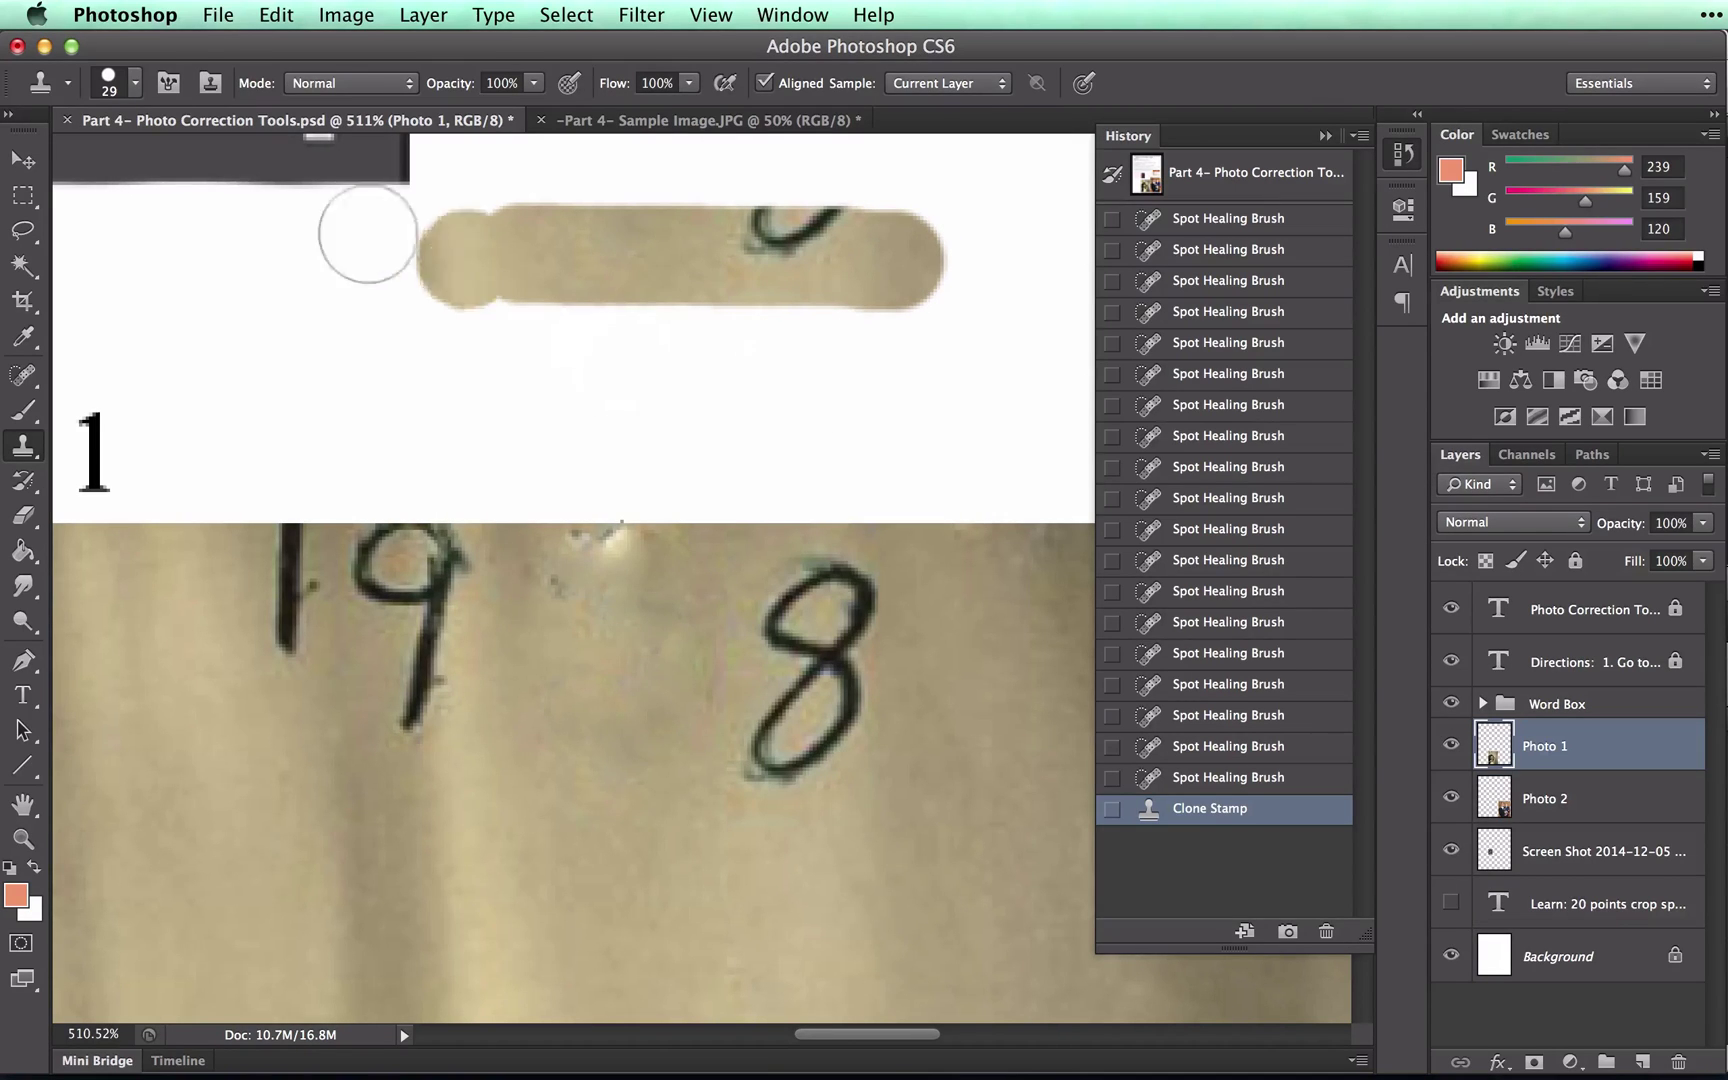
Step: Set the clone brush hardness to 0% and paint a soft-edged test stroke below the band
click(137, 85)
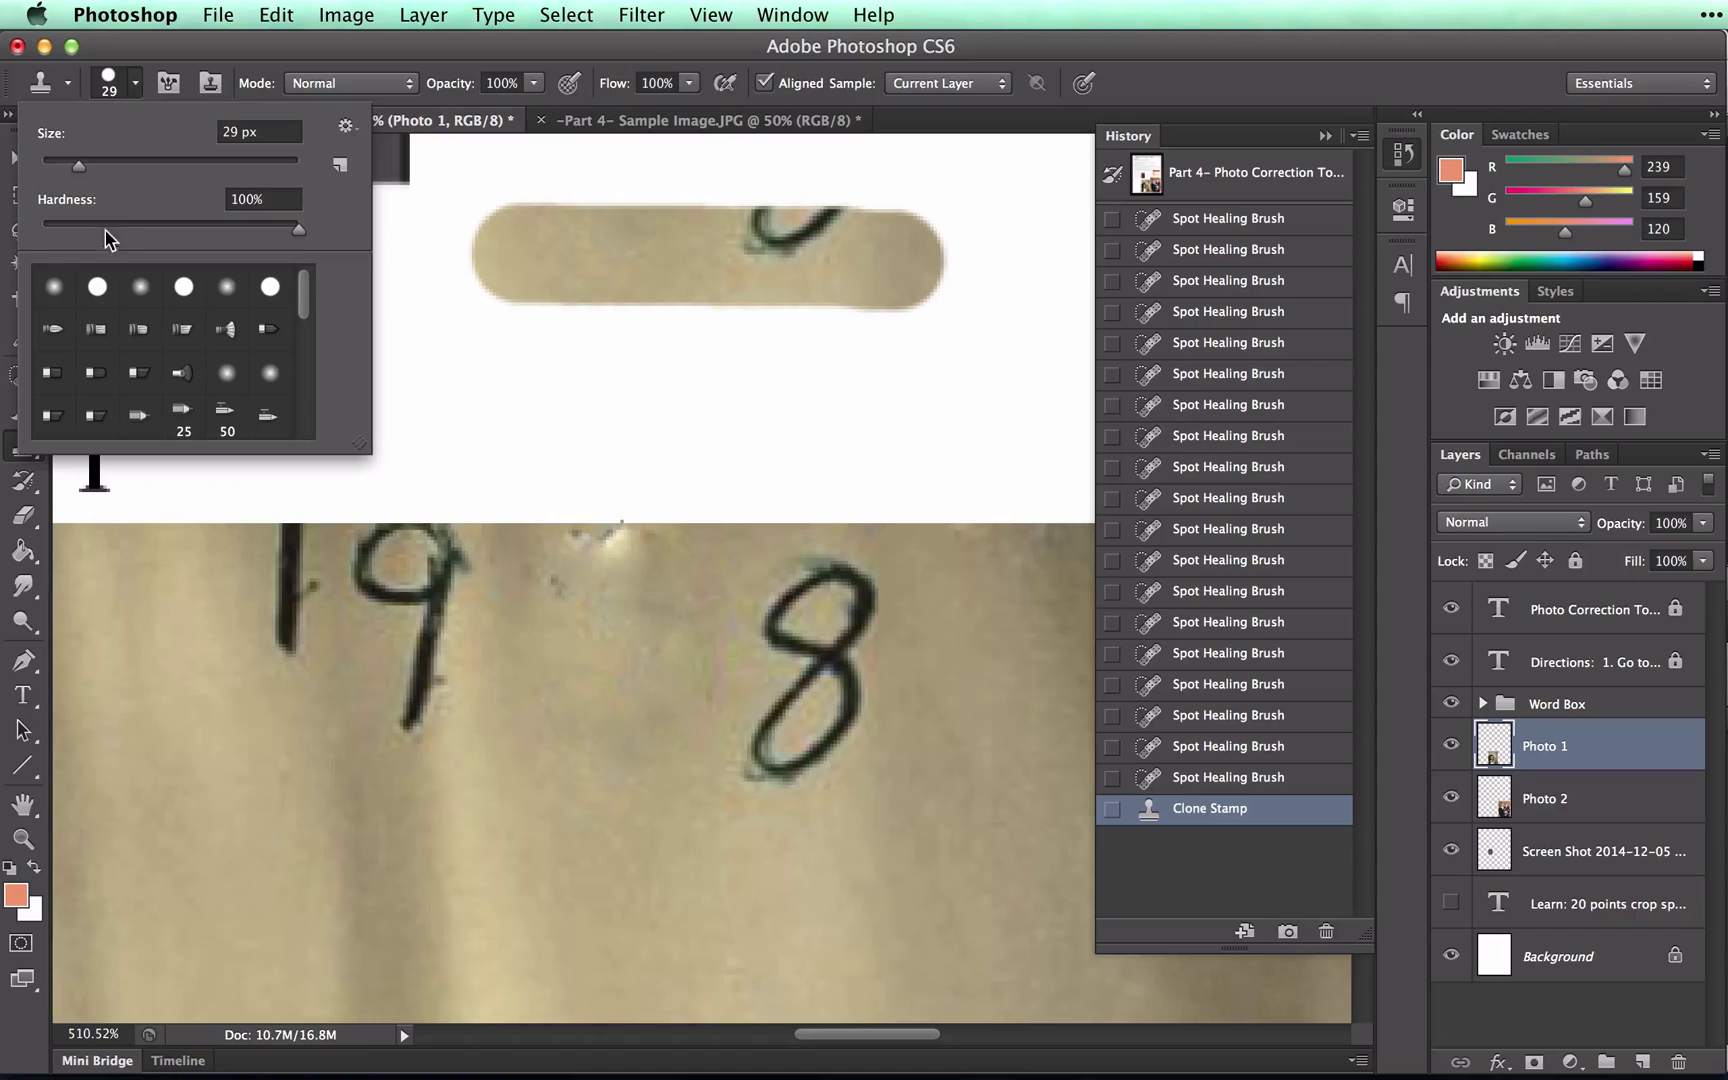
drag(49, 224, 12, 228)
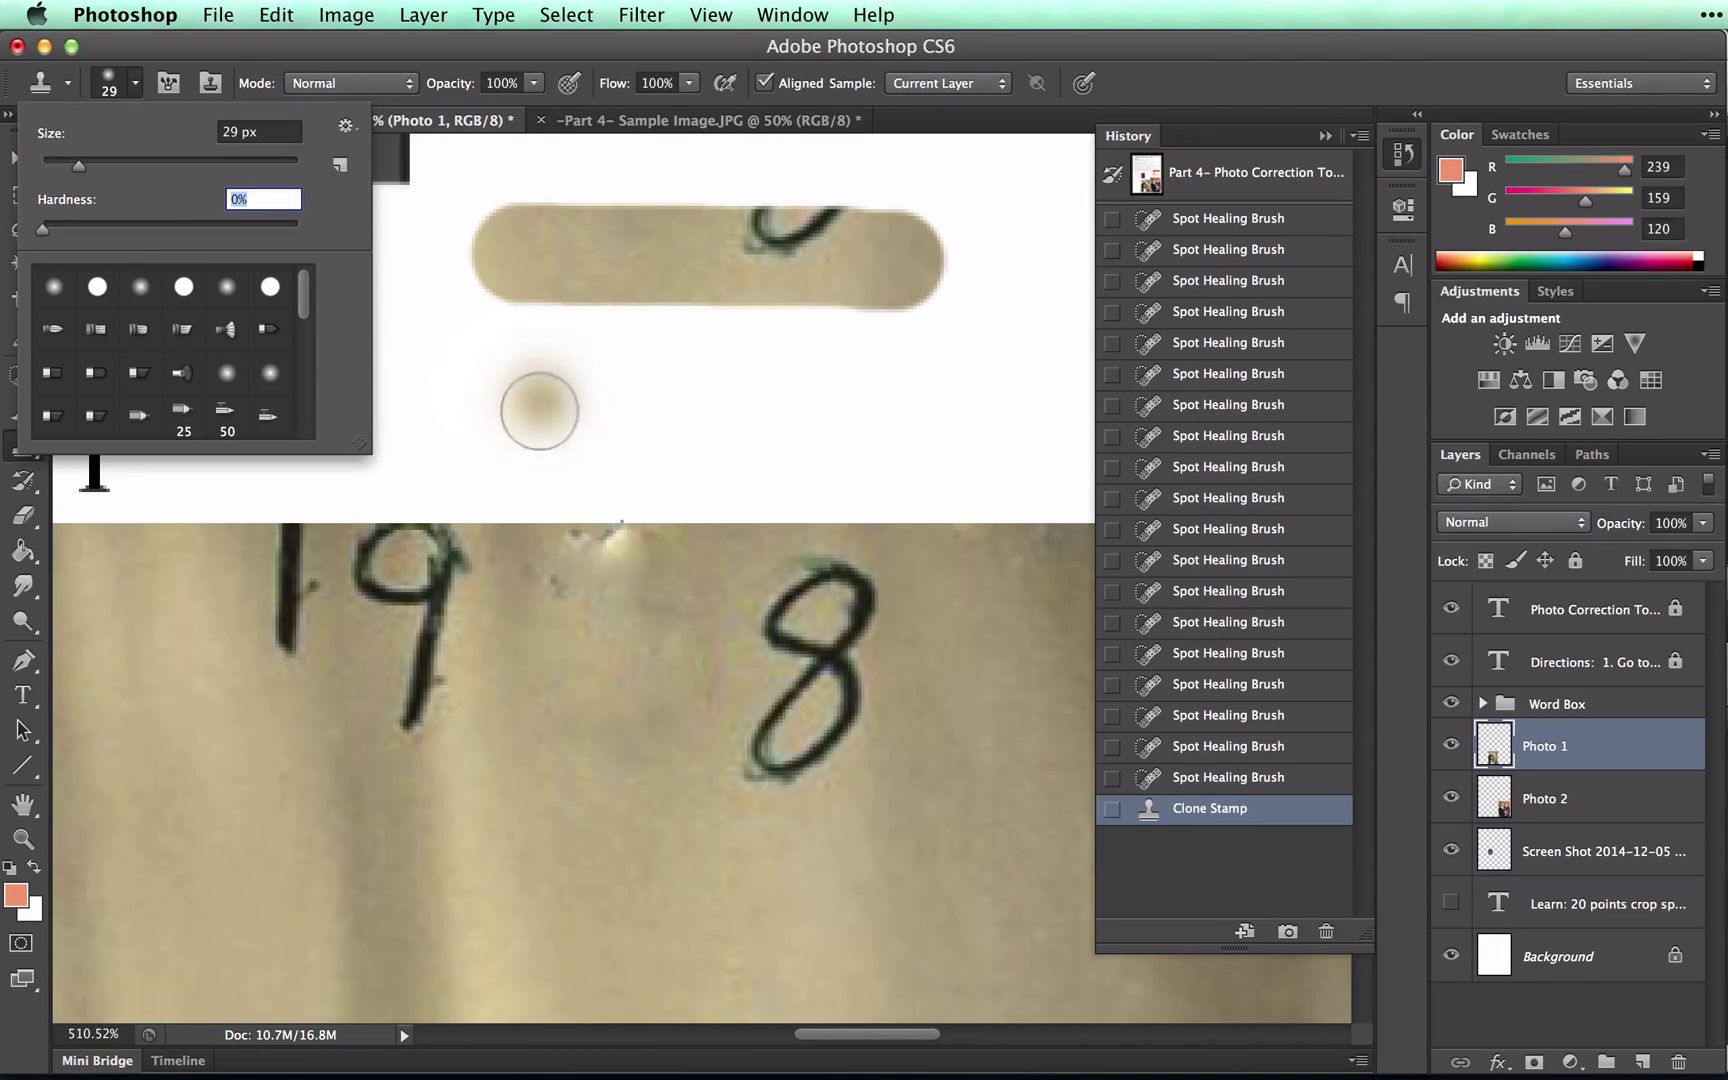
click(505, 397)
mouse_move(505, 397)
mouse_down()
mouse_move(702, 377)
mouse_move(957, 402)
mouse_up()
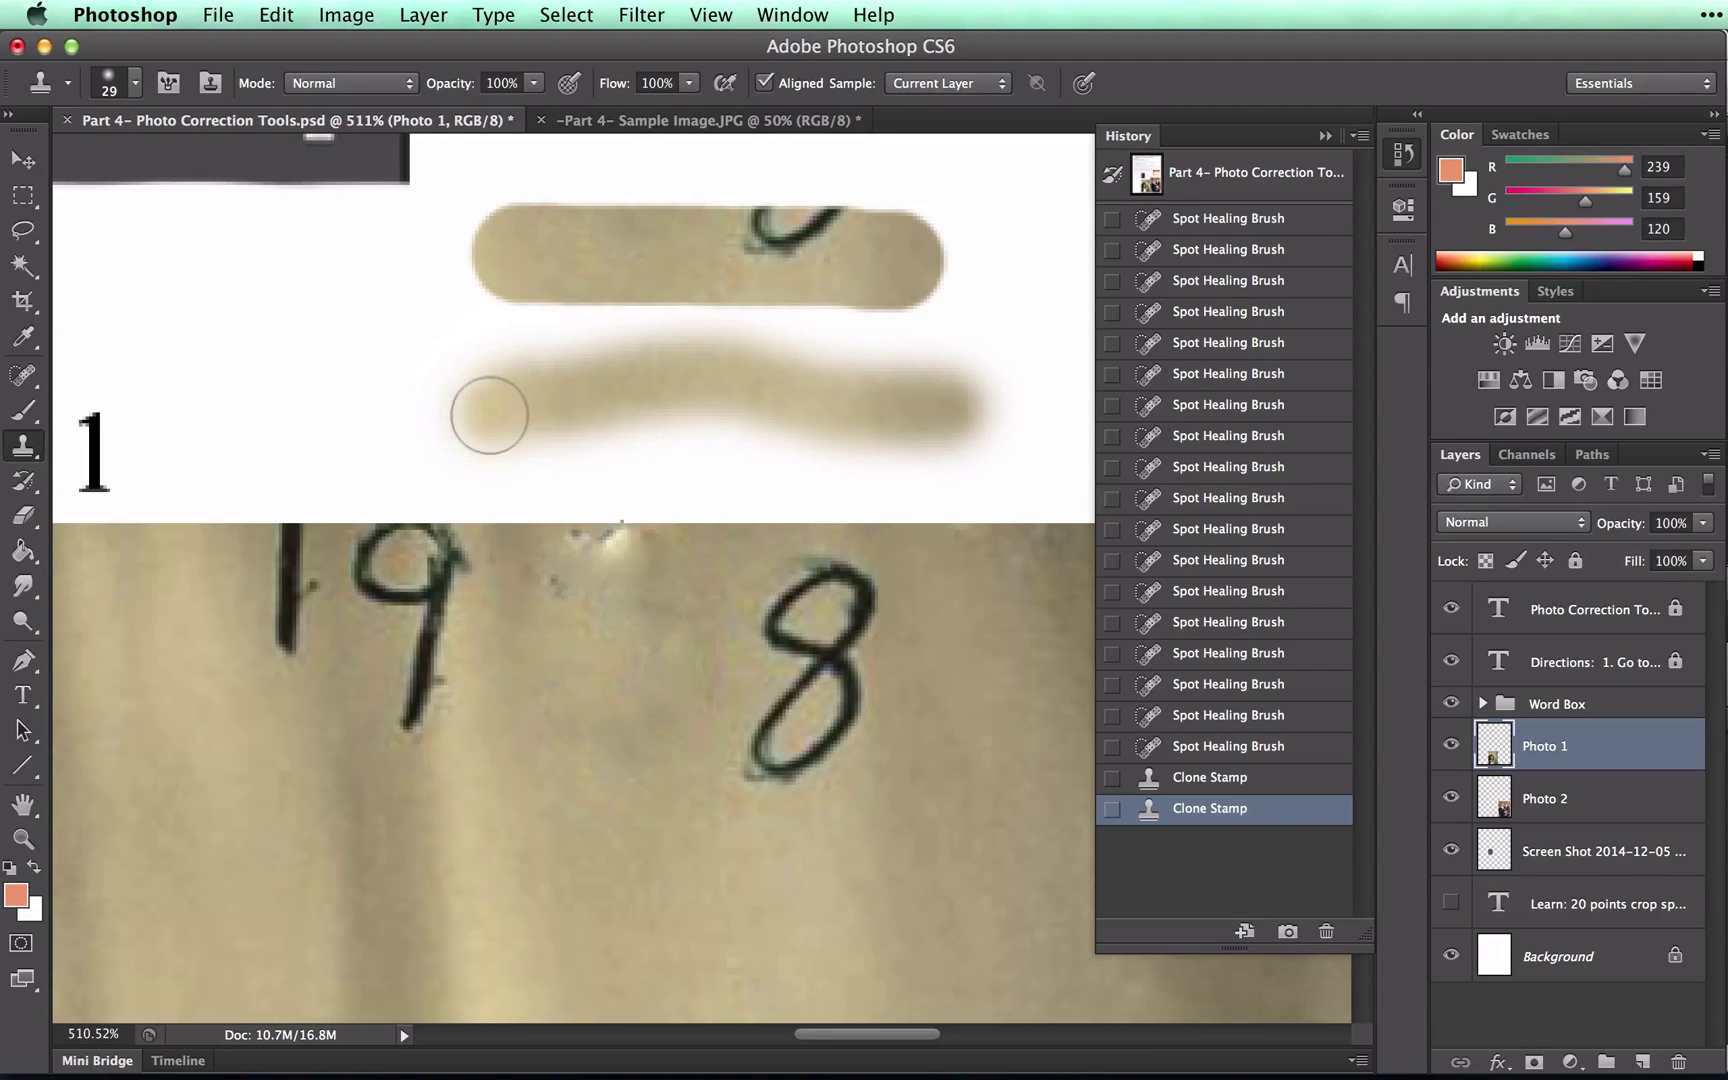
key(super+alt+z)
key(super+alt+z)
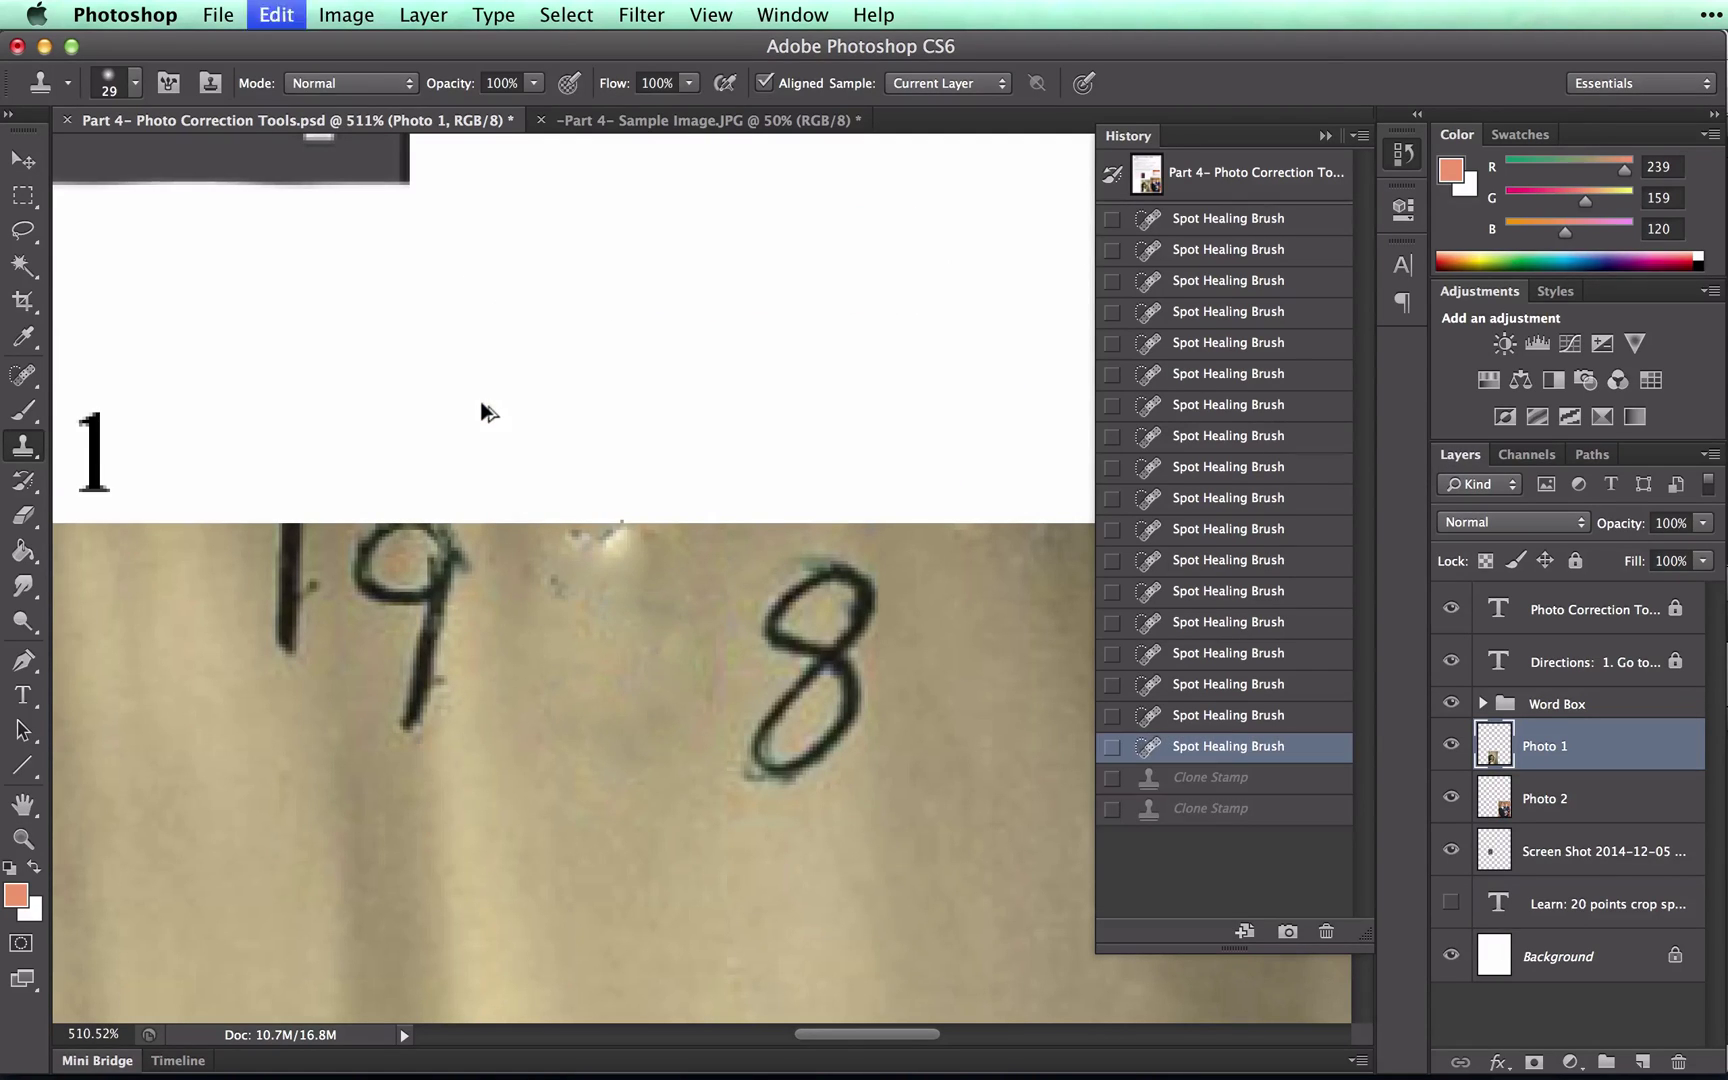
click(568, 752)
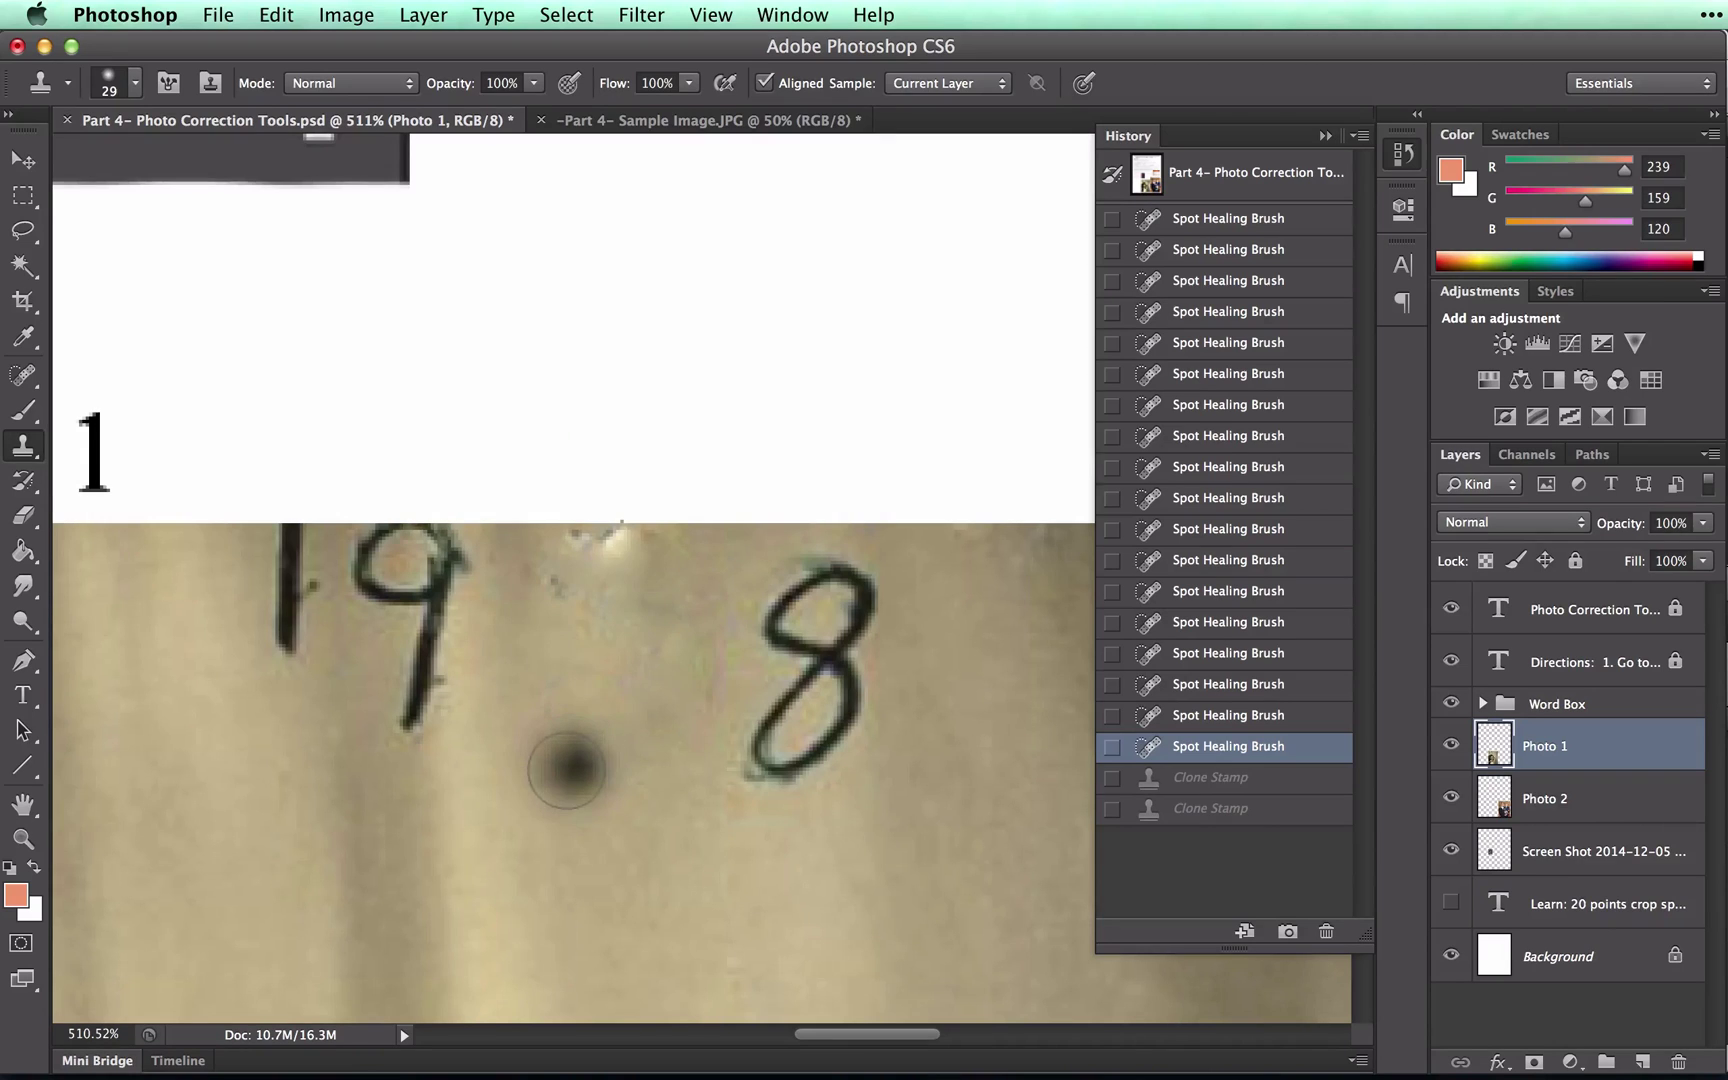
scroll(564, 760, down, 5)
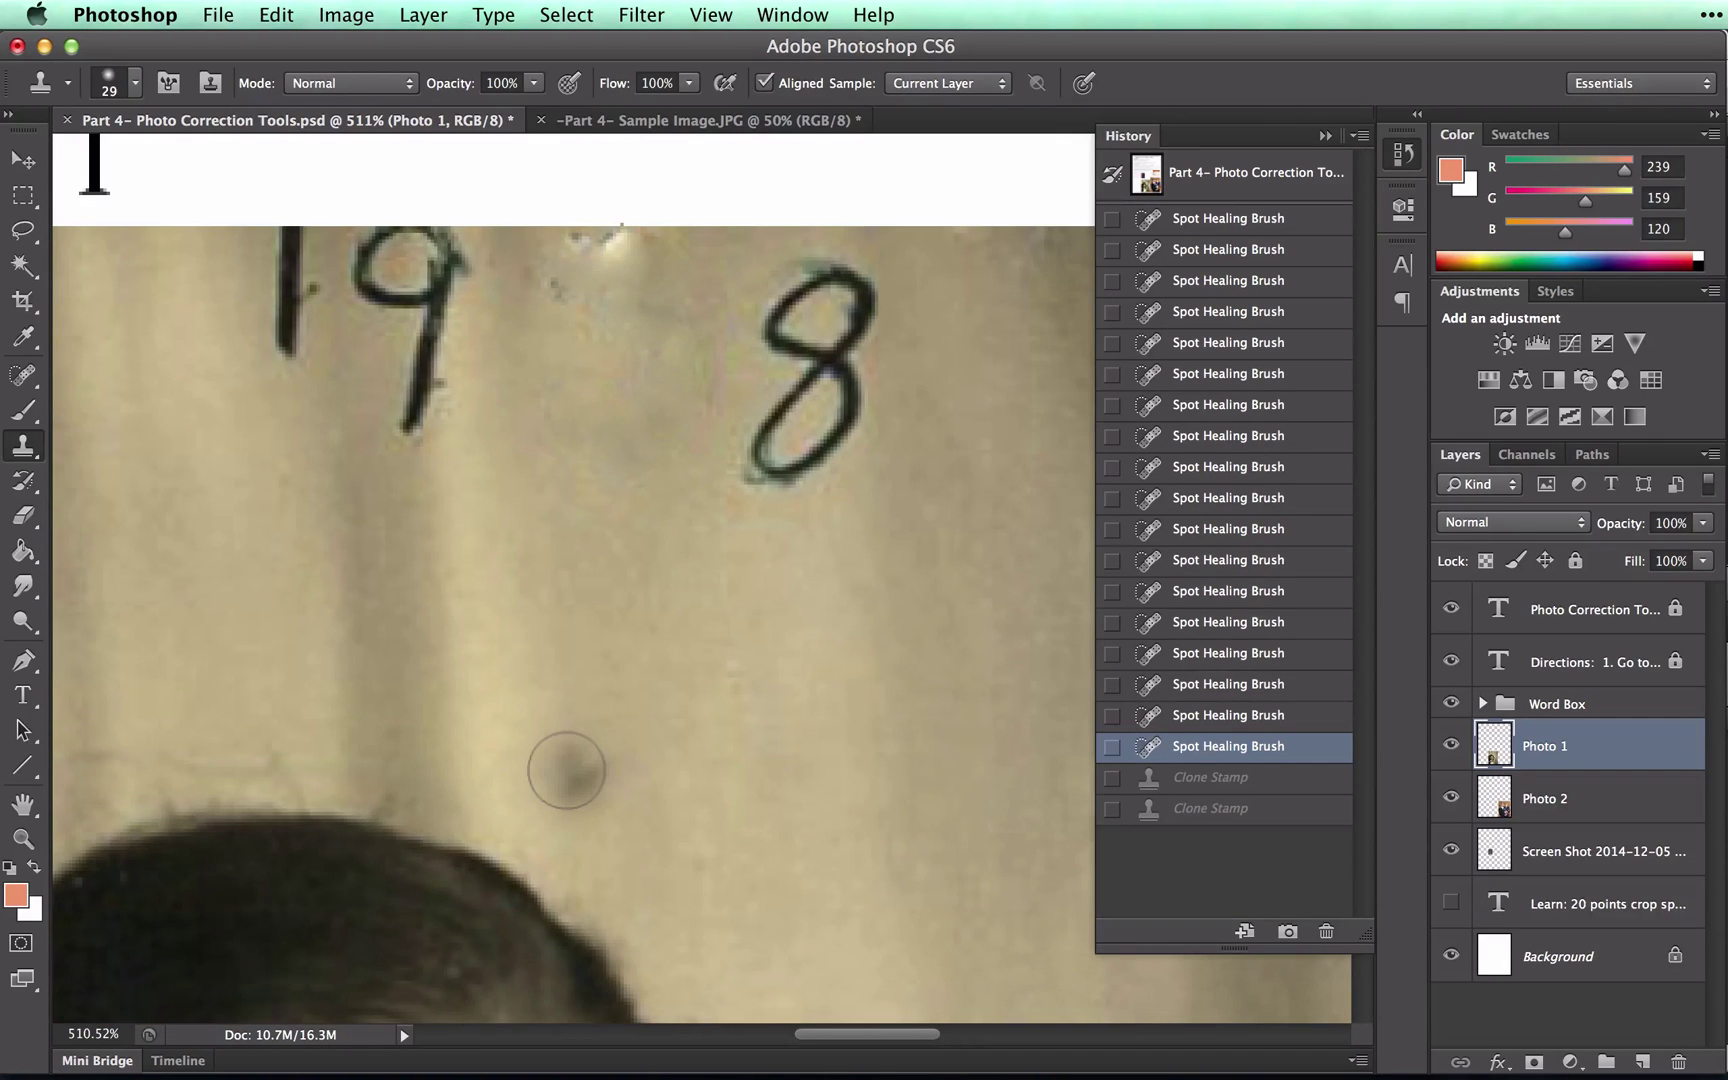
scroll(566, 770, up, 2)
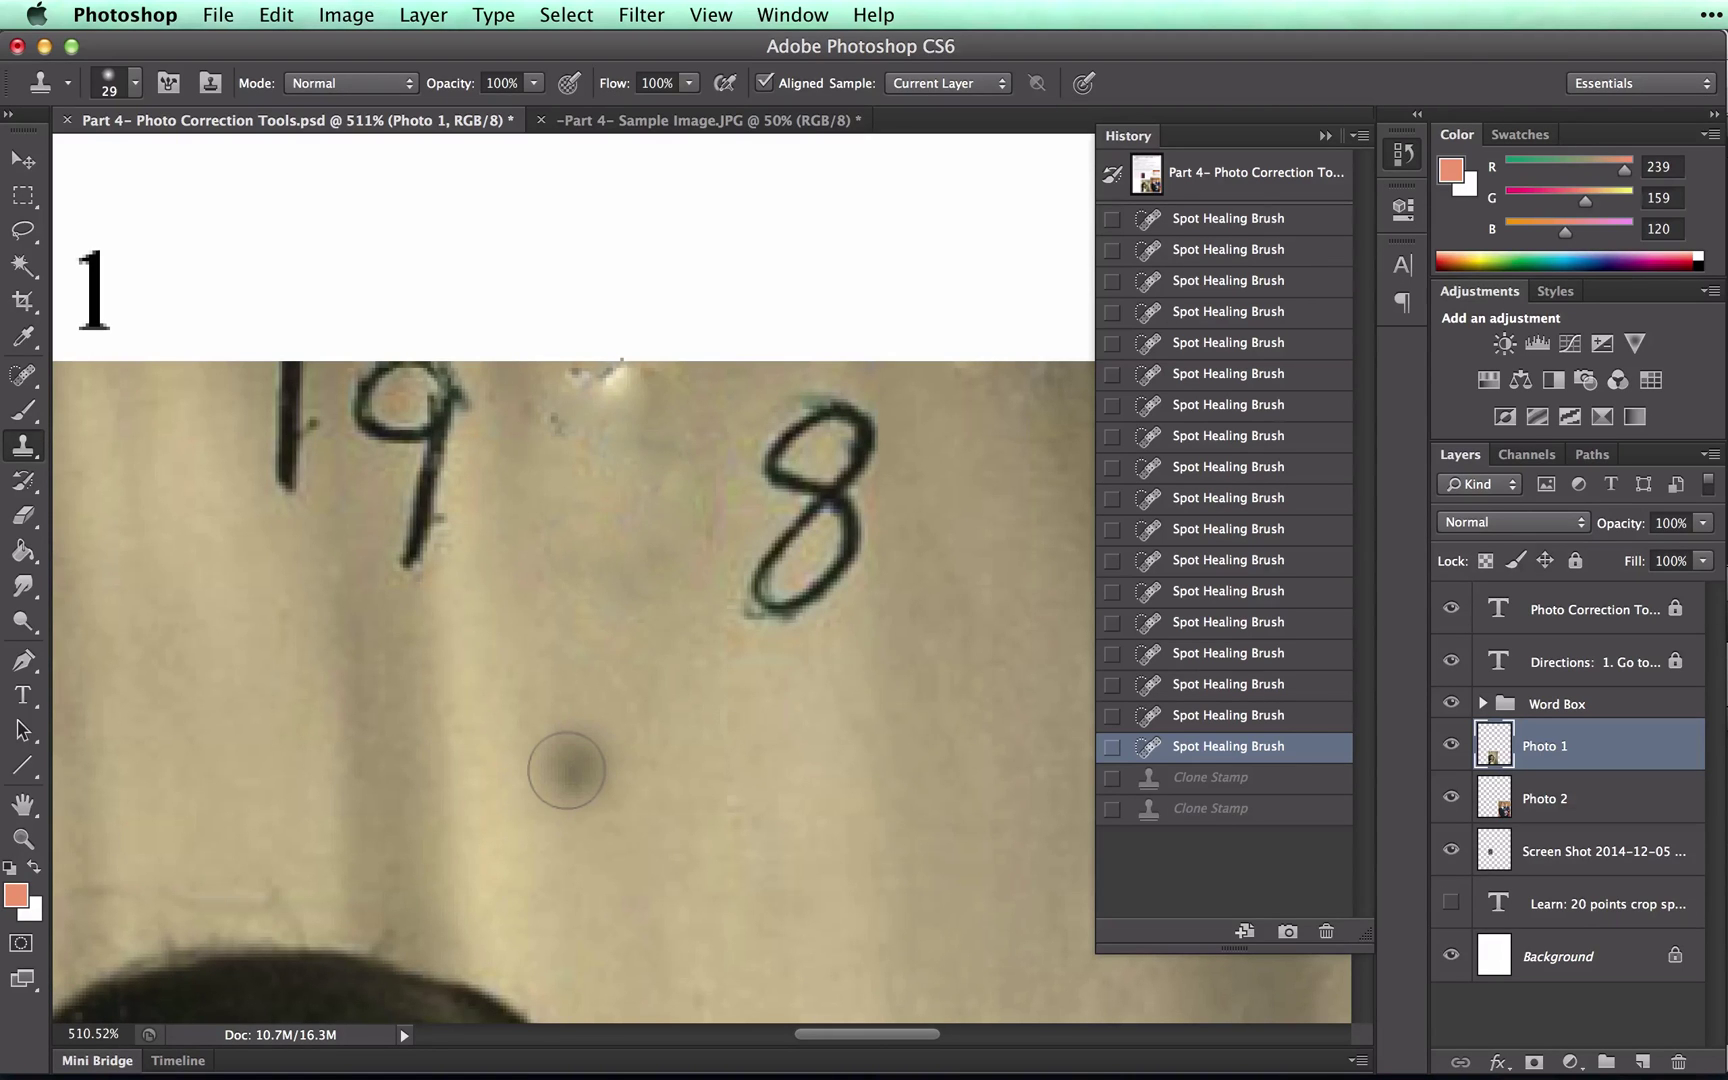
scroll(566, 770, down, 12)
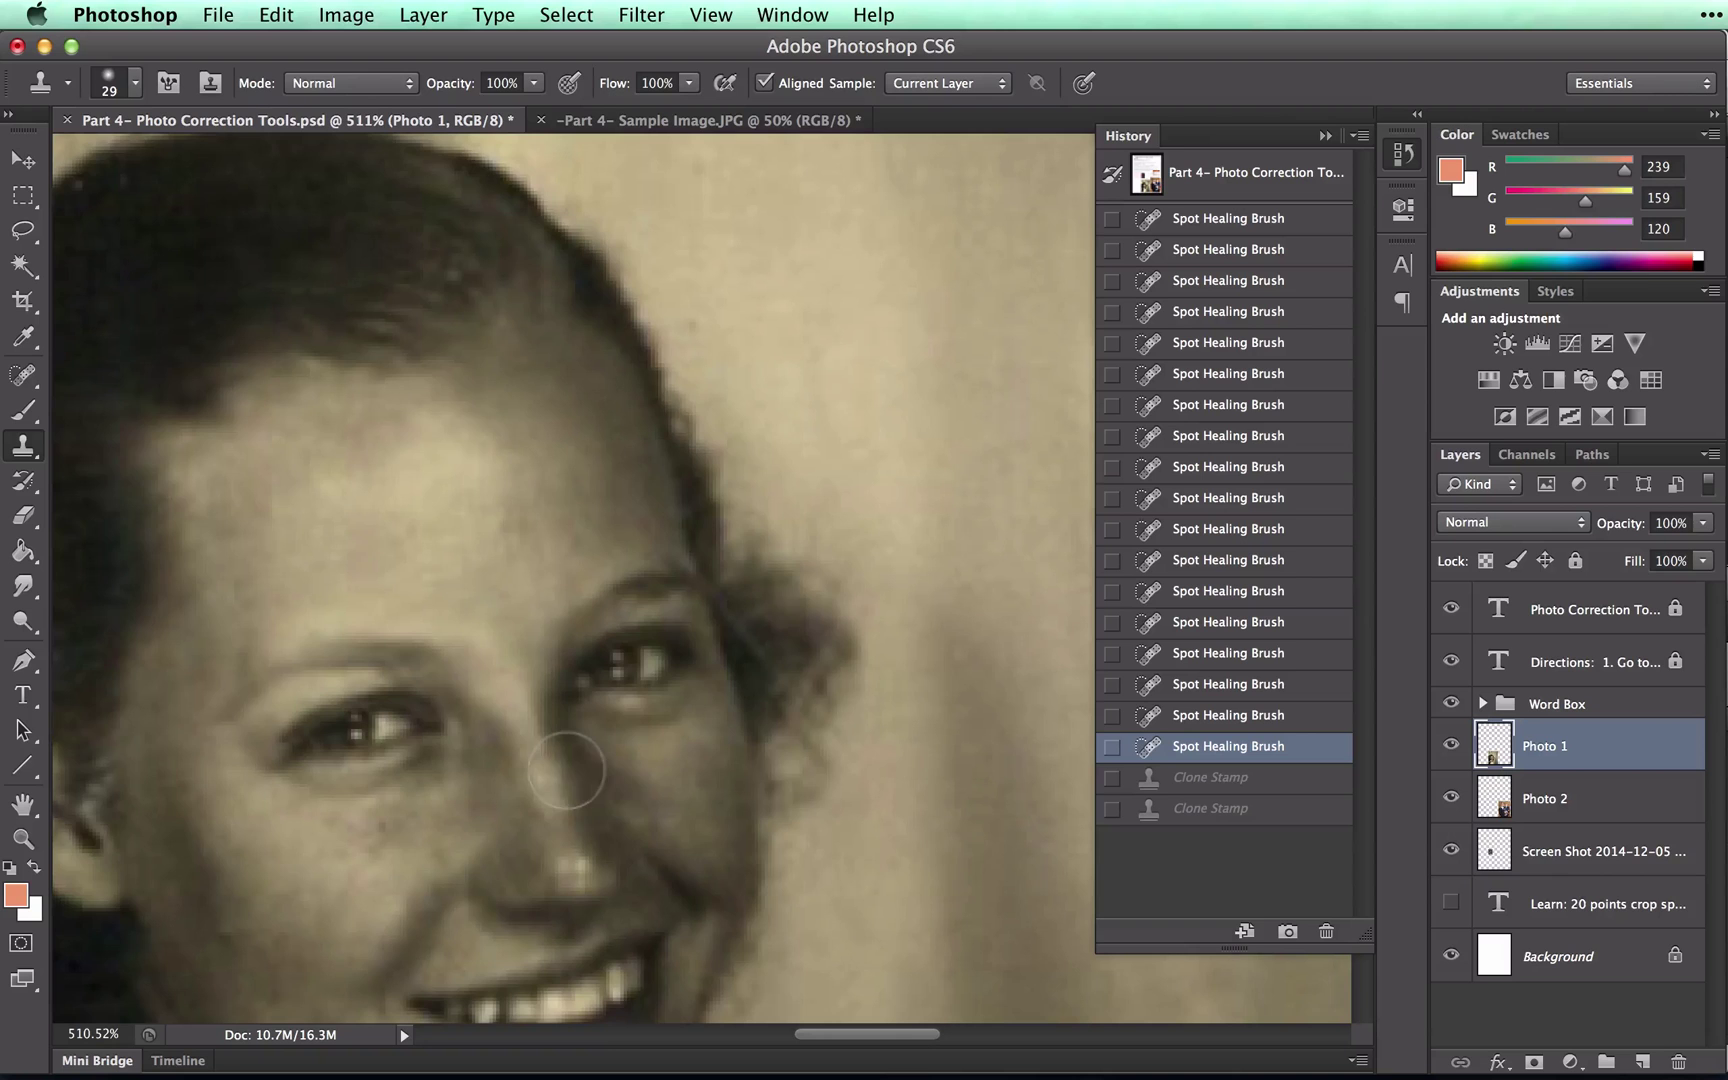
scroll(566, 770, down, 3)
scroll(566, 770, right, 3)
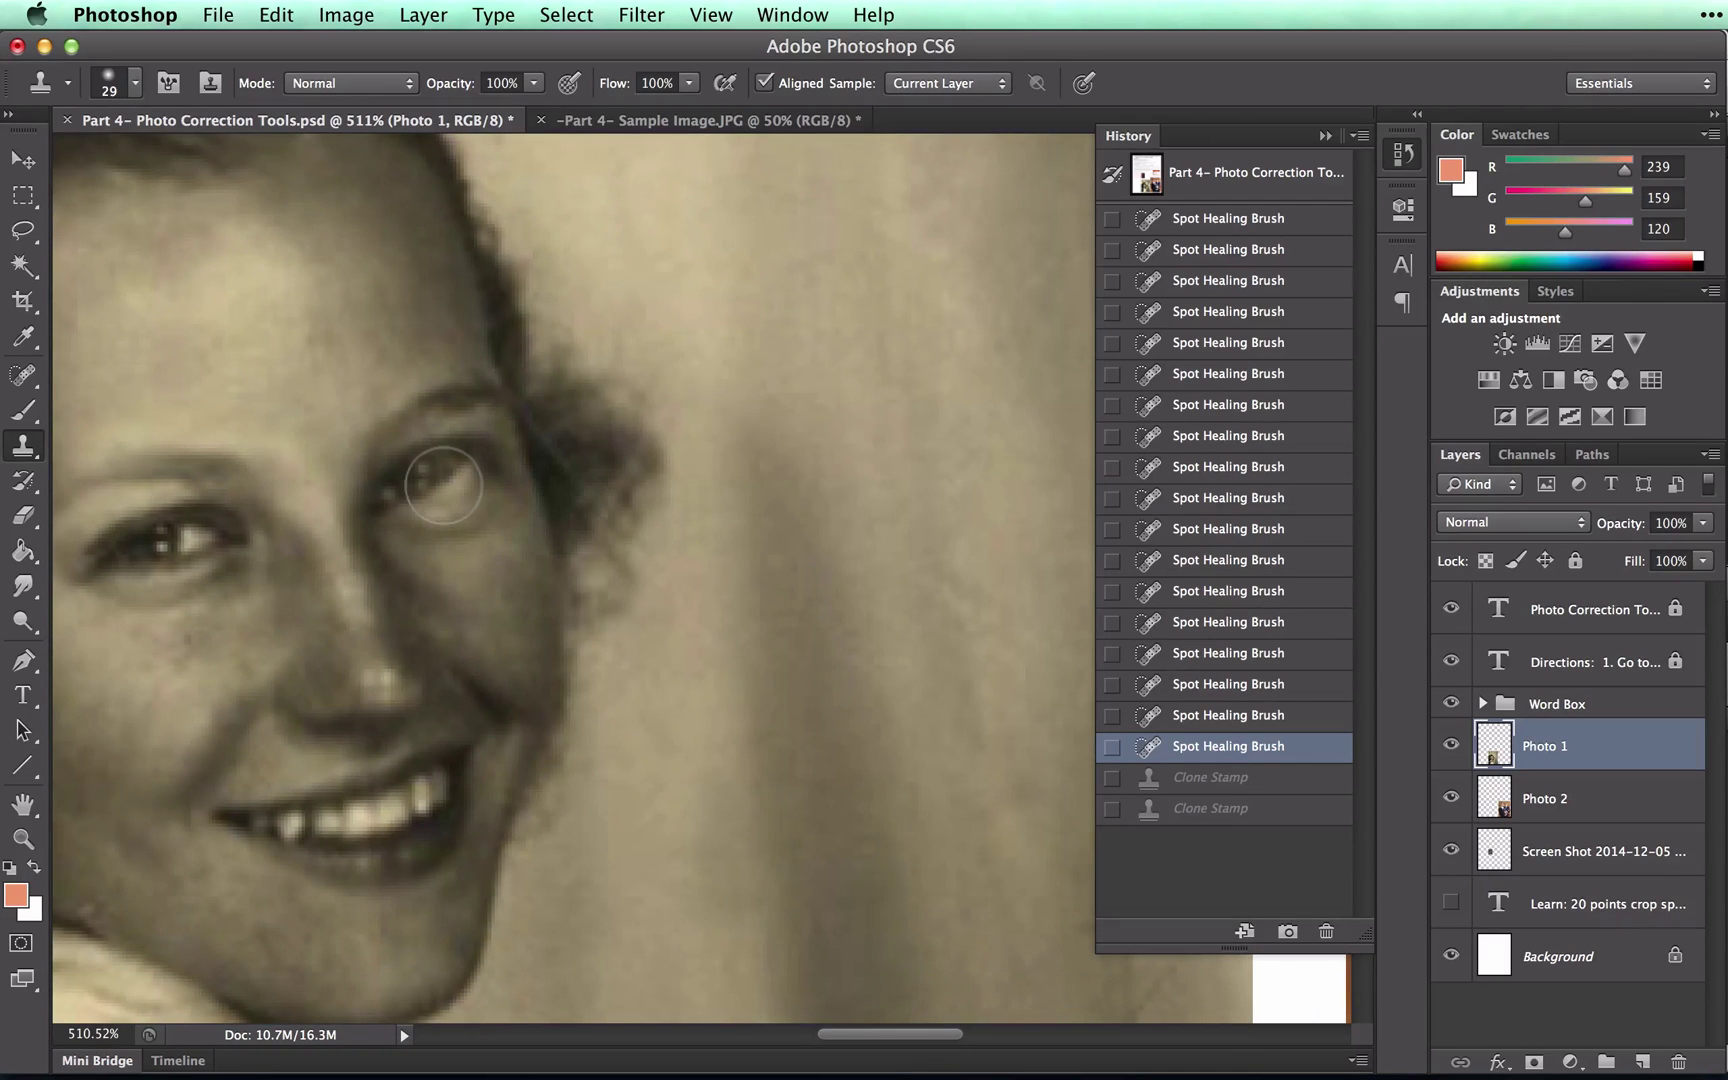
alt+click(441, 479)
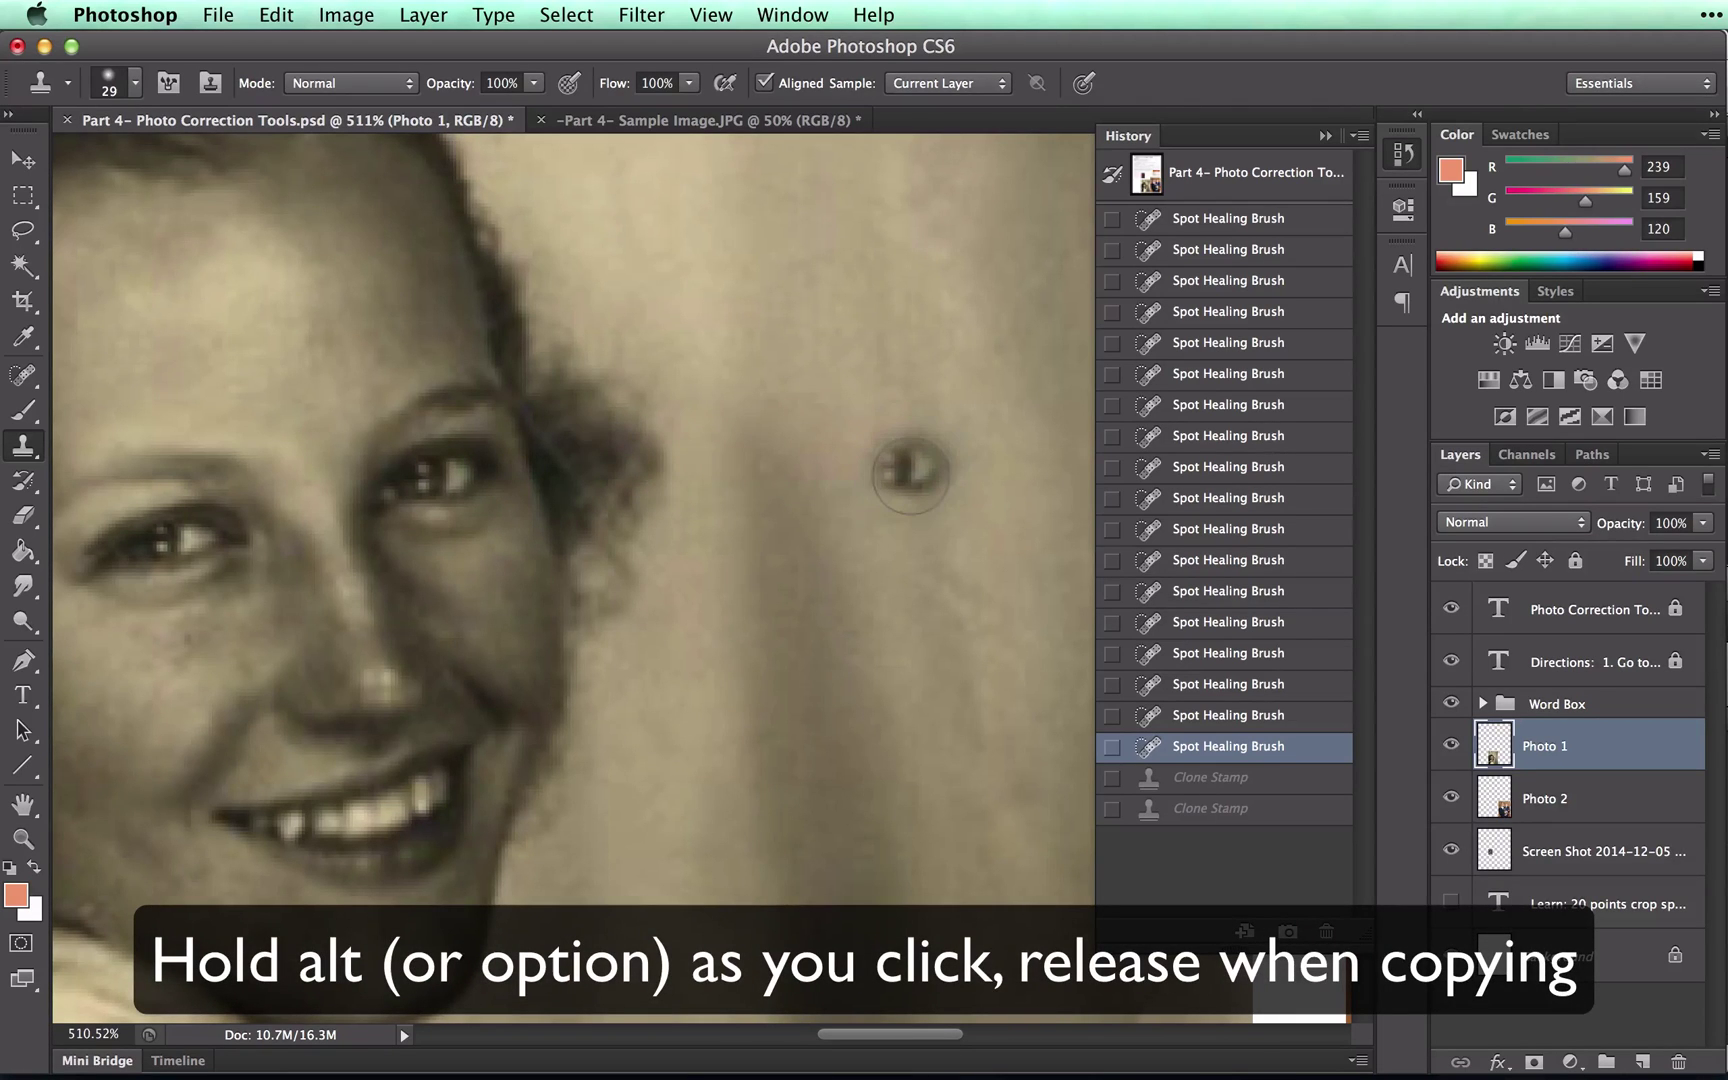
mouse_move(910, 475)
mouse_down()
mouse_move(870, 455)
mouse_move(875, 480)
mouse_move(934, 481)
mouse_up()
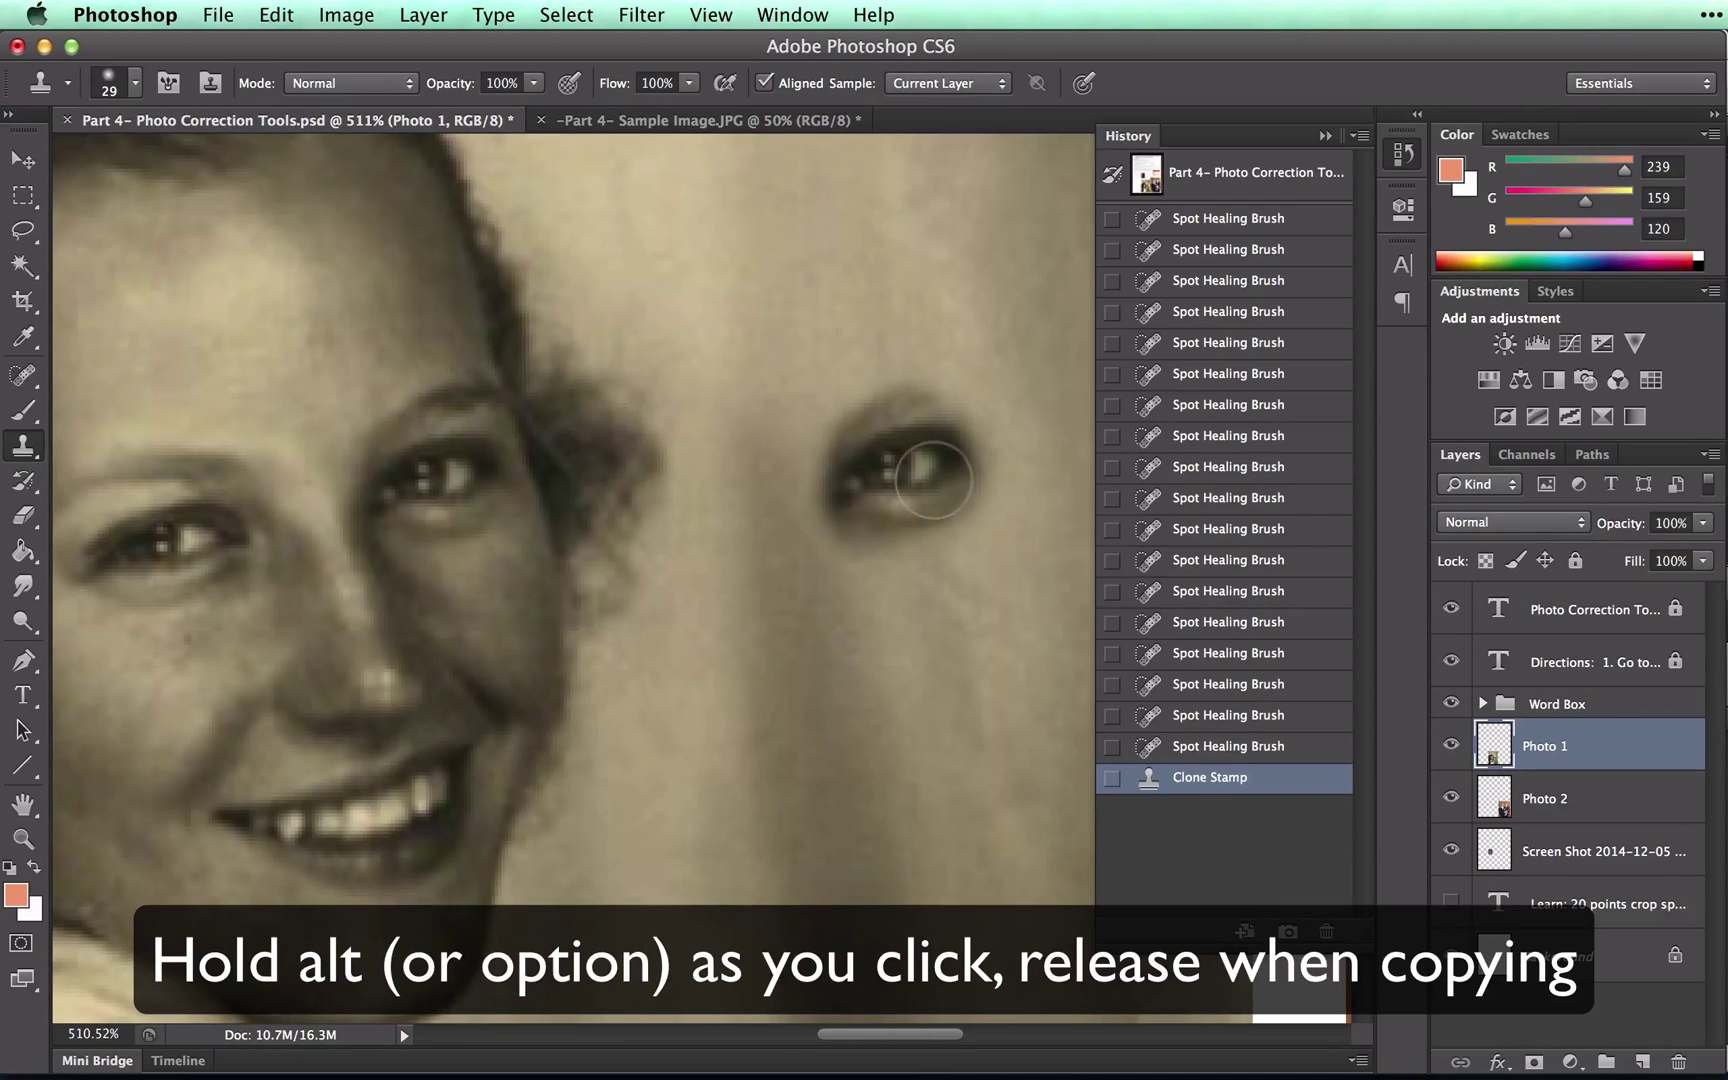
mouse_move(720, 530)
mouse_down()
mouse_move(665, 497)
mouse_move(610, 530)
mouse_move(840, 640)
mouse_move(790, 620)
mouse_move(871, 960)
mouse_move(955, 780)
mouse_move(540, 617)
mouse_move(705, 692)
mouse_move(735, 512)
mouse_move(855, 478)
mouse_up()
scroll(855, 478, down, 3)
scroll(855, 478, left, 3)
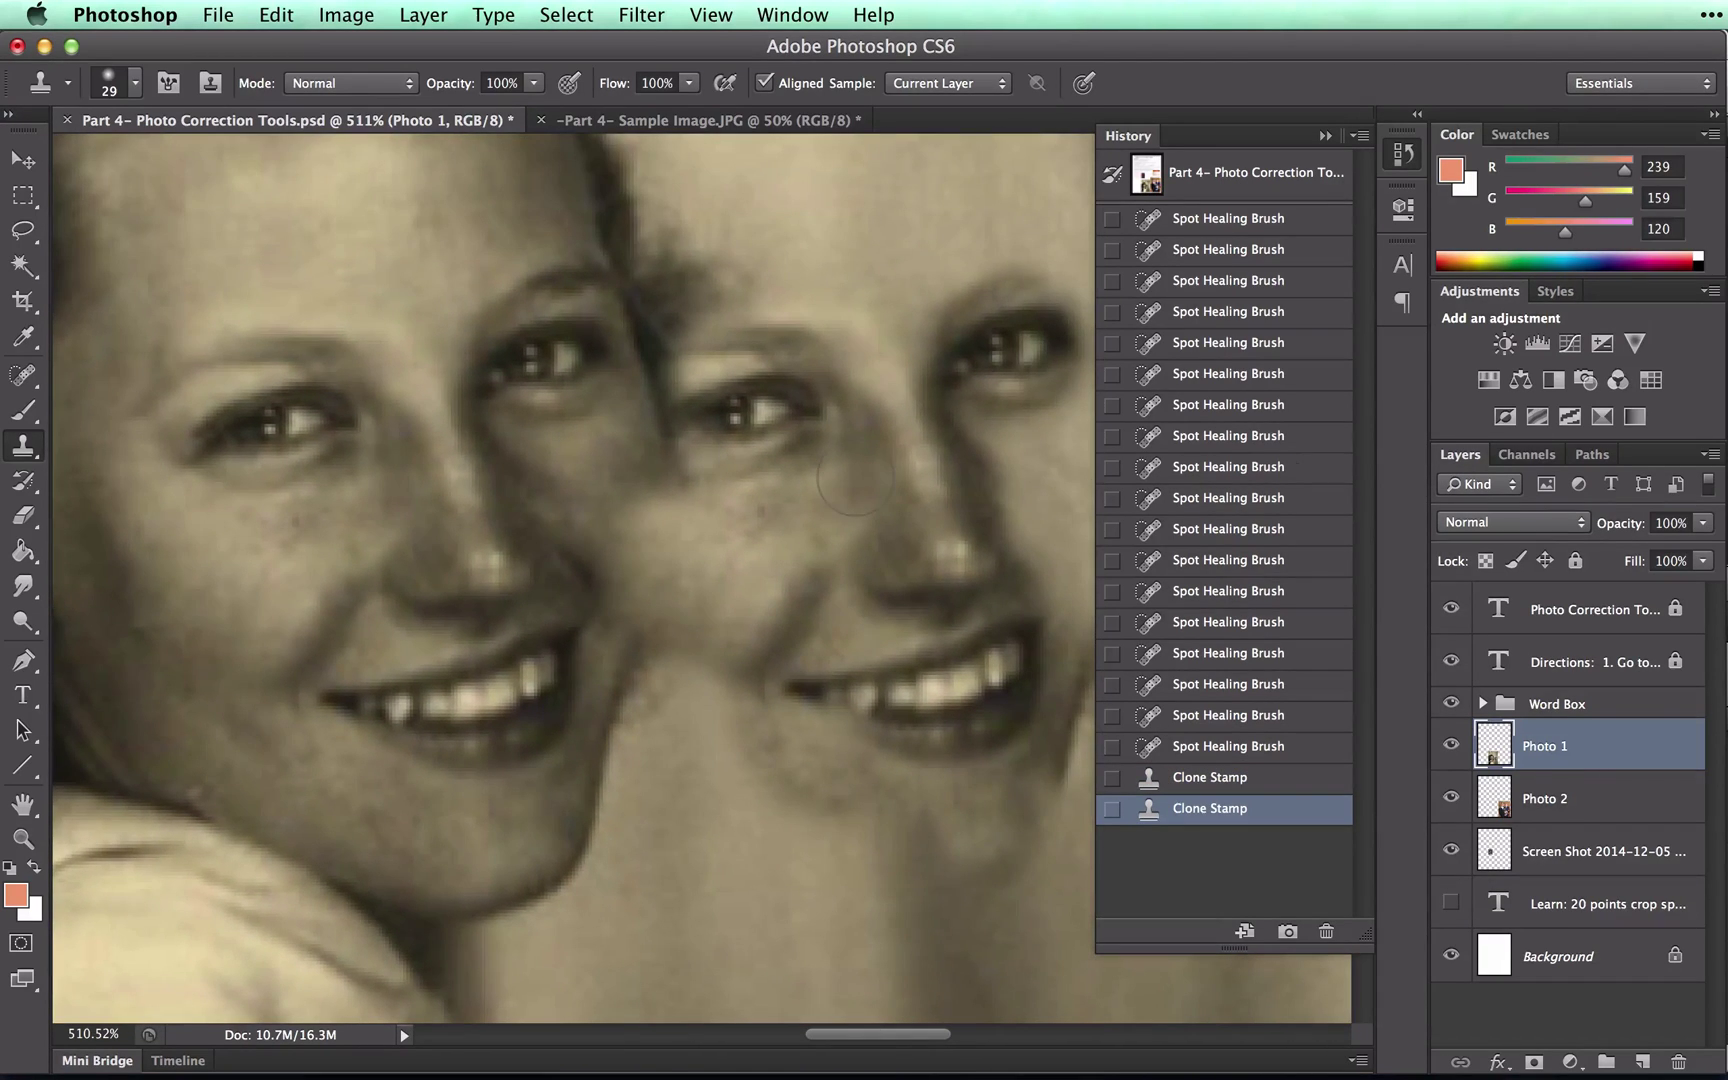
key(super+alt+z)
key(super+alt+z)
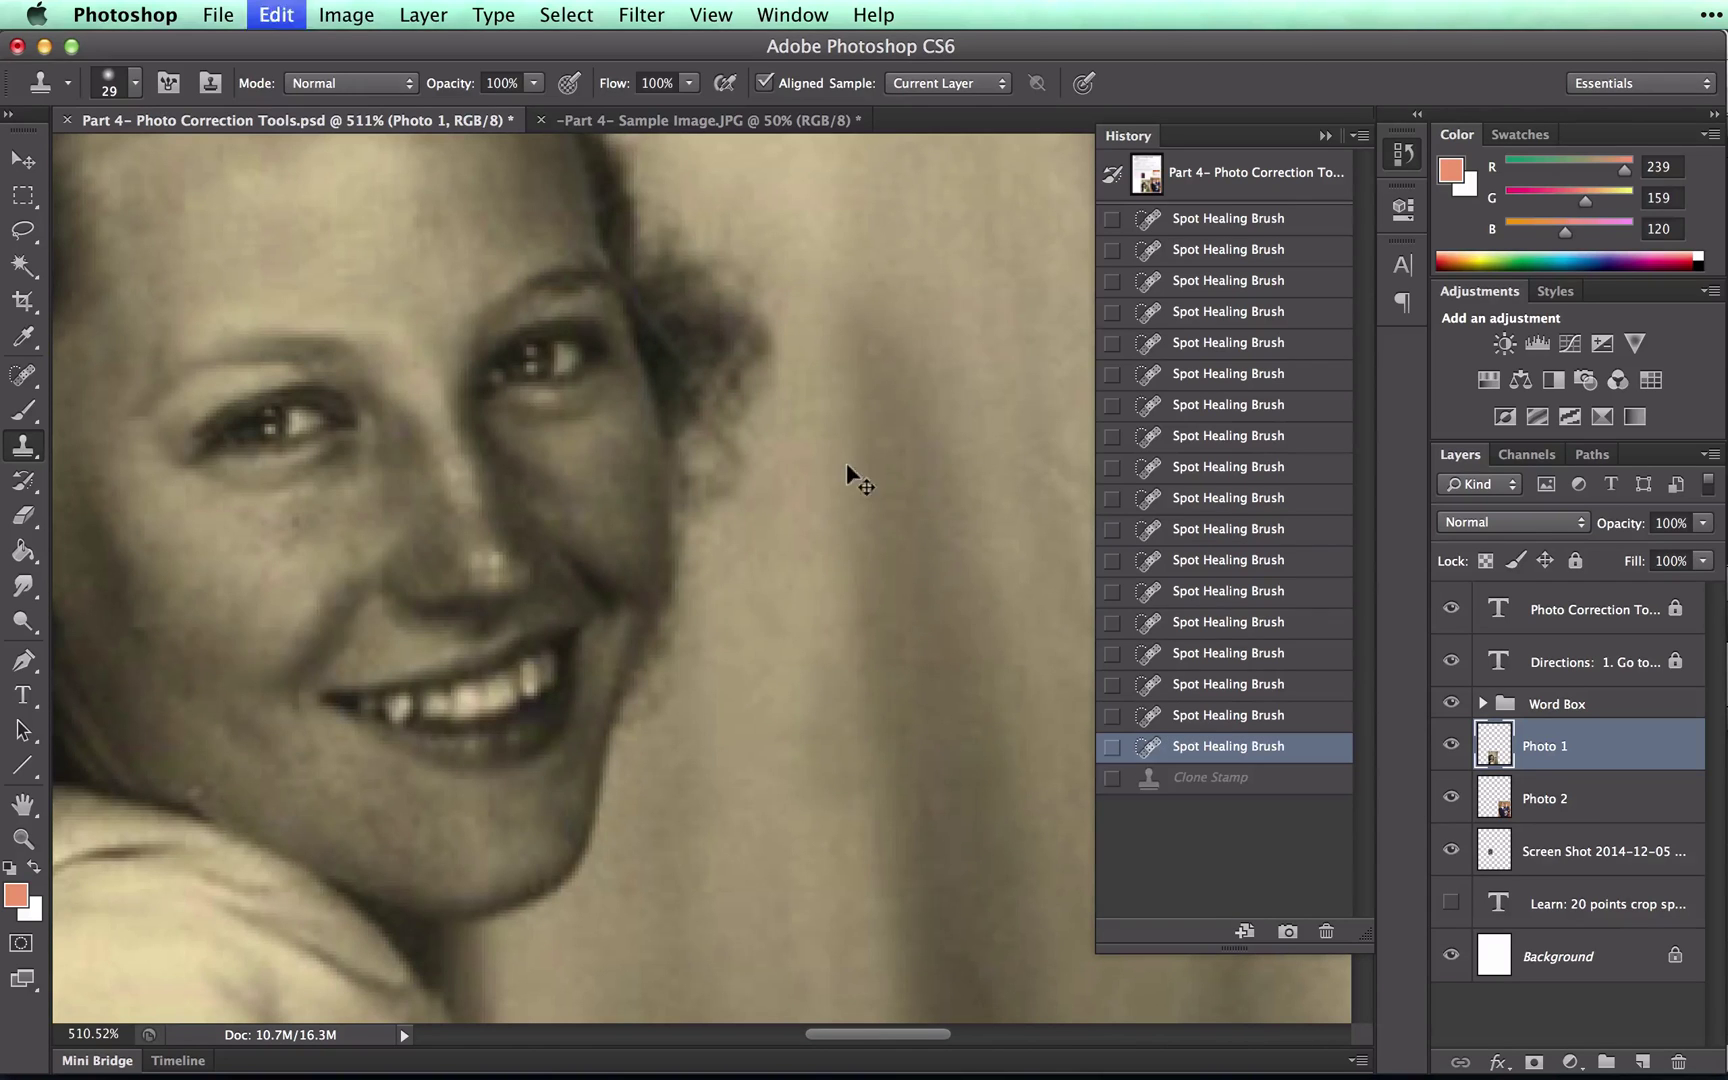
Step: Sample clean paper and clone over the specks between the 9 and 8
scroll(855, 477, up, 4)
scroll(855, 477, up, 12)
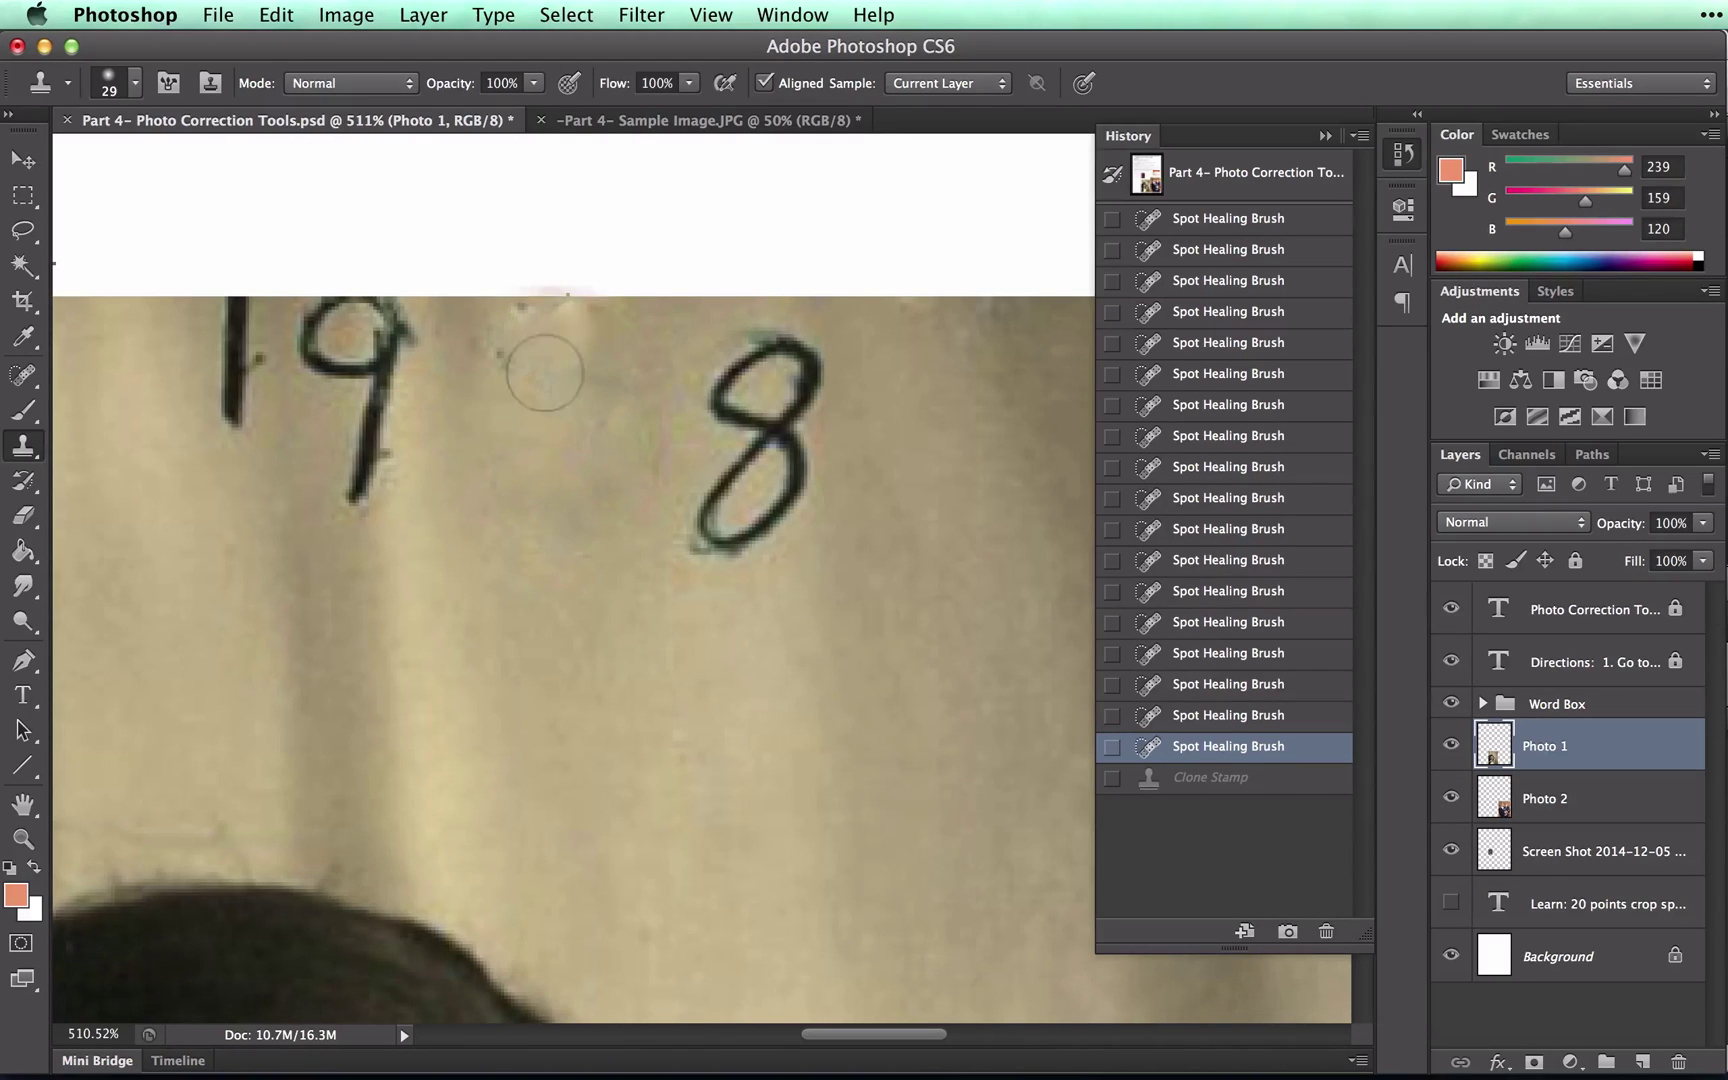
key(alt)
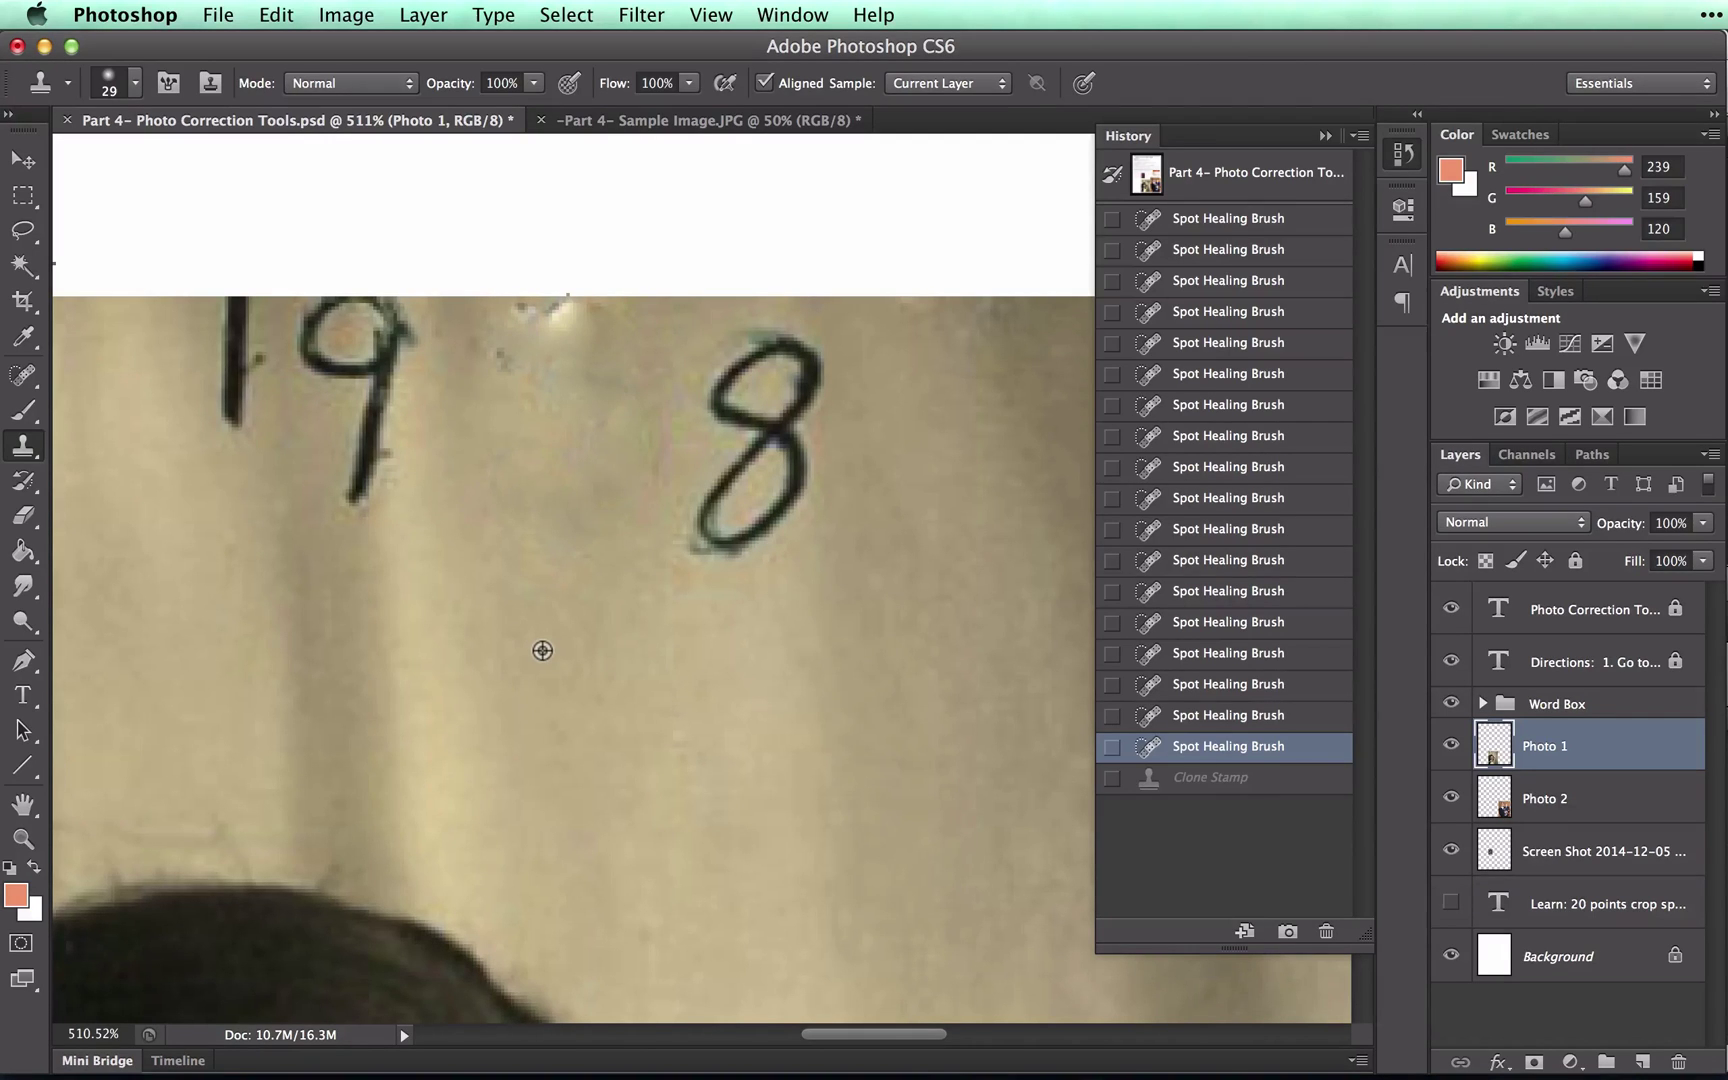
alt+click(542, 649)
click(554, 337)
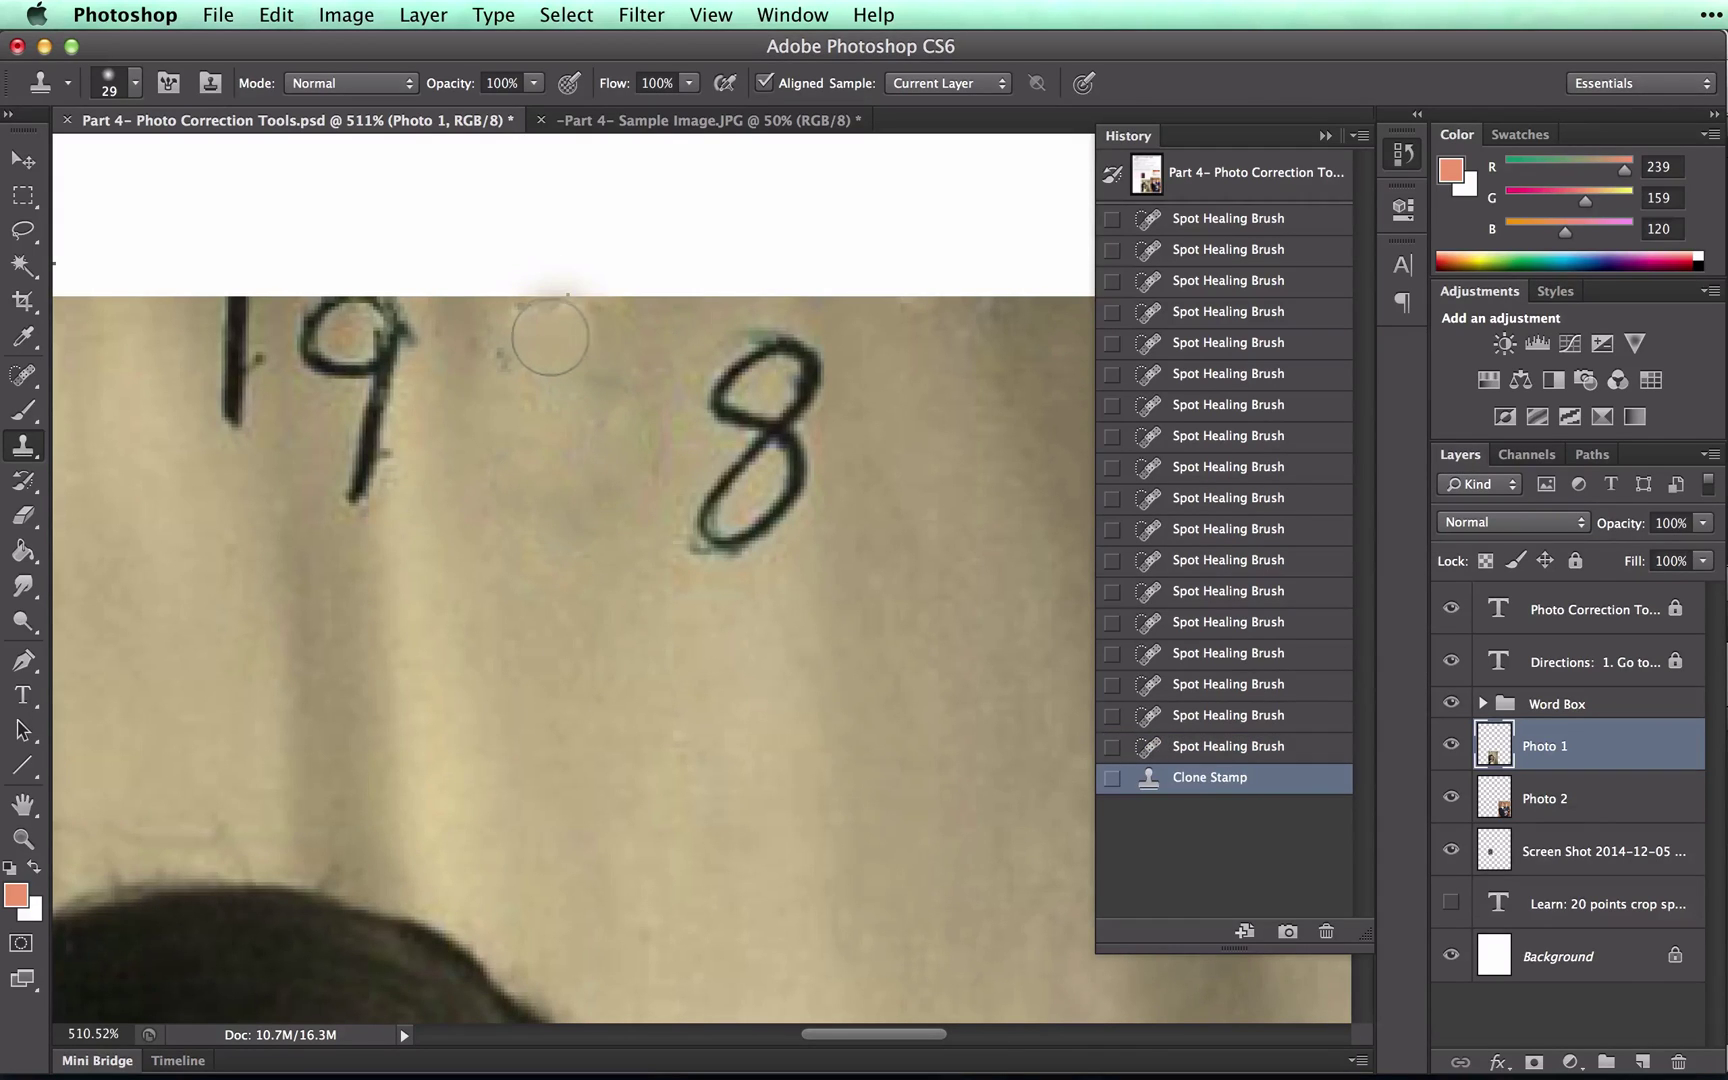
click(528, 336)
click(505, 348)
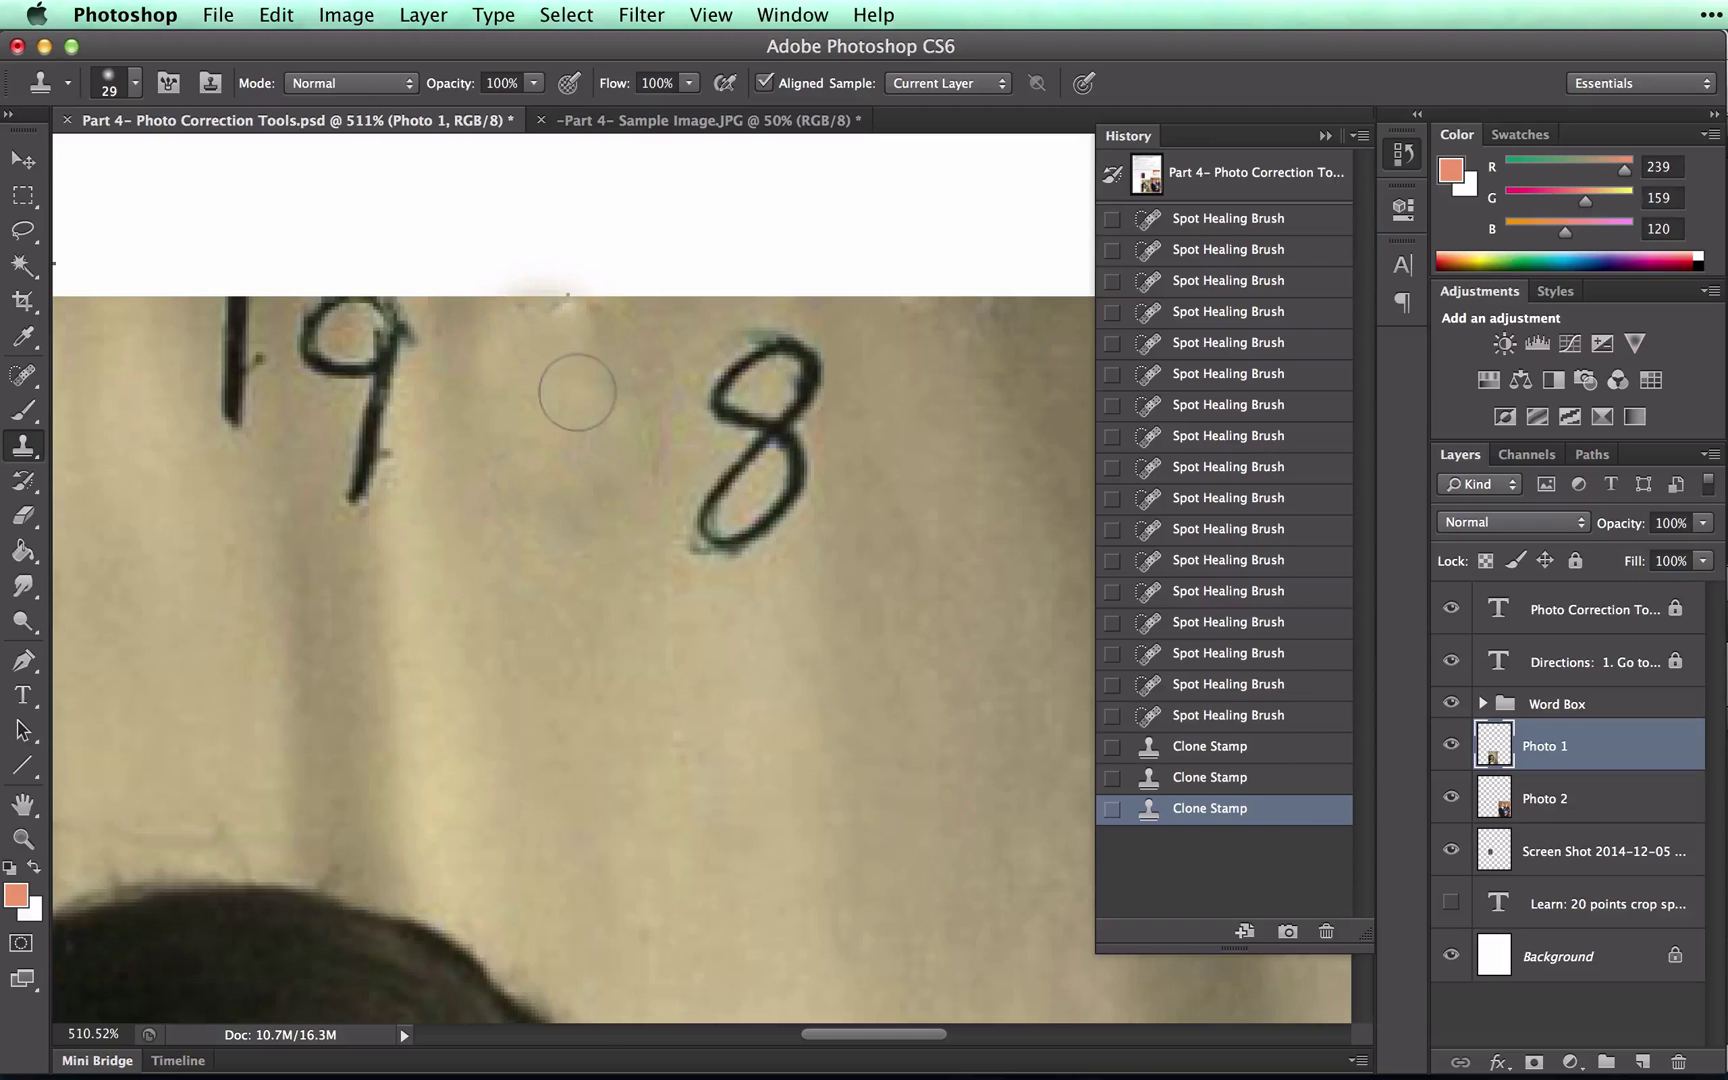
click(571, 380)
click(578, 330)
Step: Resample fresh paper and blend it into the 9–8 gap and the top edge
click(586, 935)
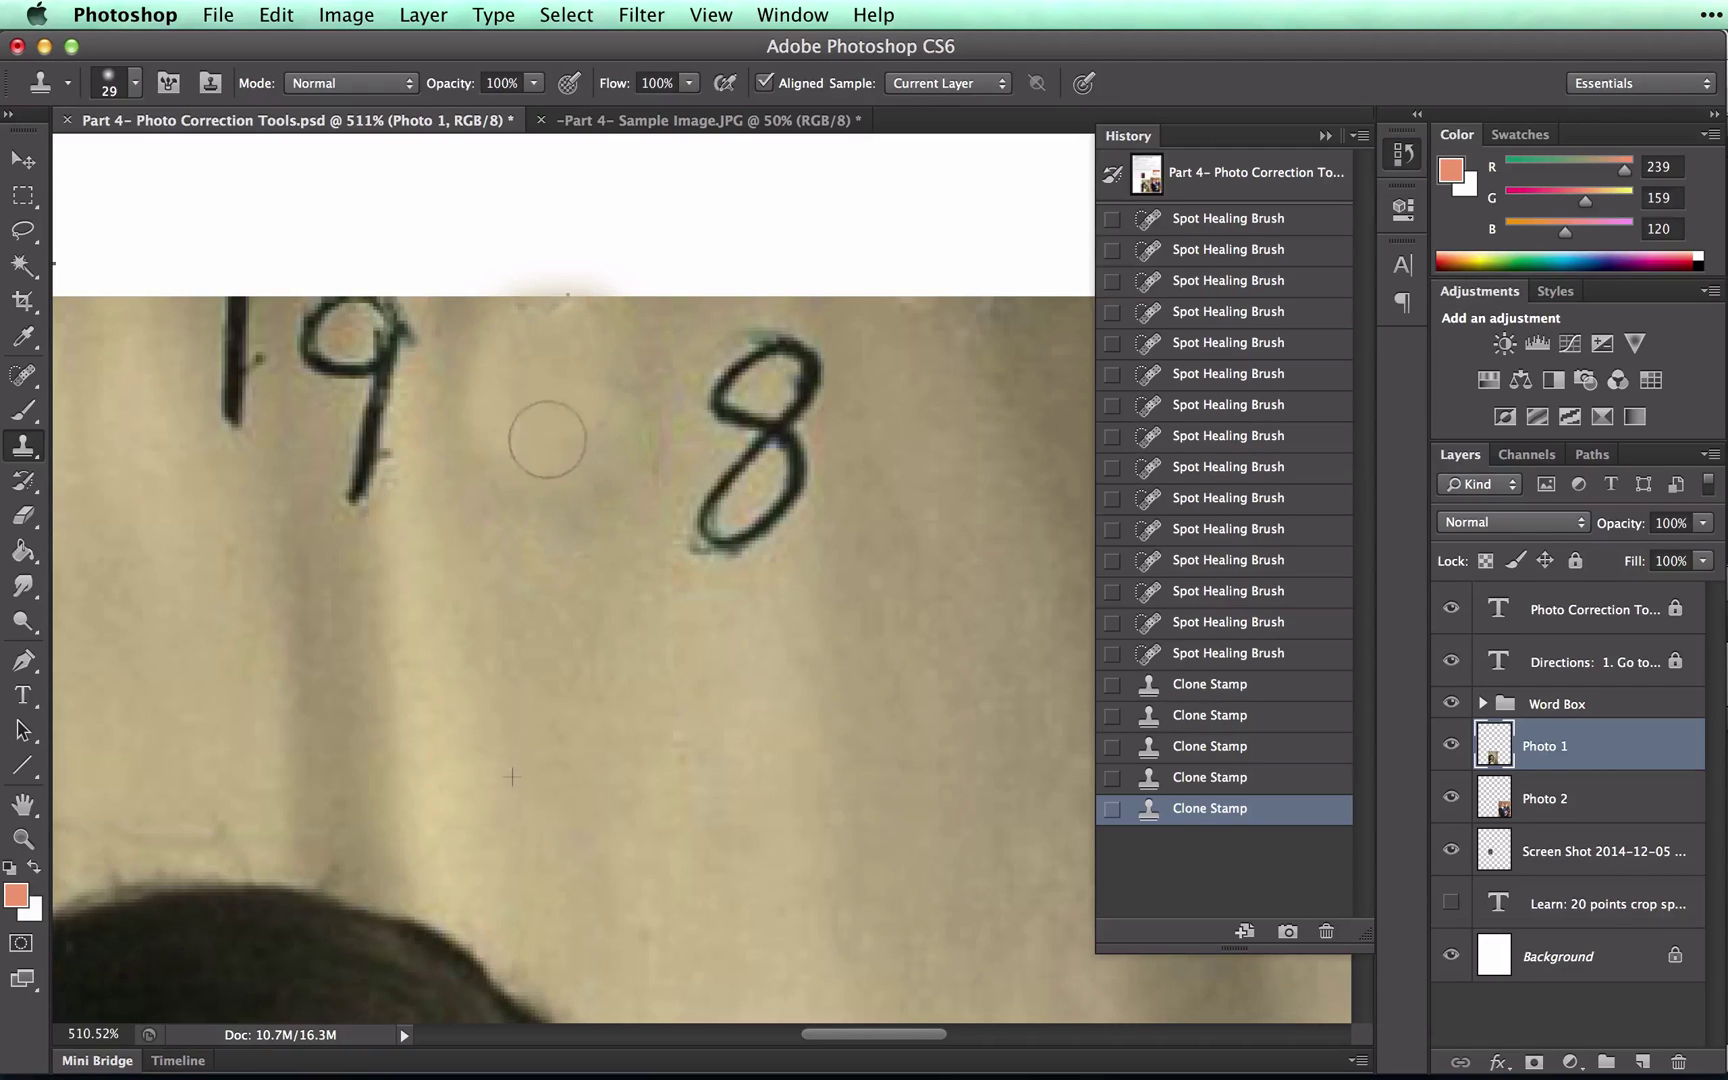
click(575, 482)
mouse_move(575, 482)
mouse_down()
mouse_move(548, 526)
mouse_move(465, 450)
mouse_move(474, 430)
mouse_move(505, 425)
mouse_move(507, 447)
mouse_move(582, 423)
mouse_move(534, 403)
mouse_move(595, 439)
mouse_move(507, 504)
mouse_up()
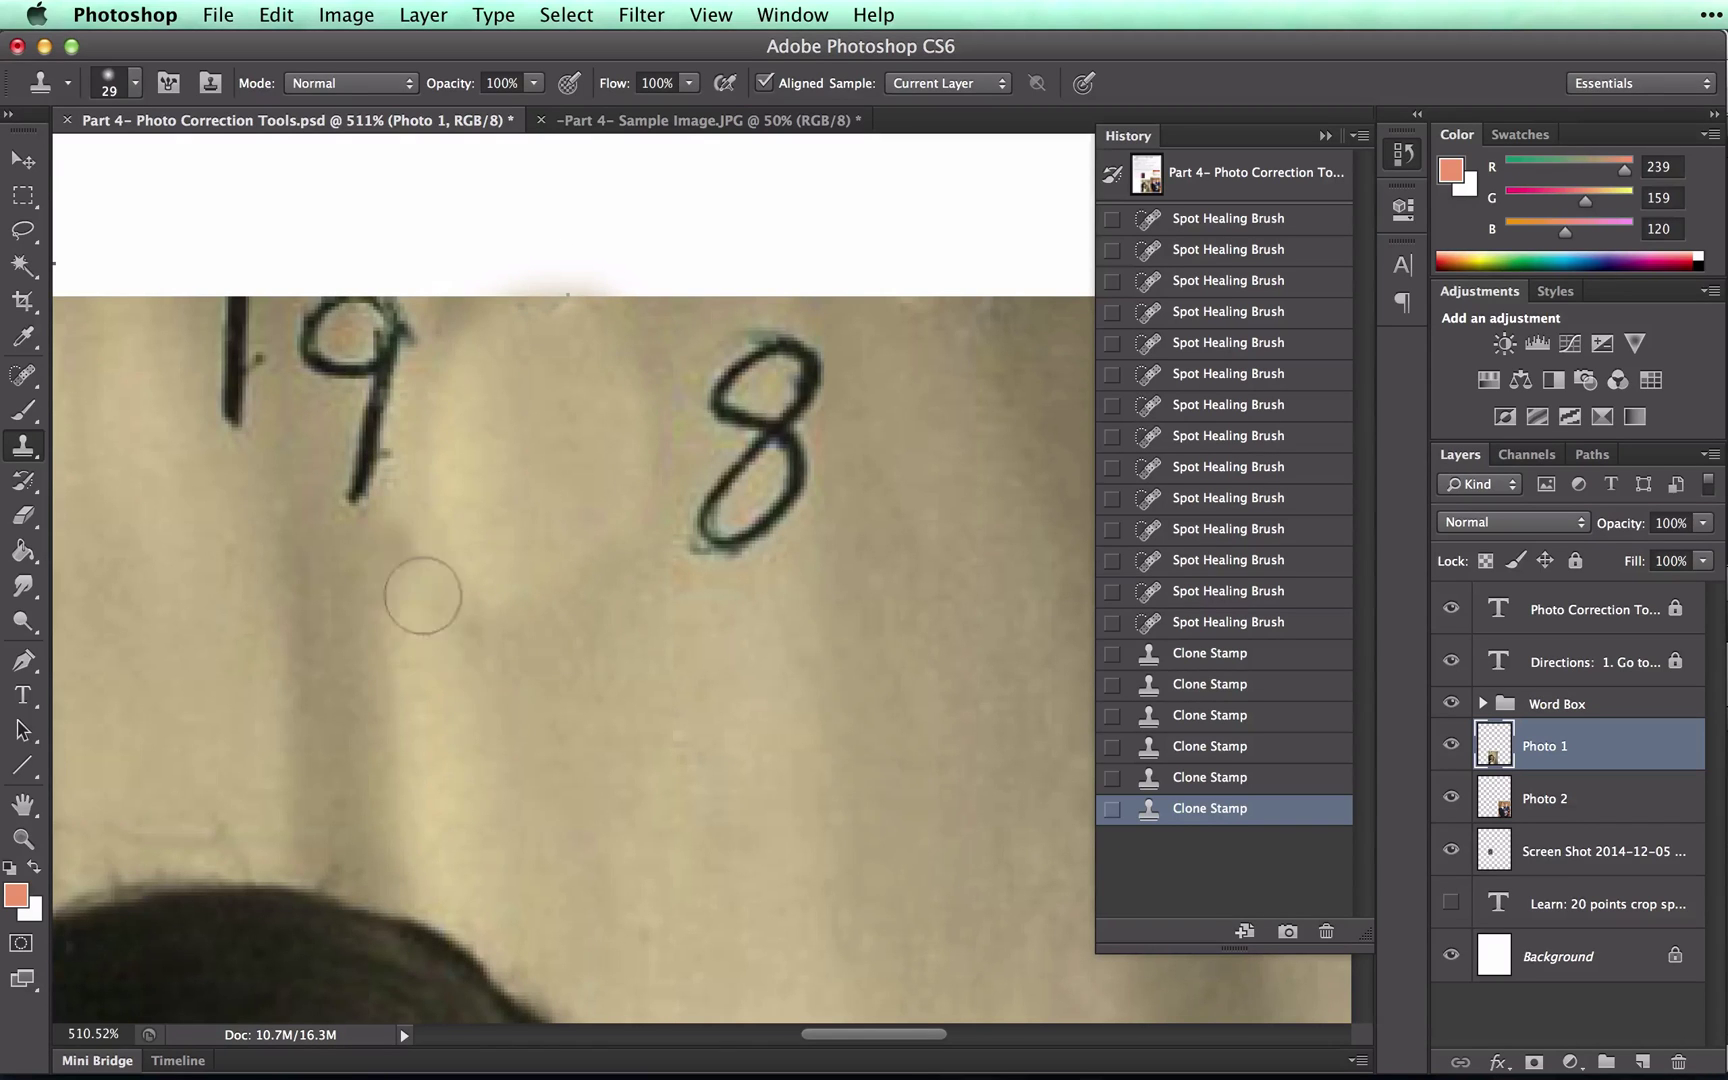
click(533, 670)
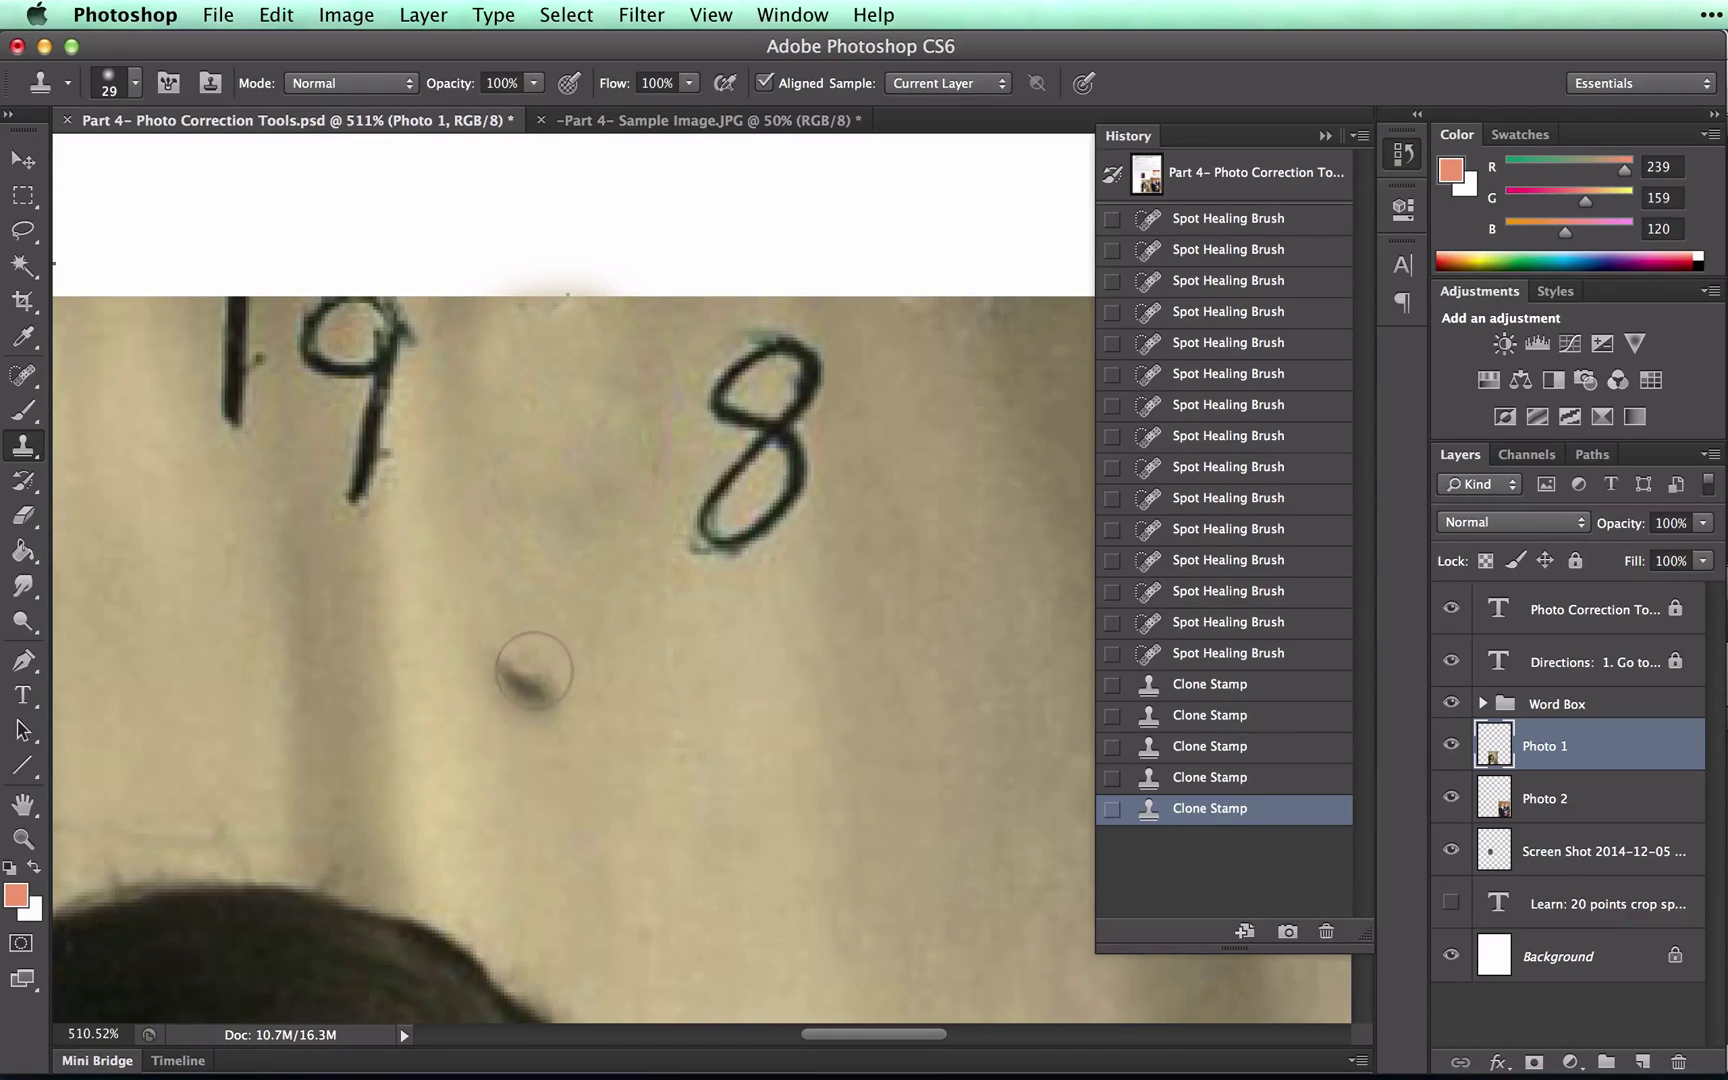
click(556, 336)
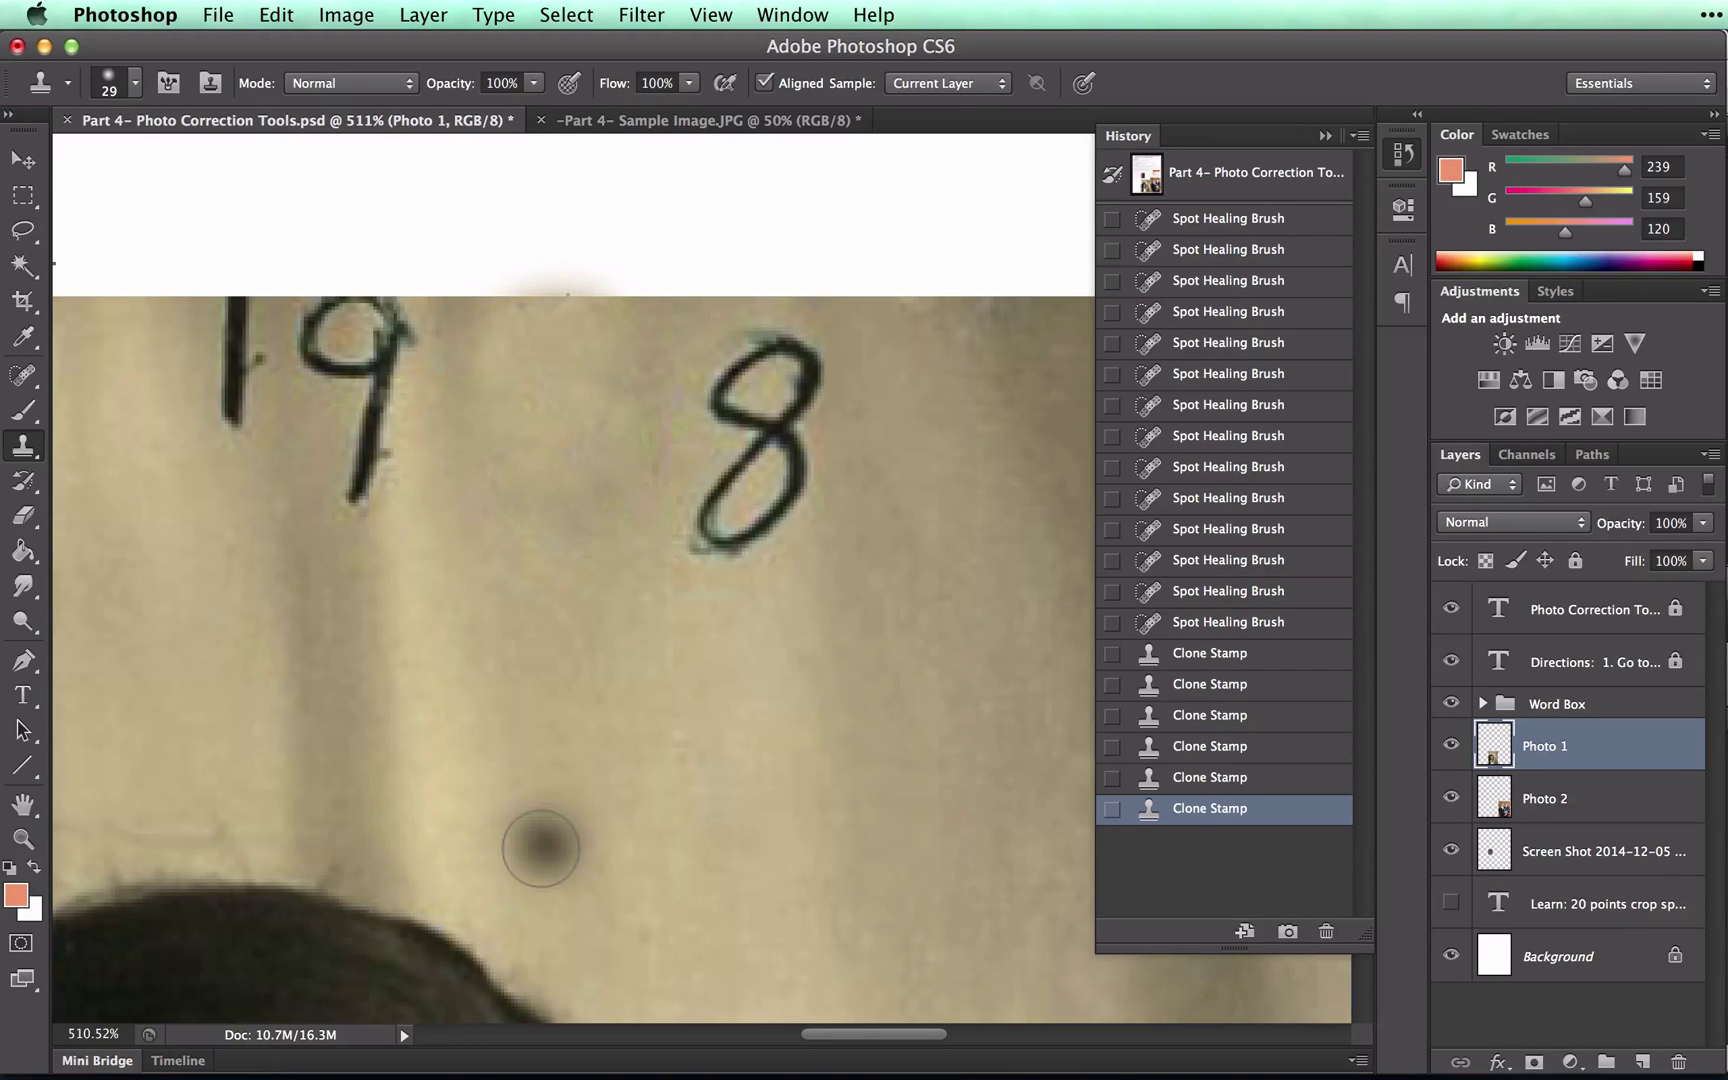
Step: Spot-heal the lower loop, upper loop and right arc of the 8
scroll(530, 845, right, 4)
scroll(540, 841, down, 1)
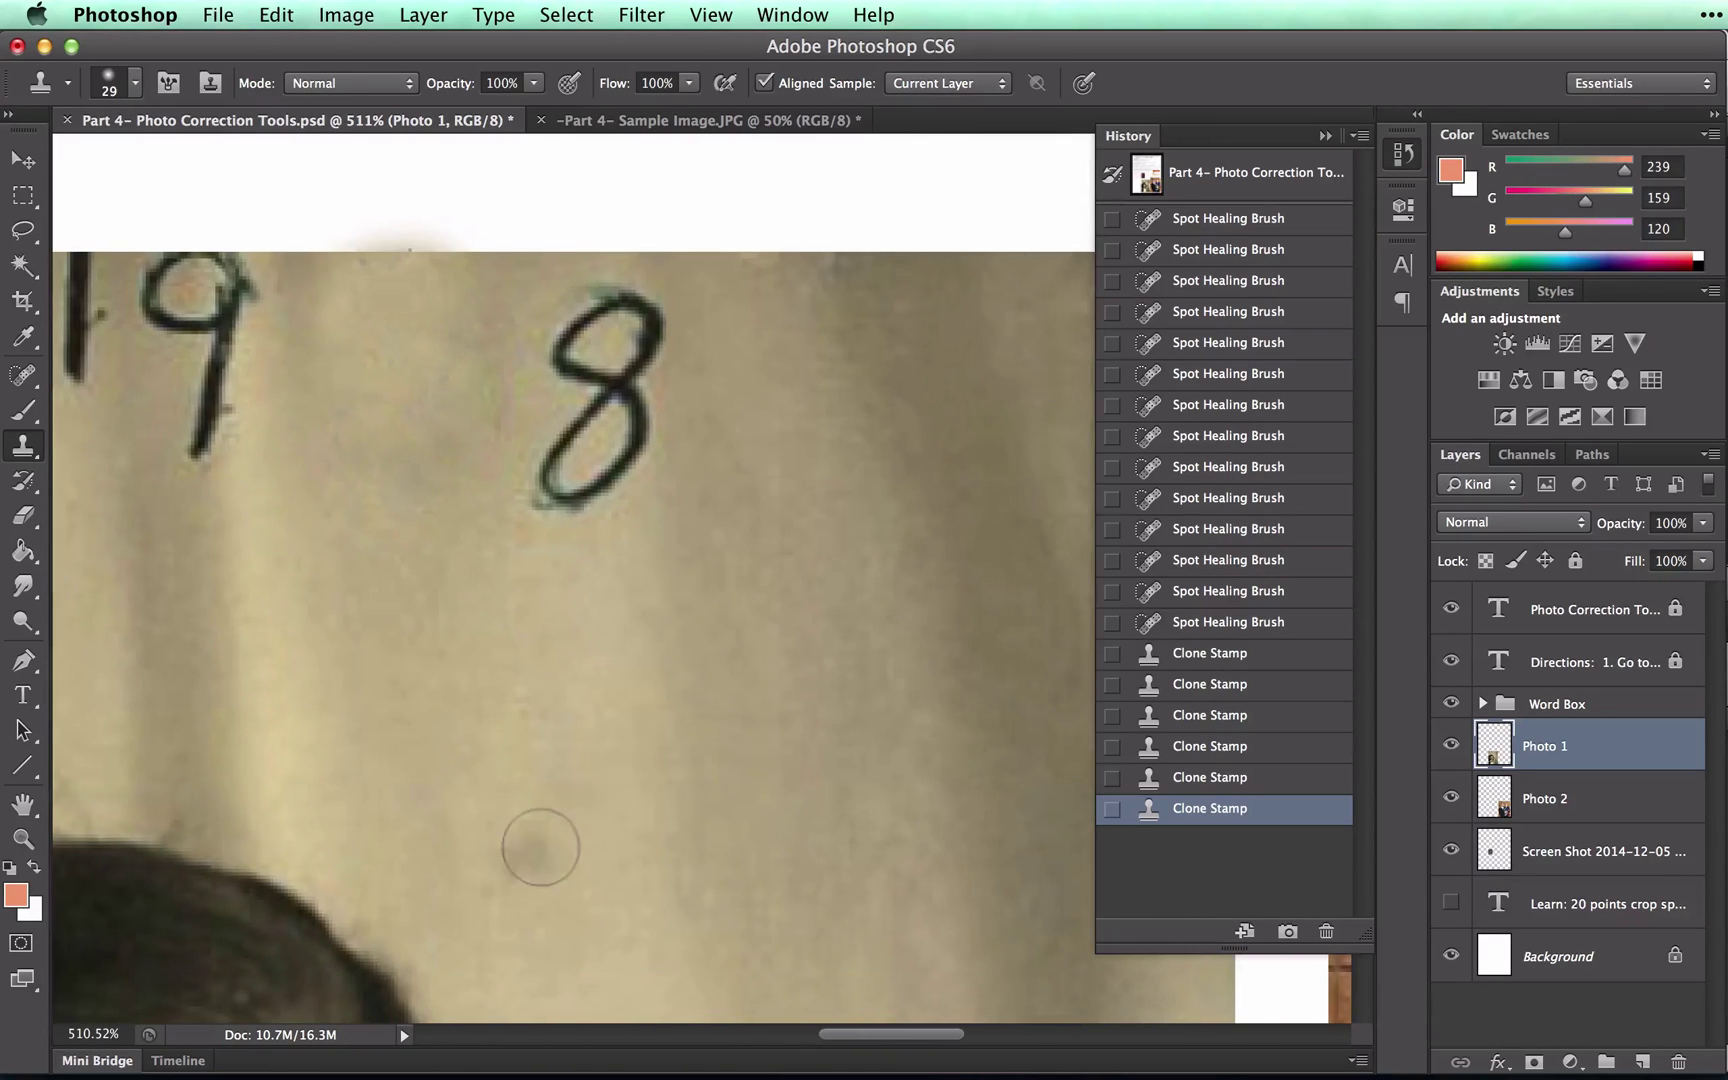
click(27, 385)
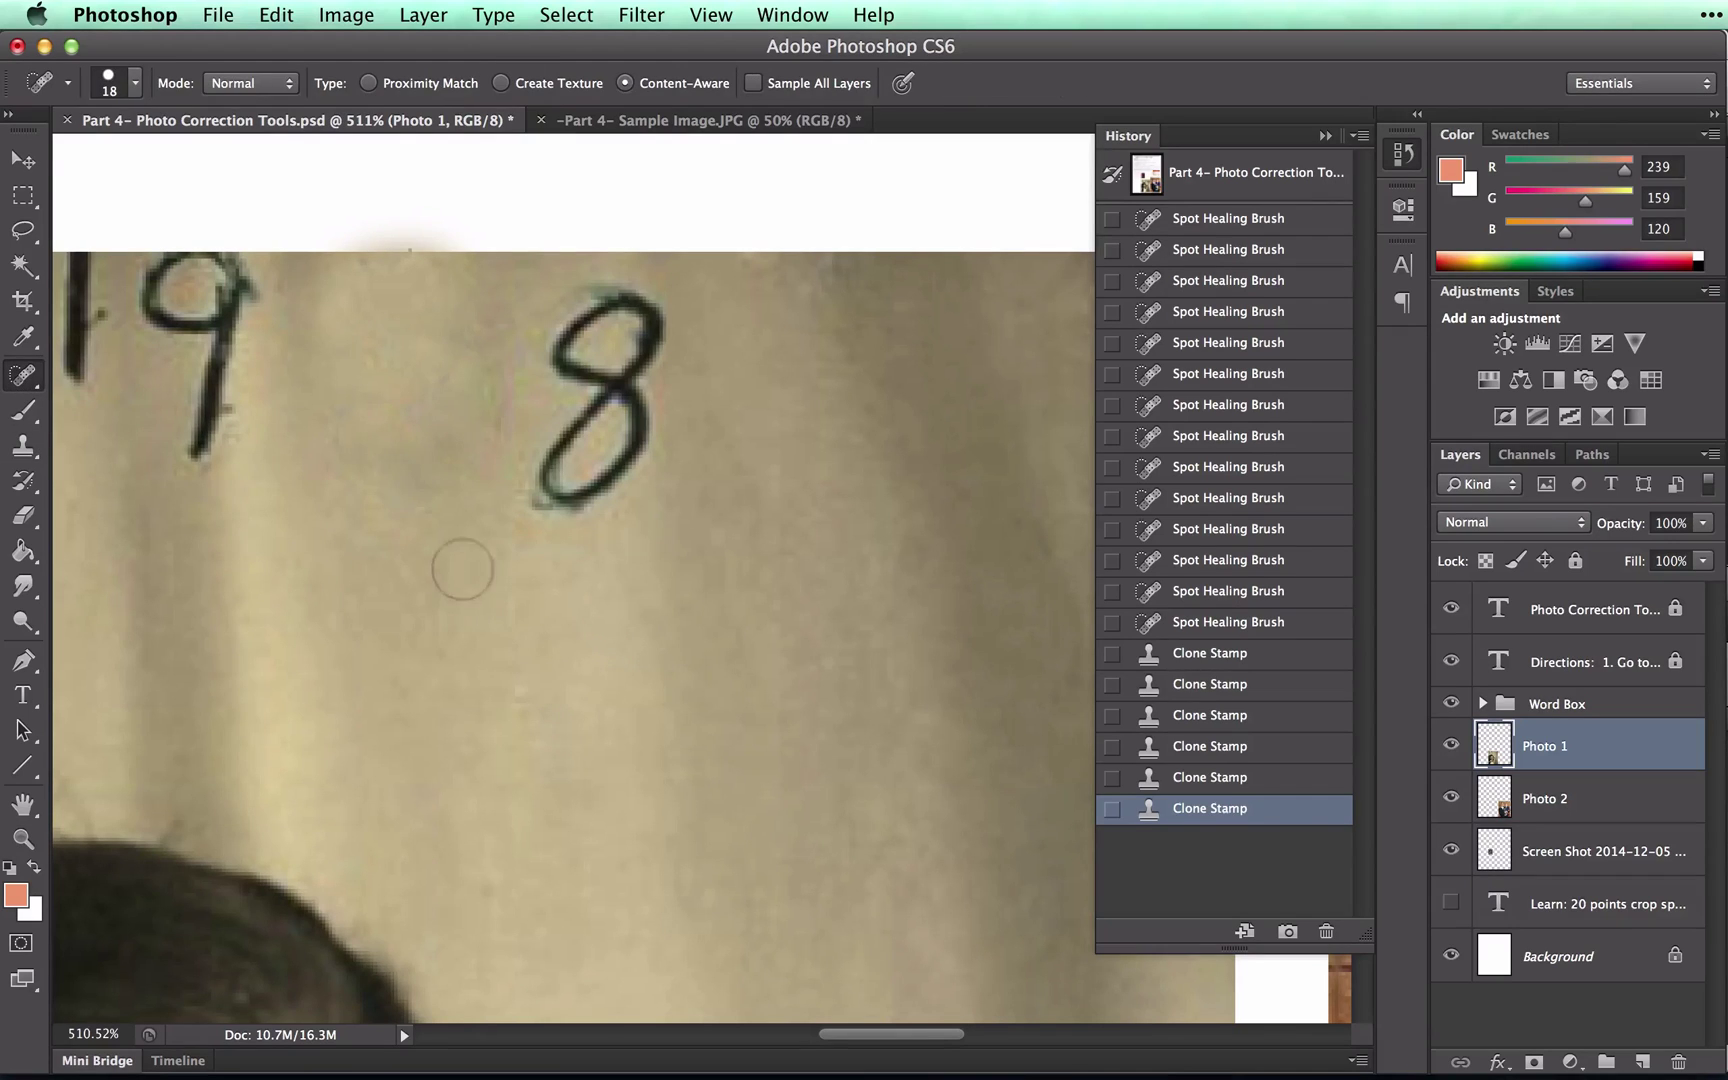
mouse_move(590, 465)
mouse_down()
mouse_move(552, 490)
mouse_move(585, 440)
mouse_move(635, 475)
mouse_move(628, 420)
mouse_move(576, 466)
mouse_up()
mouse_move(578, 391)
mouse_down()
mouse_move(591, 378)
mouse_move(562, 362)
mouse_up()
drag(648, 305, 630, 385)
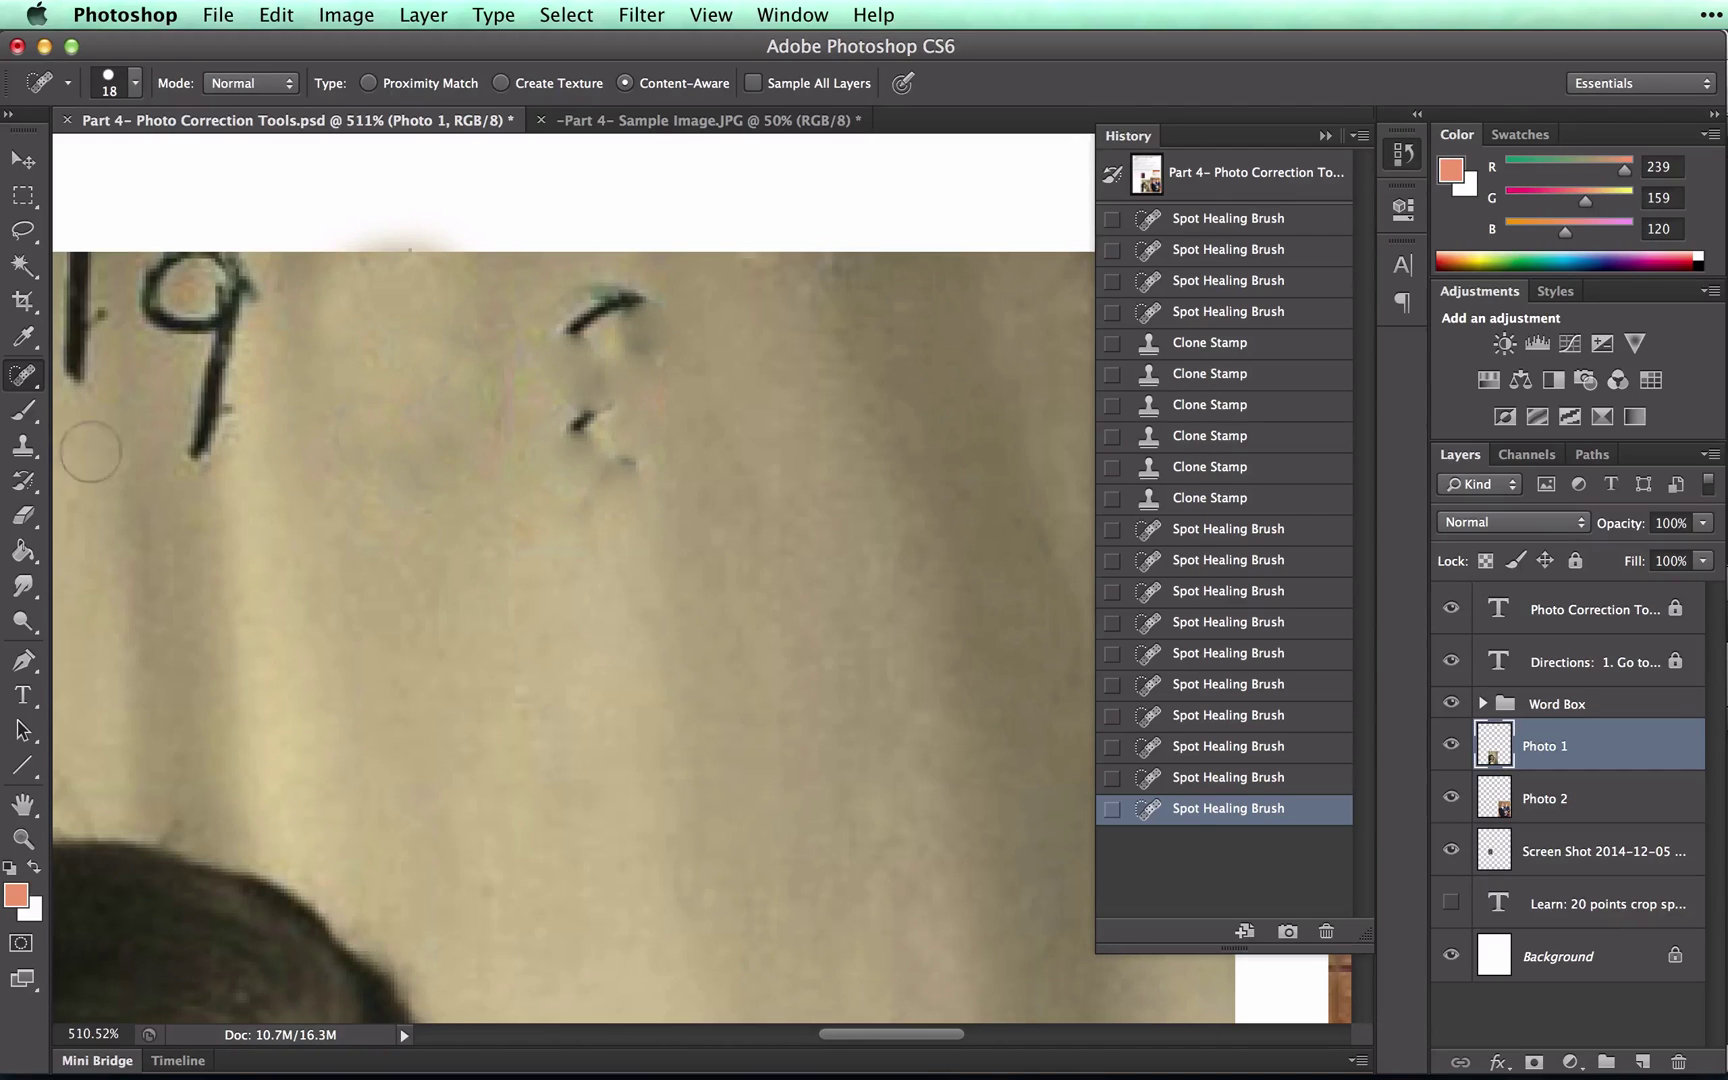
Step: Clone sampled clean backdrop over the leftover dark mark of the 8
click(23, 446)
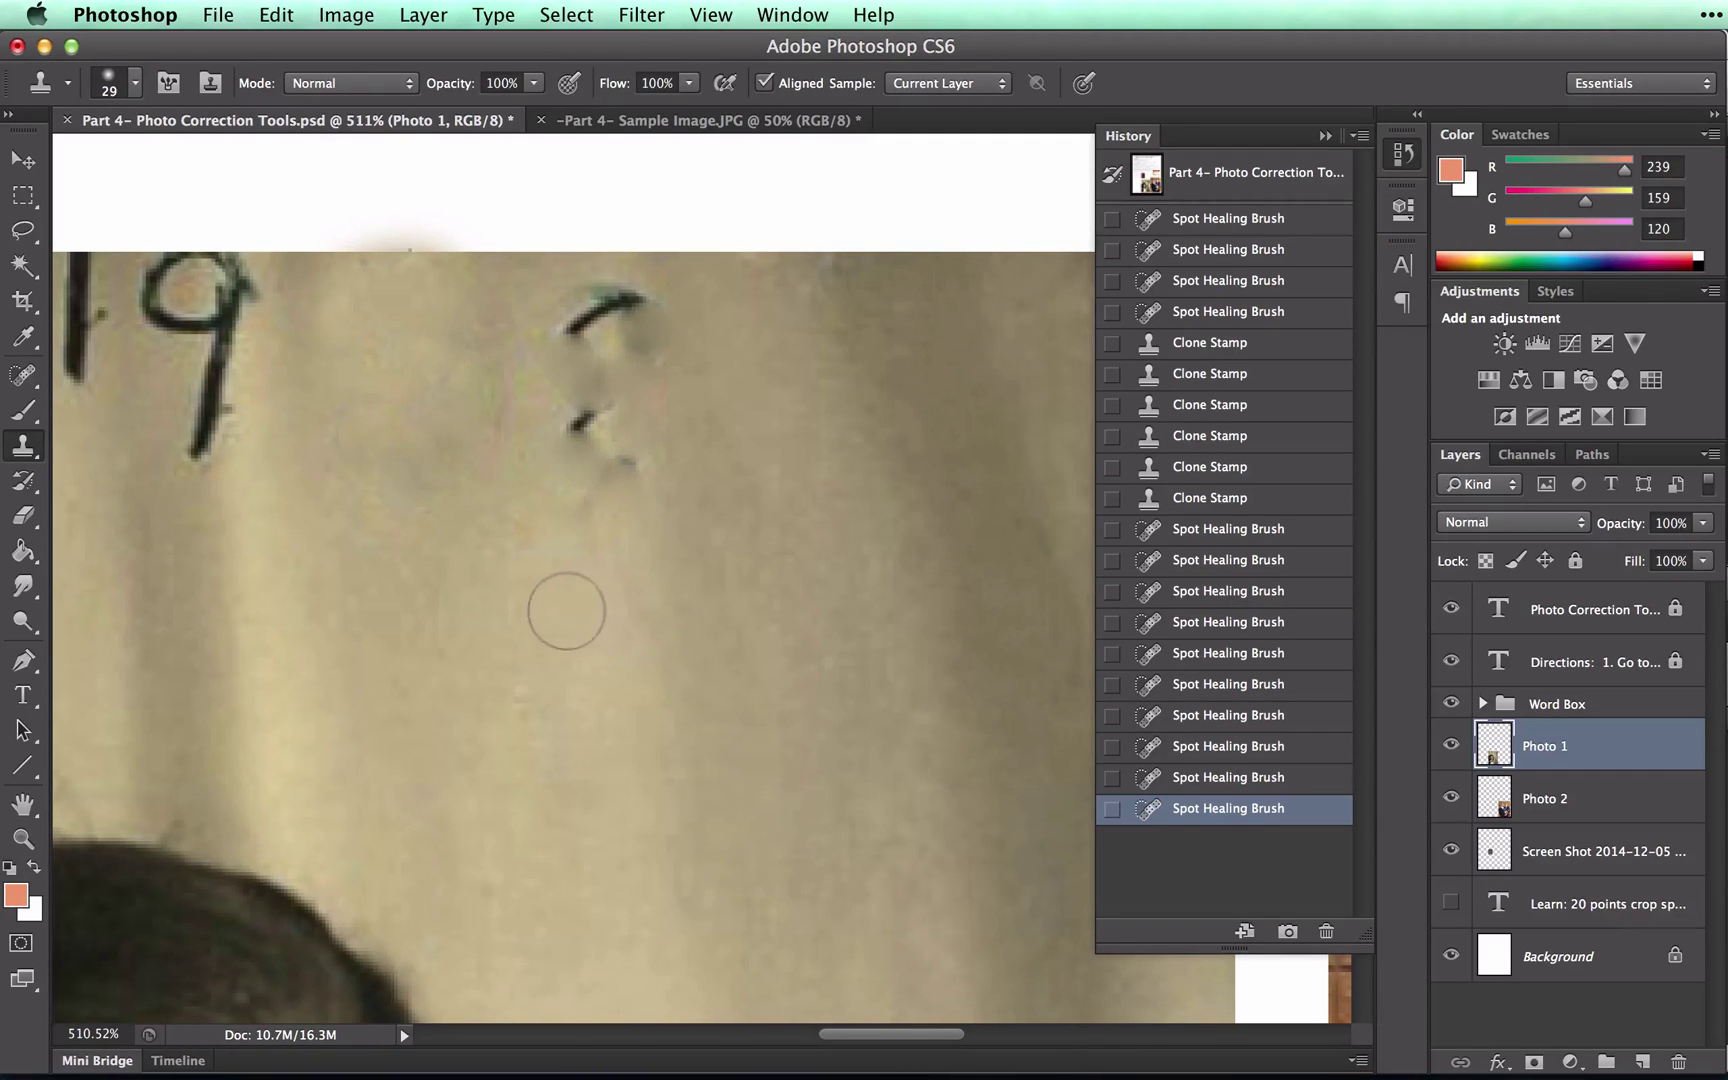
alt+click(564, 610)
click(565, 418)
click(575, 415)
click(578, 417)
right_click(575, 435)
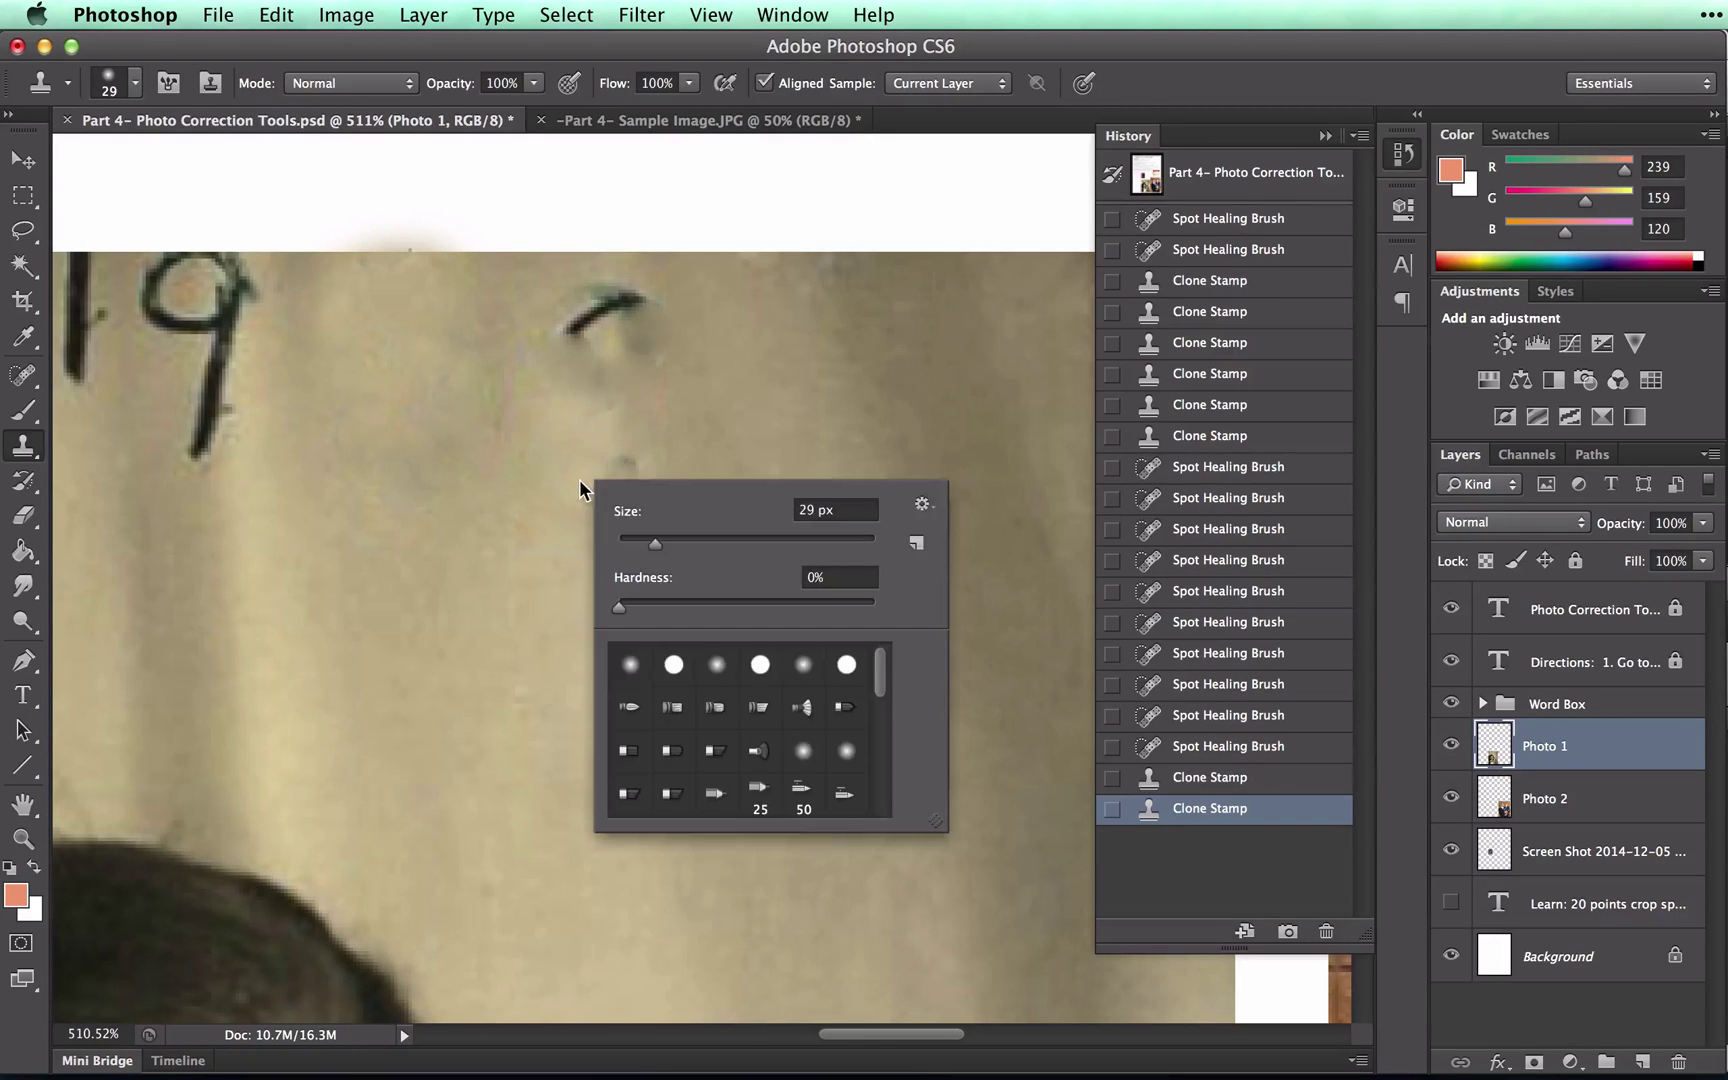
key(Escape)
Step: Clone over the leftover dark stroke and small dot, blending the patched backdrop
click(565, 345)
click(575, 322)
click(602, 305)
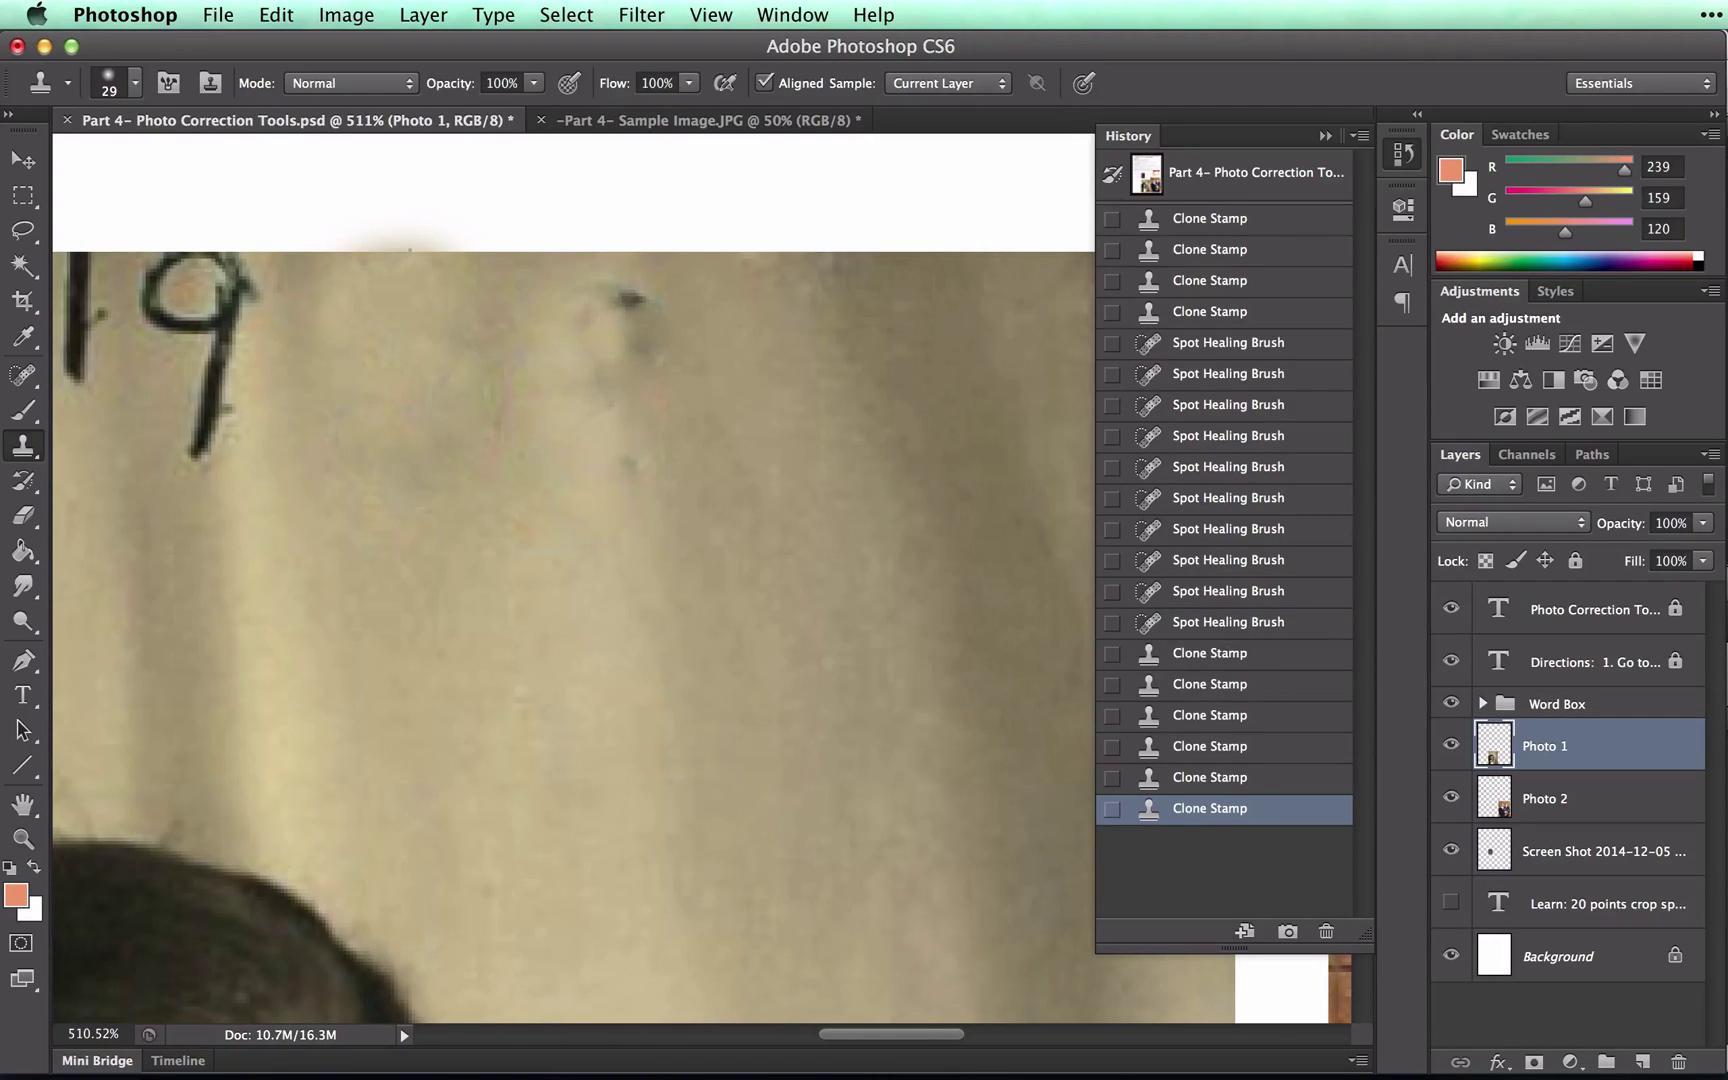
click(626, 463)
click(606, 450)
click(597, 423)
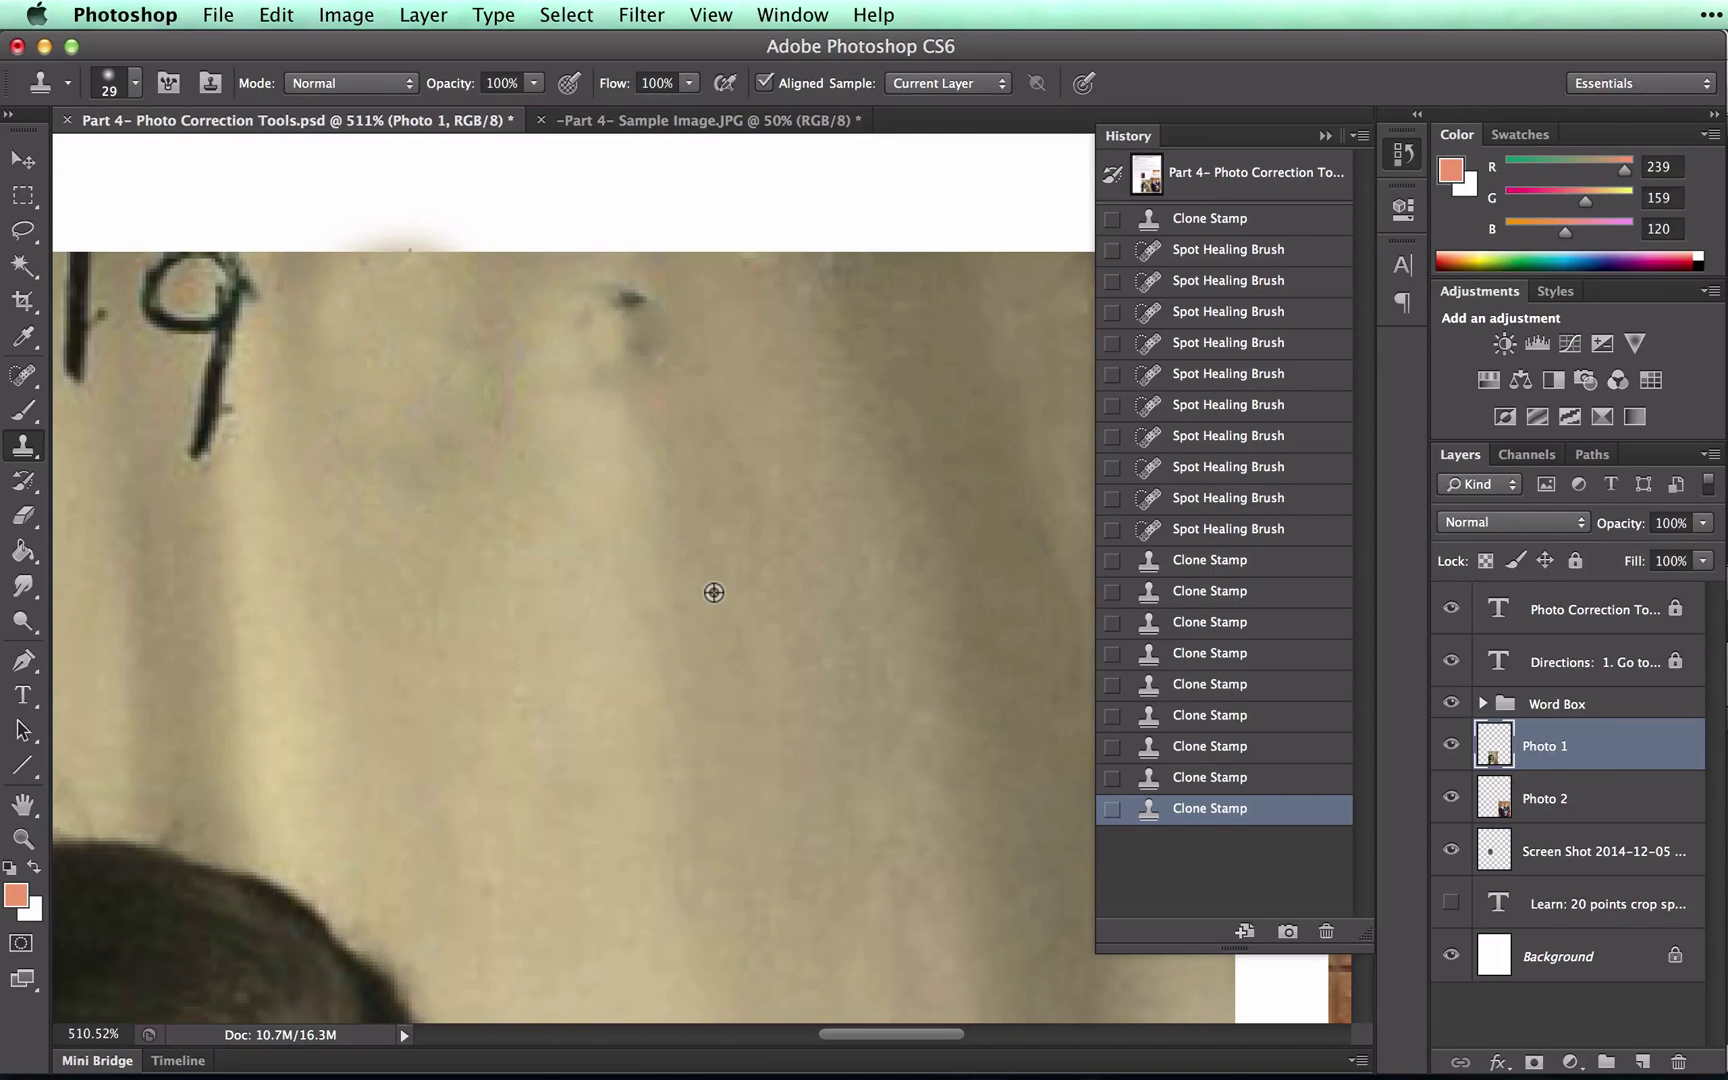
Step: Clone away the remaining dark spot and even out the backdrop where the 8 was
click(628, 318)
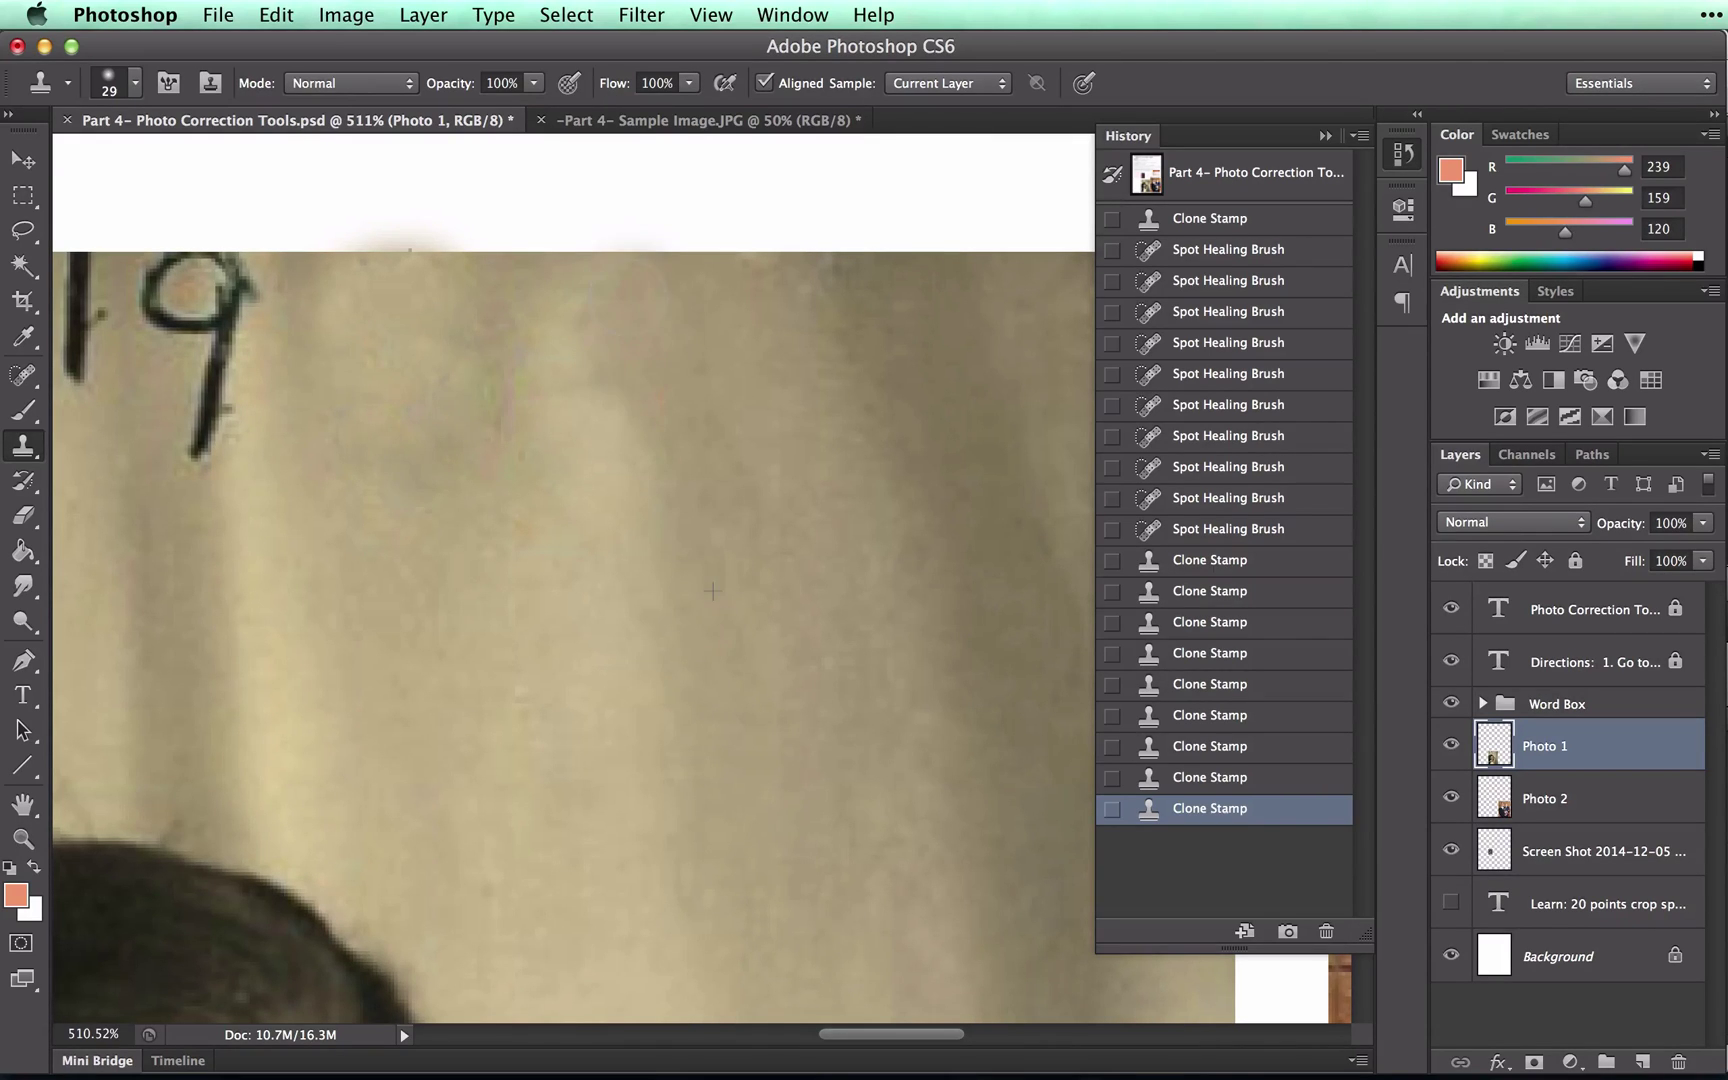
click(658, 370)
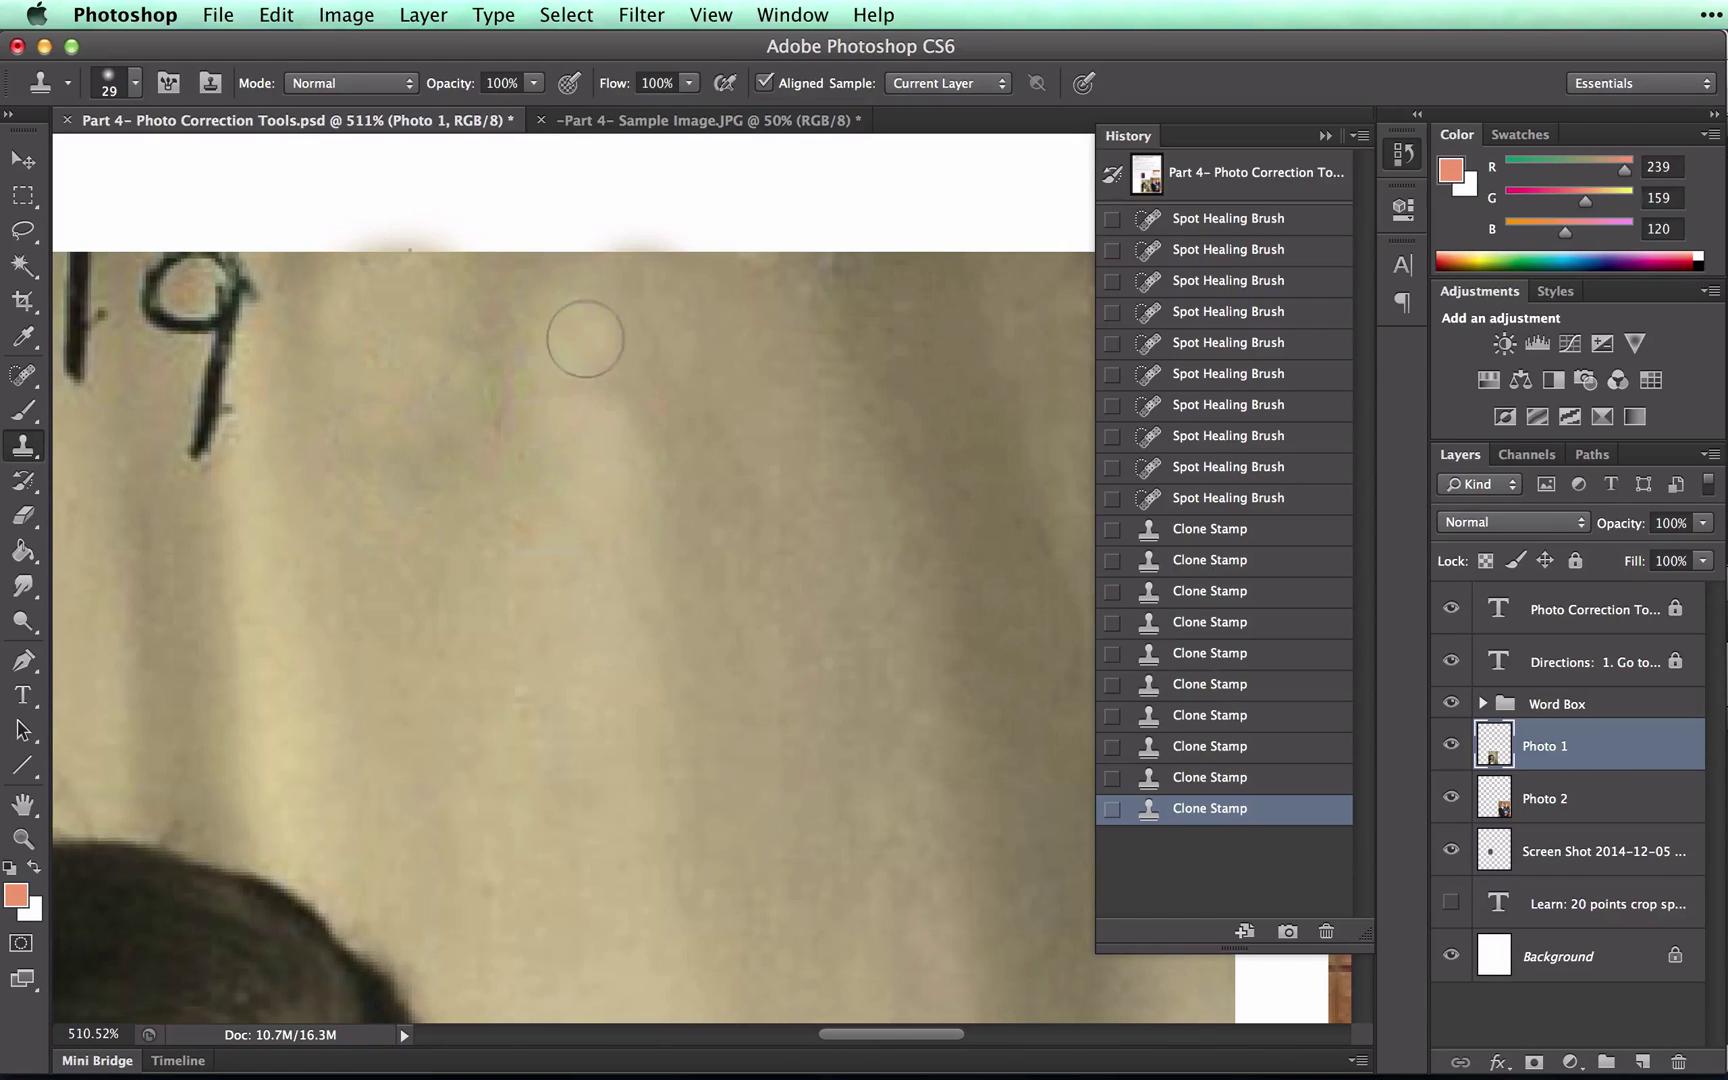
click(579, 322)
click(552, 377)
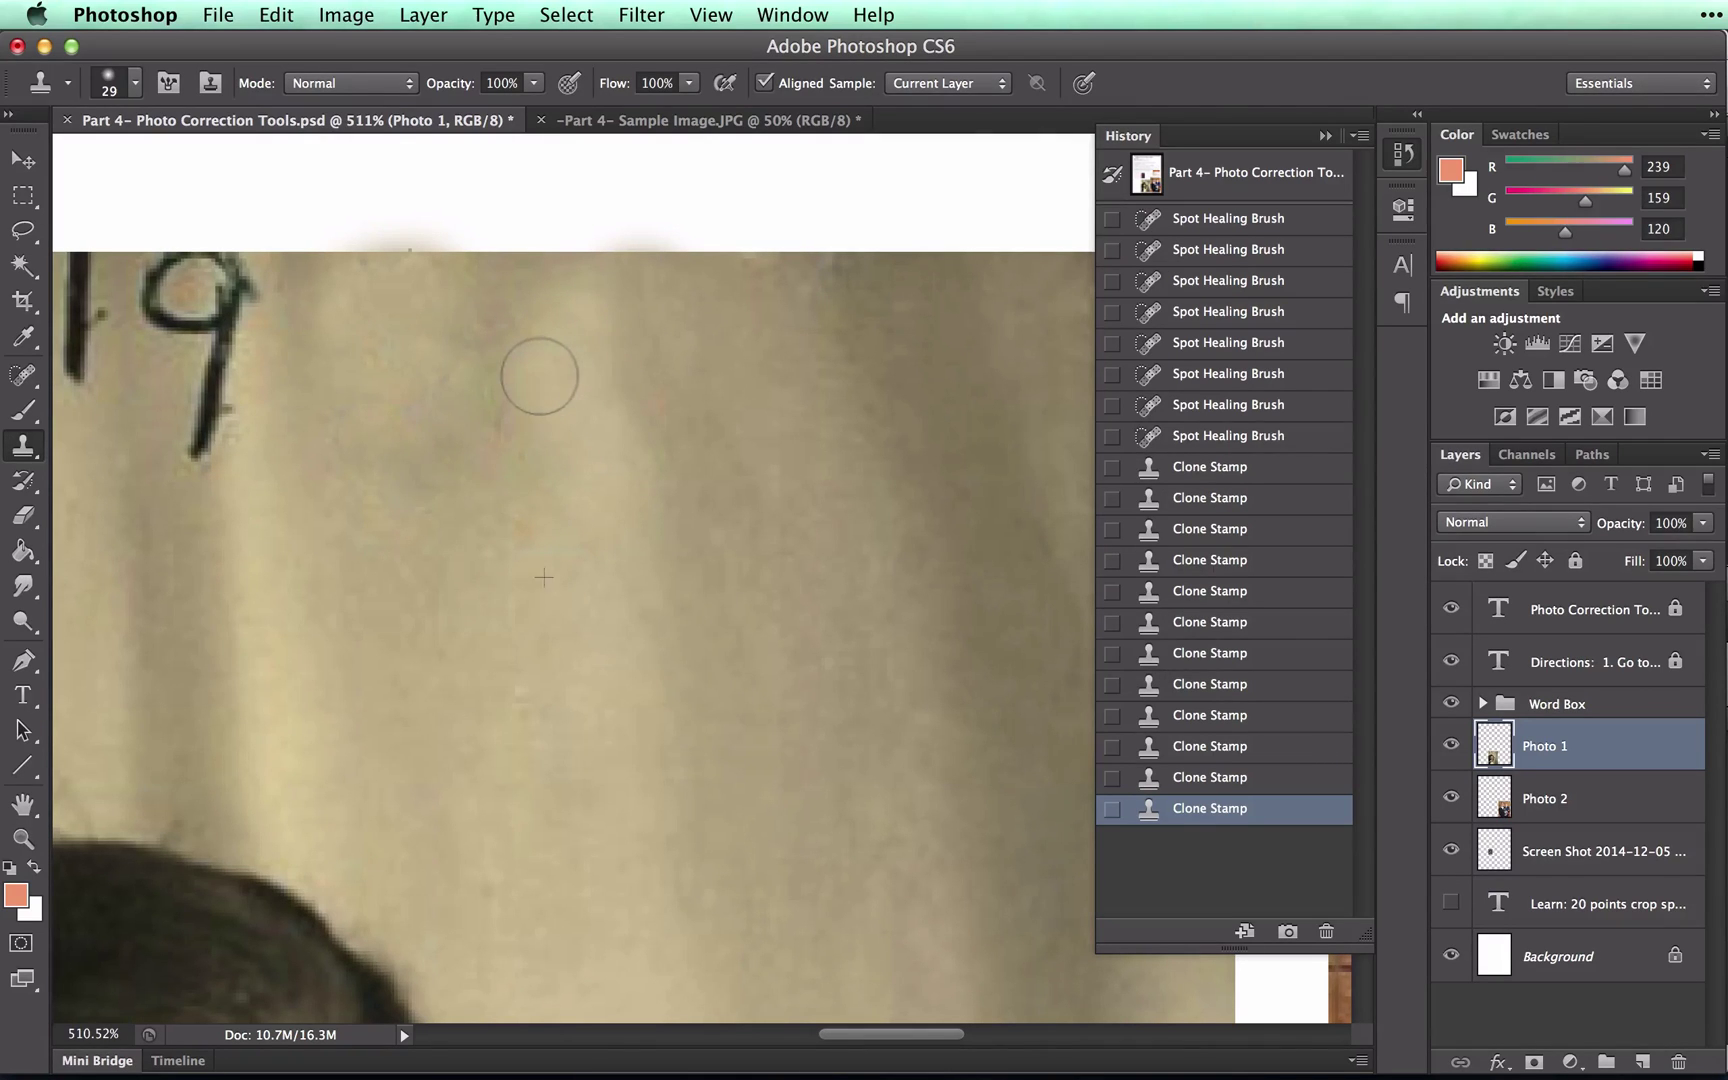
click(540, 377)
click(556, 505)
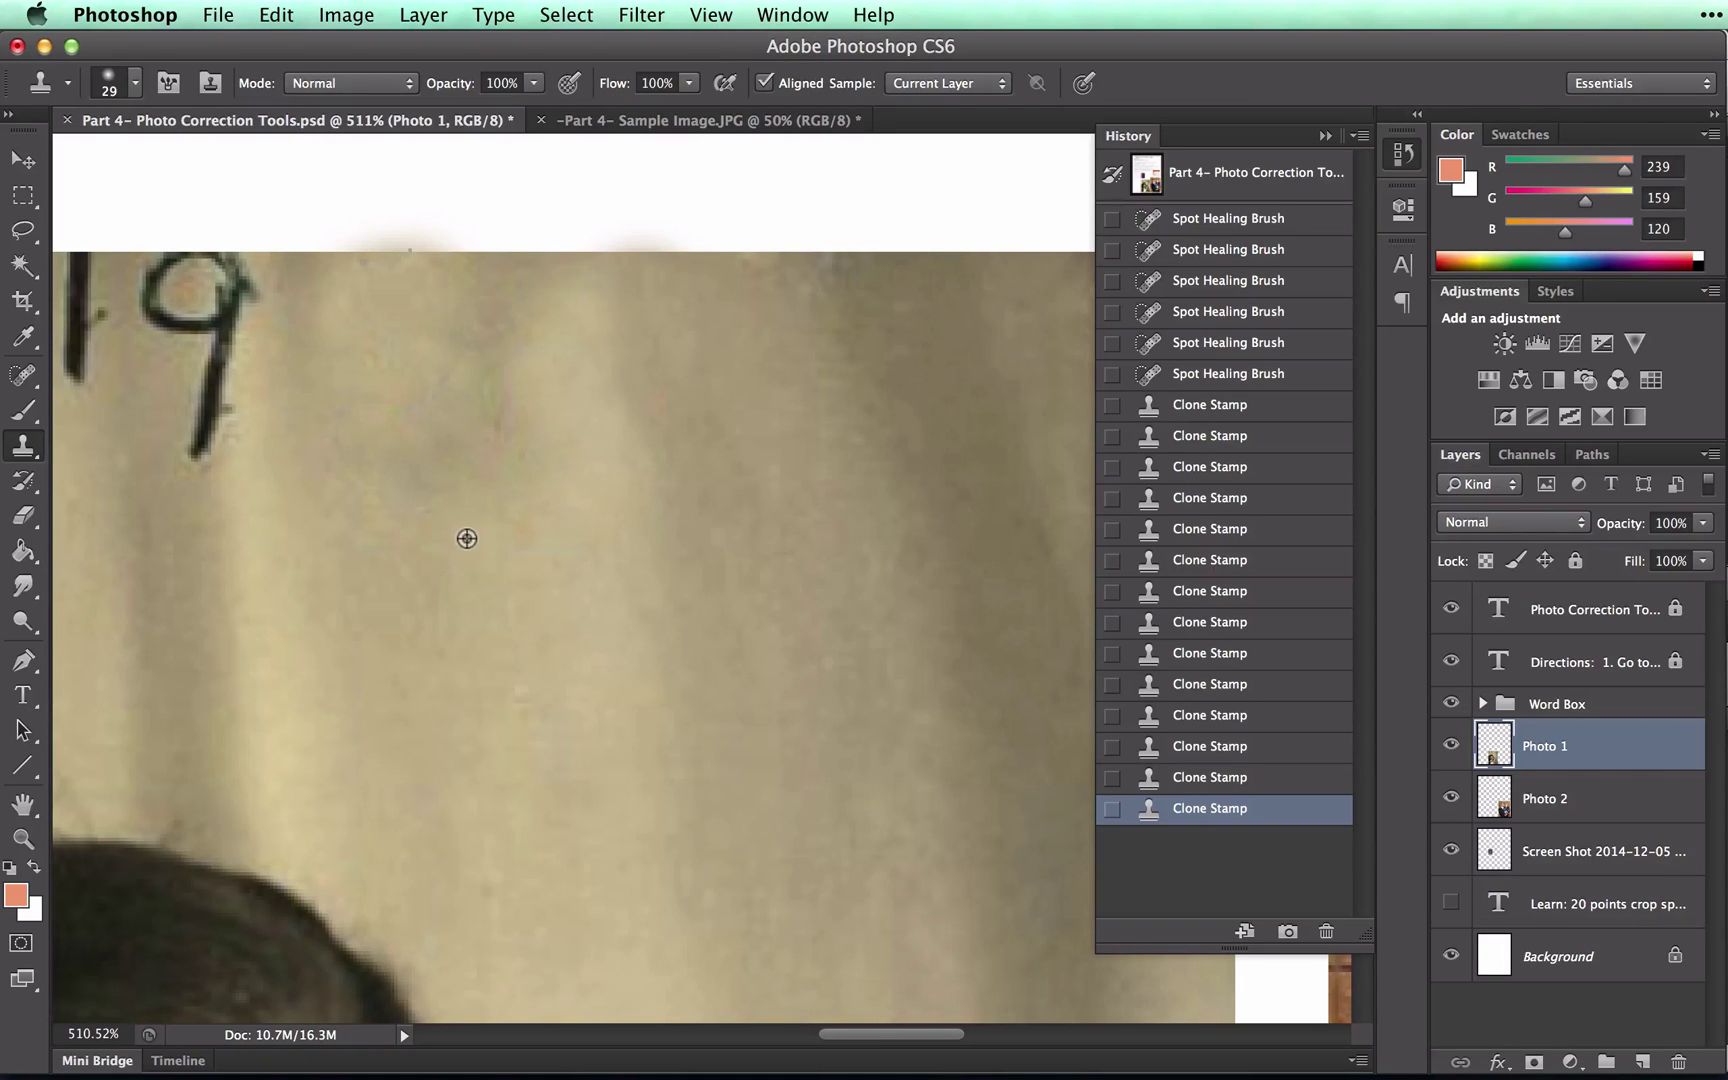
scroll(467, 538, up, 5)
scroll(467, 538, down, 3)
scroll(467, 538, down, 4)
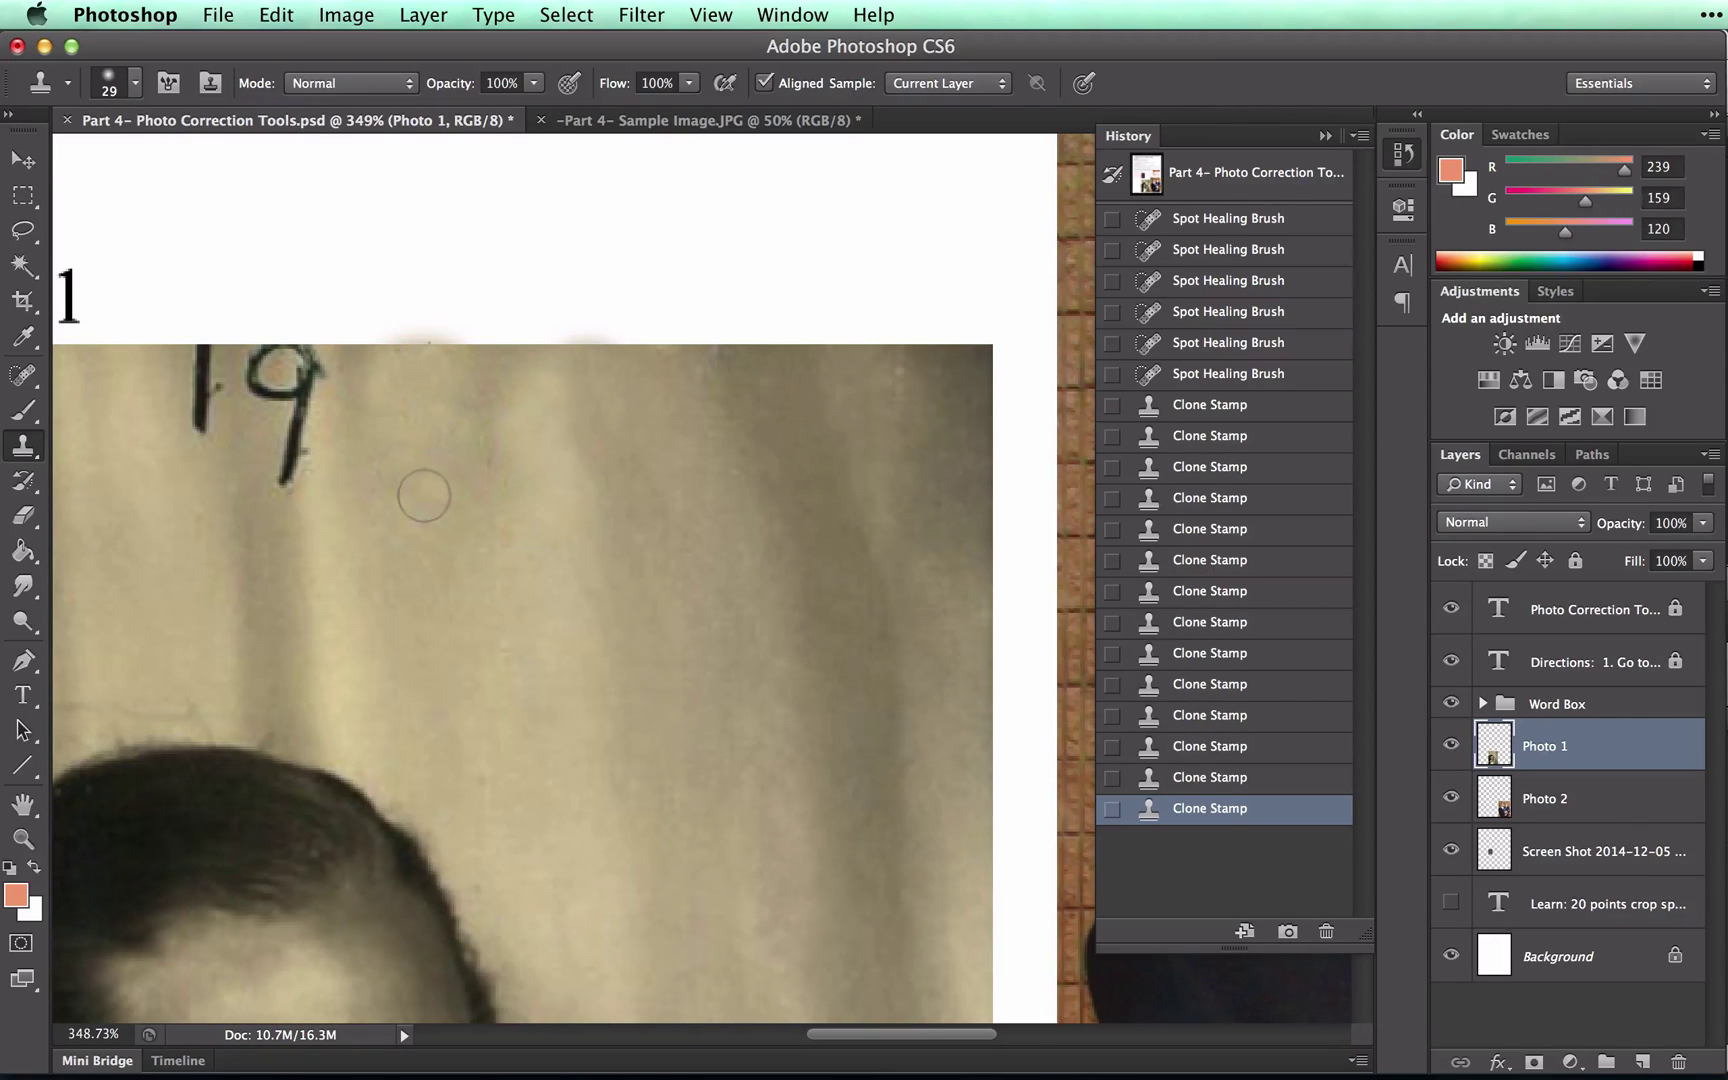
Step: Clone-patch the backdrop beside the 9 and near the top edge, removing the dark spot by the hairline
drag(424, 495, 394, 473)
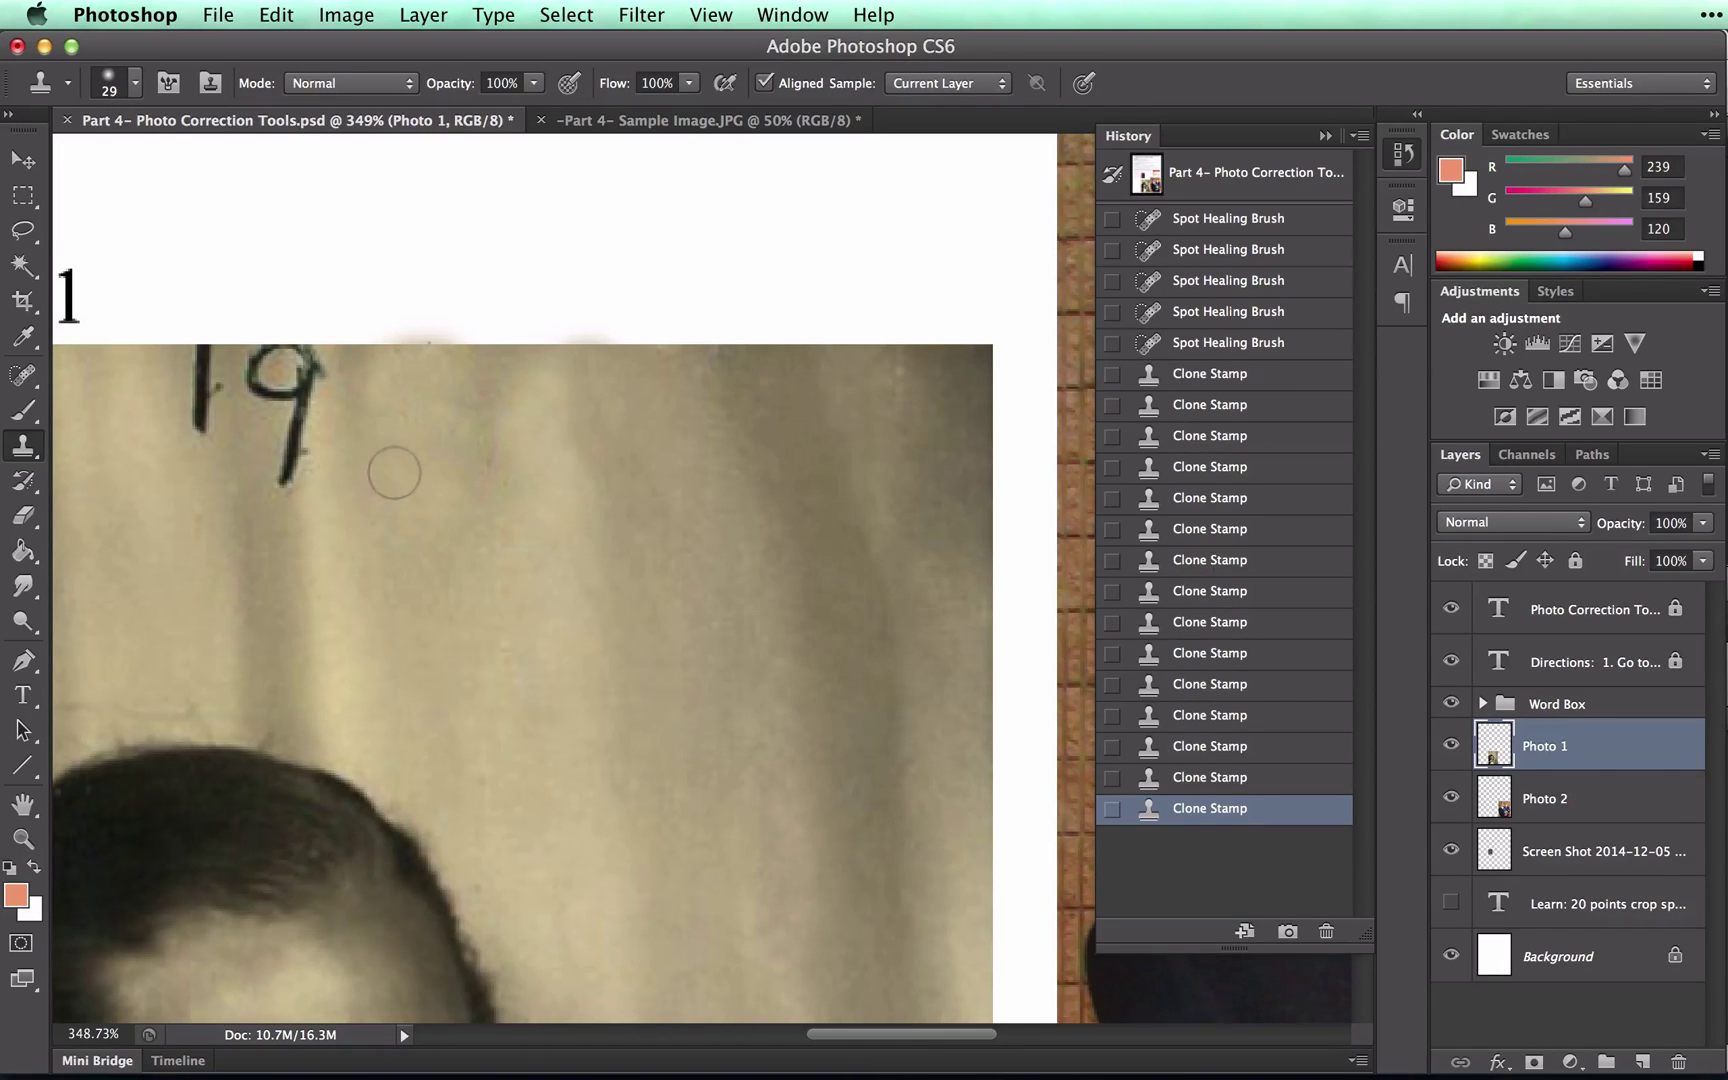
click(427, 477)
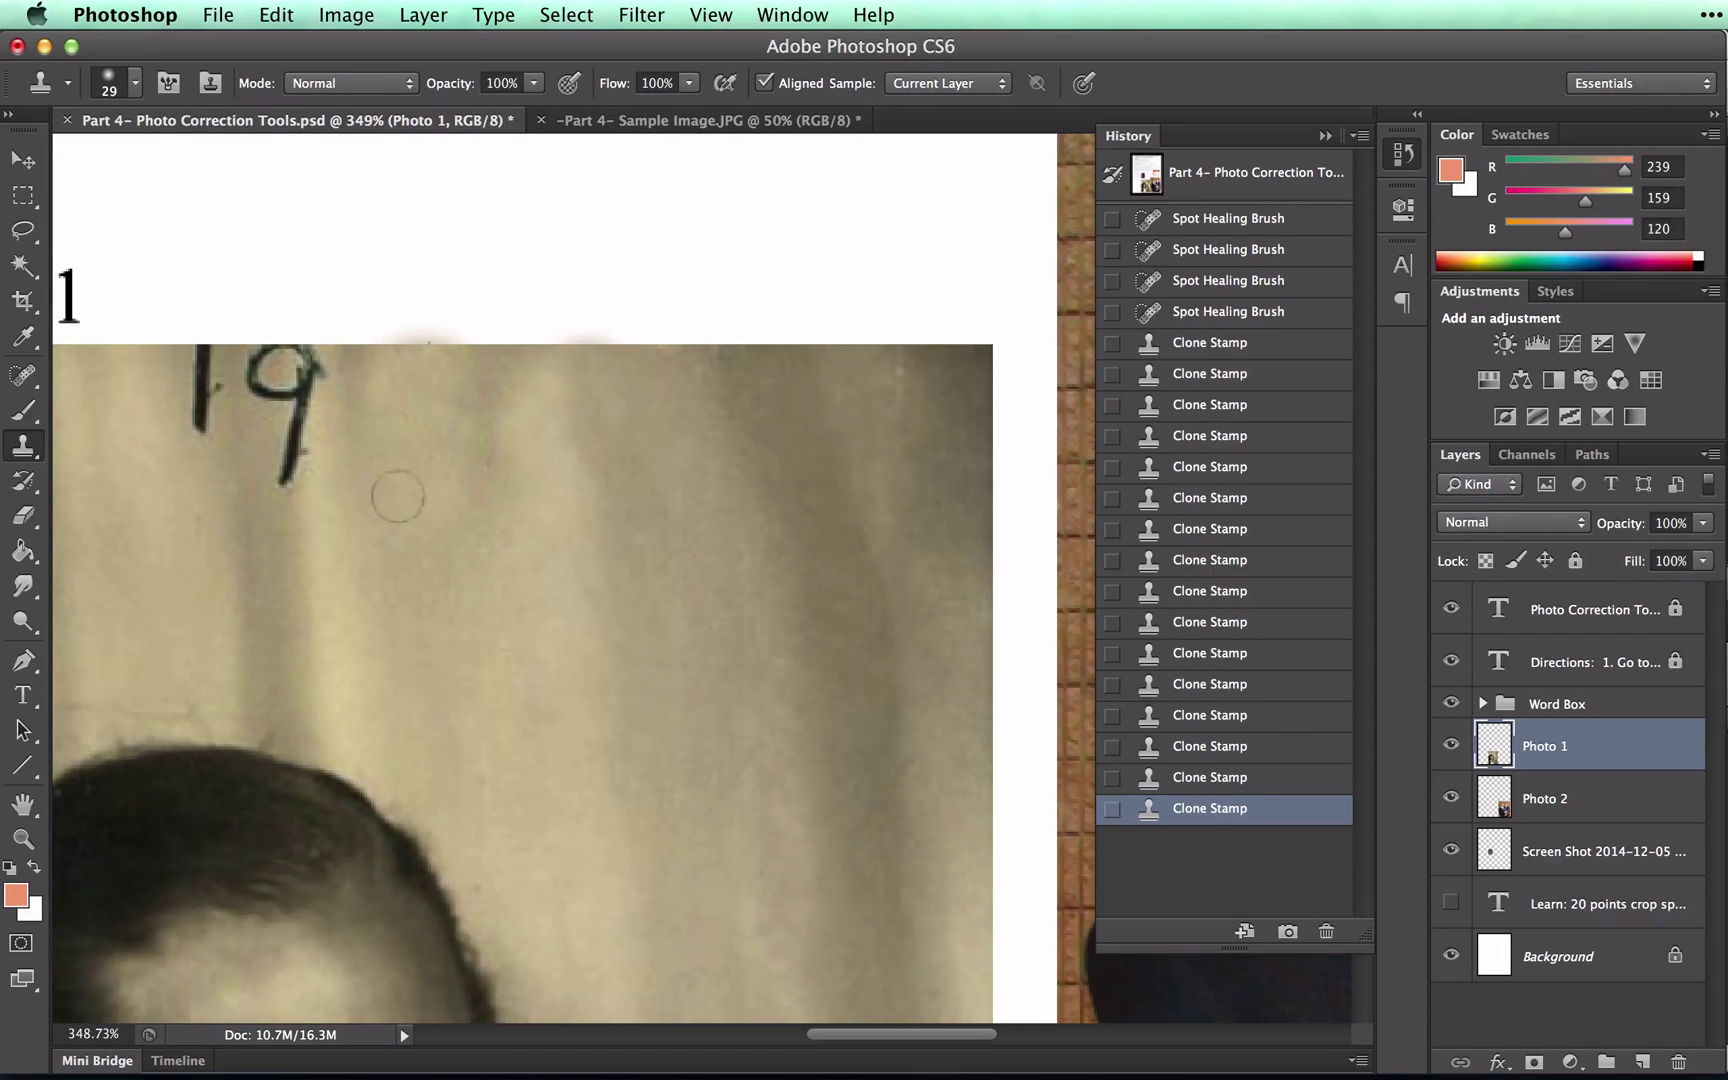
click(397, 384)
click(451, 410)
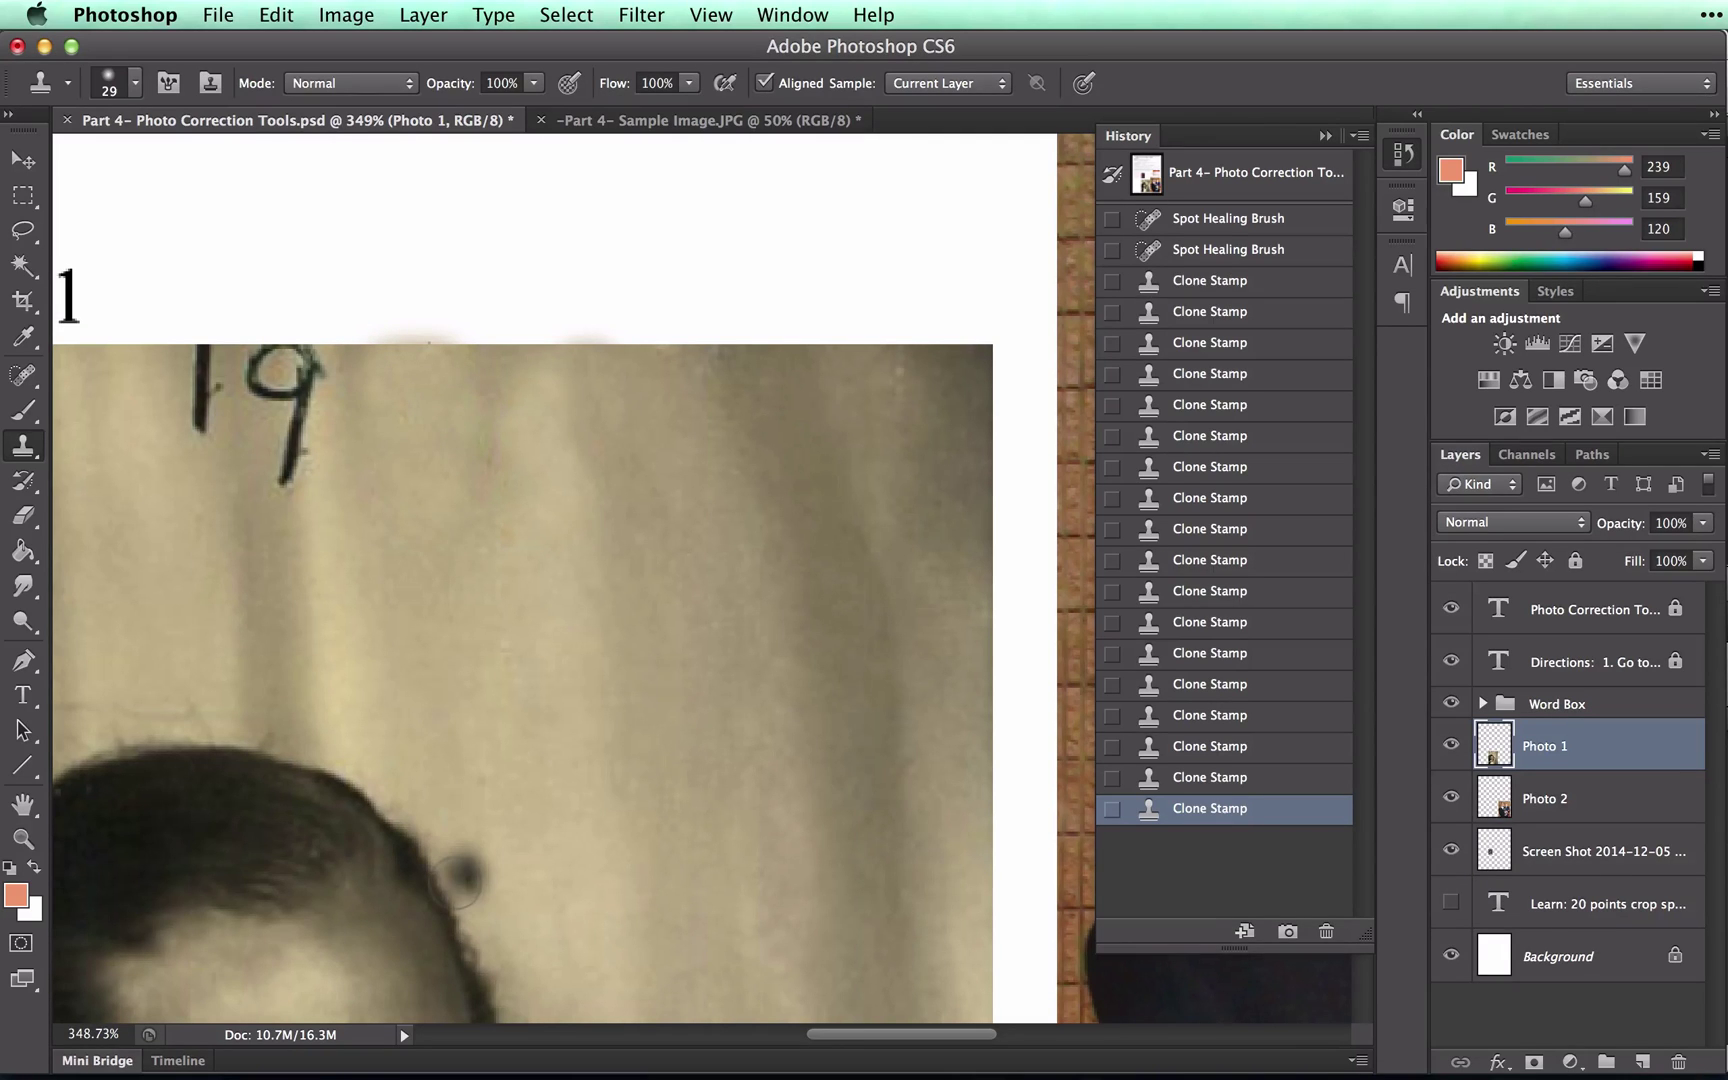
click(462, 868)
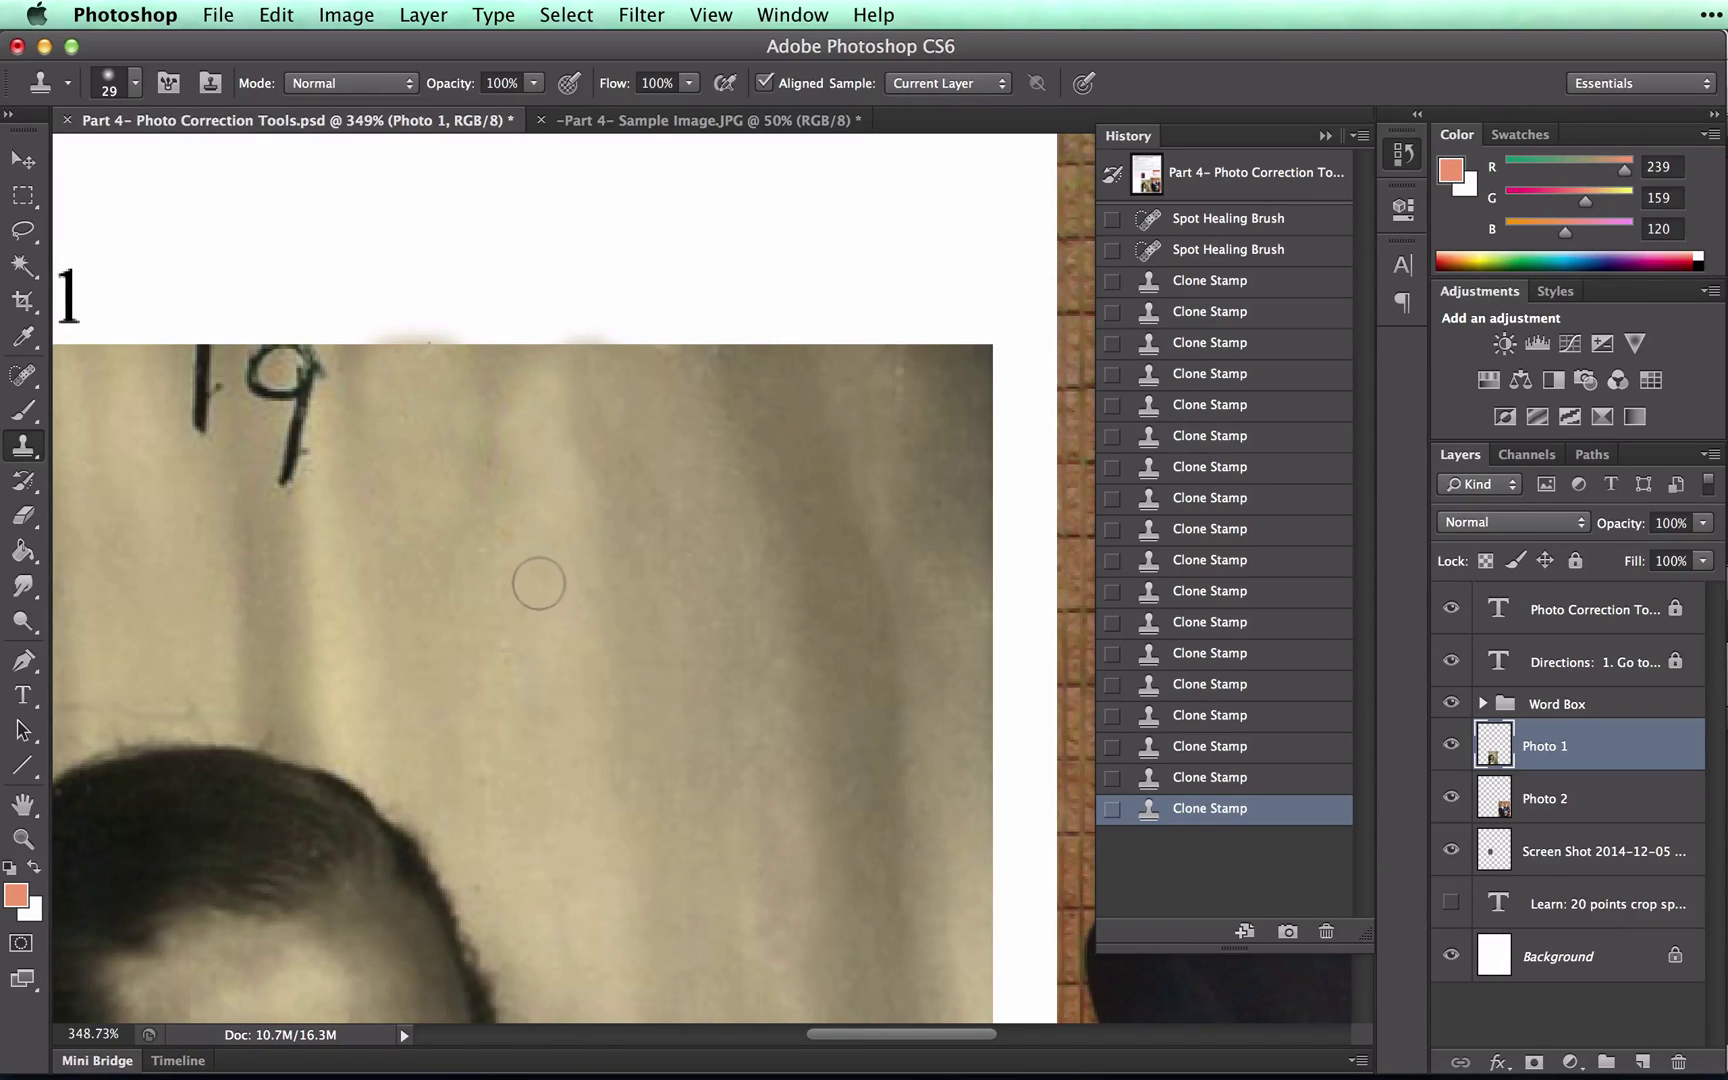
click(507, 378)
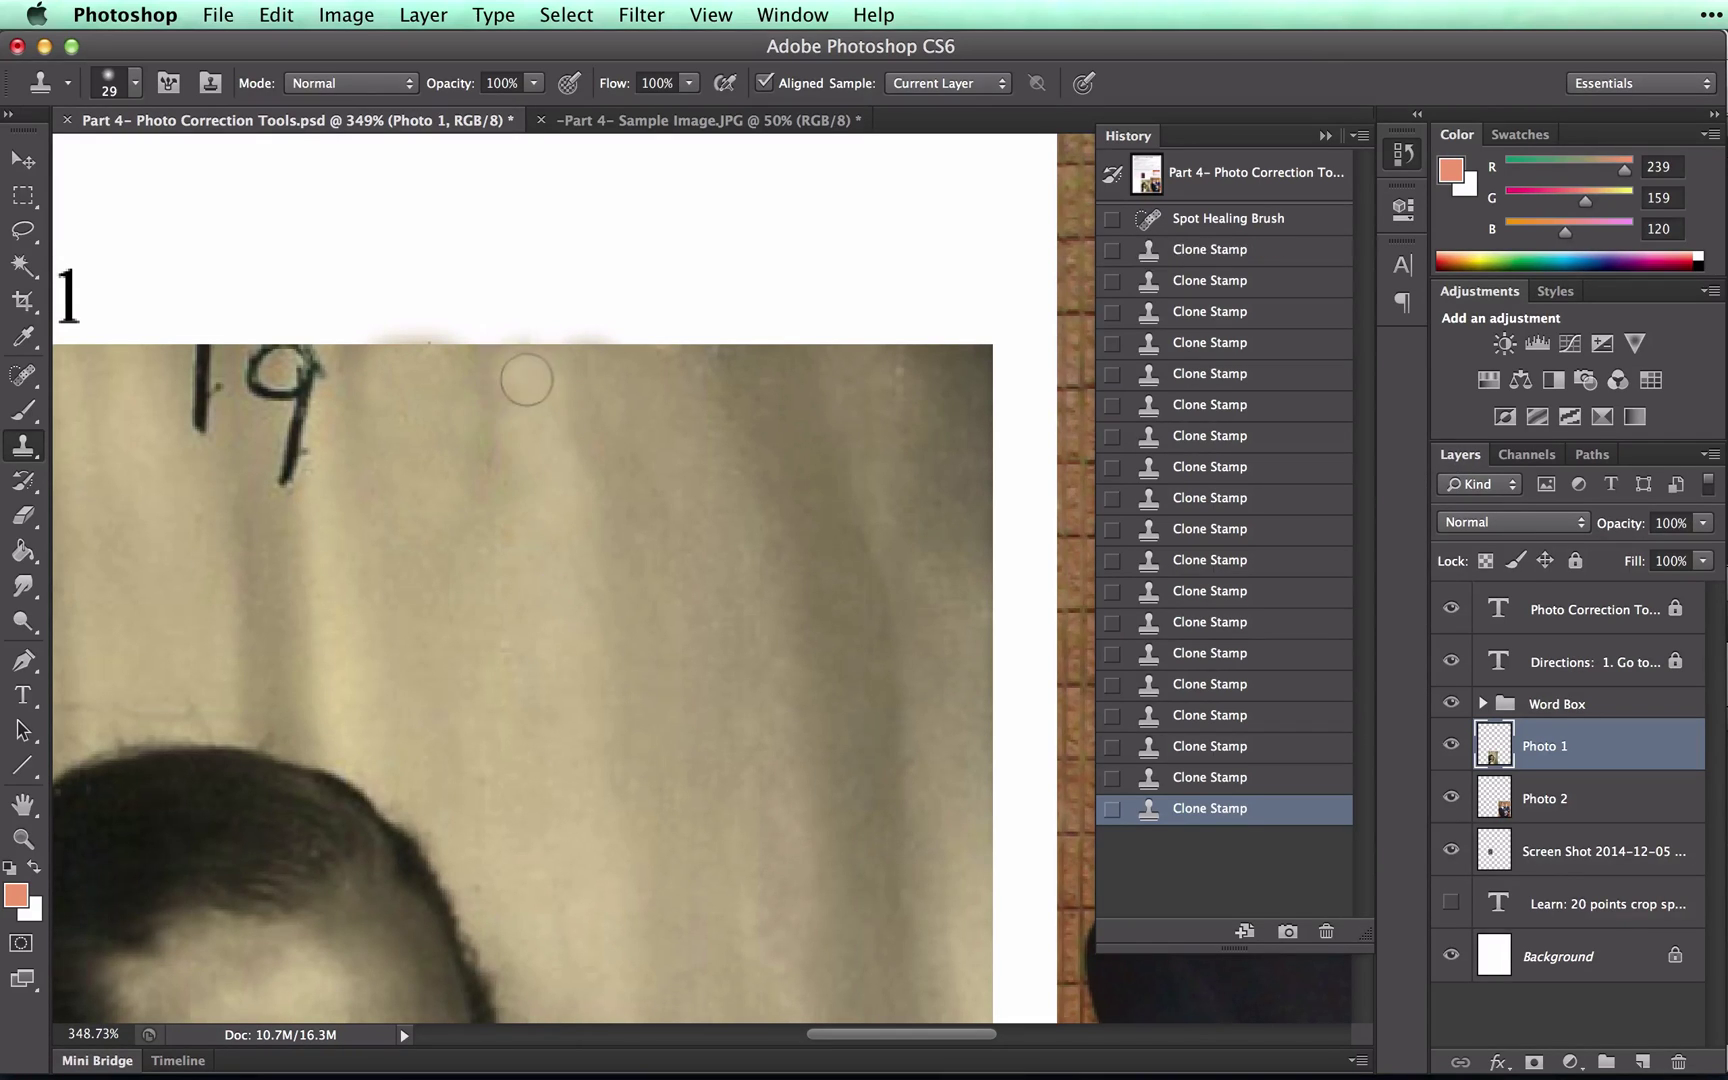
click(521, 375)
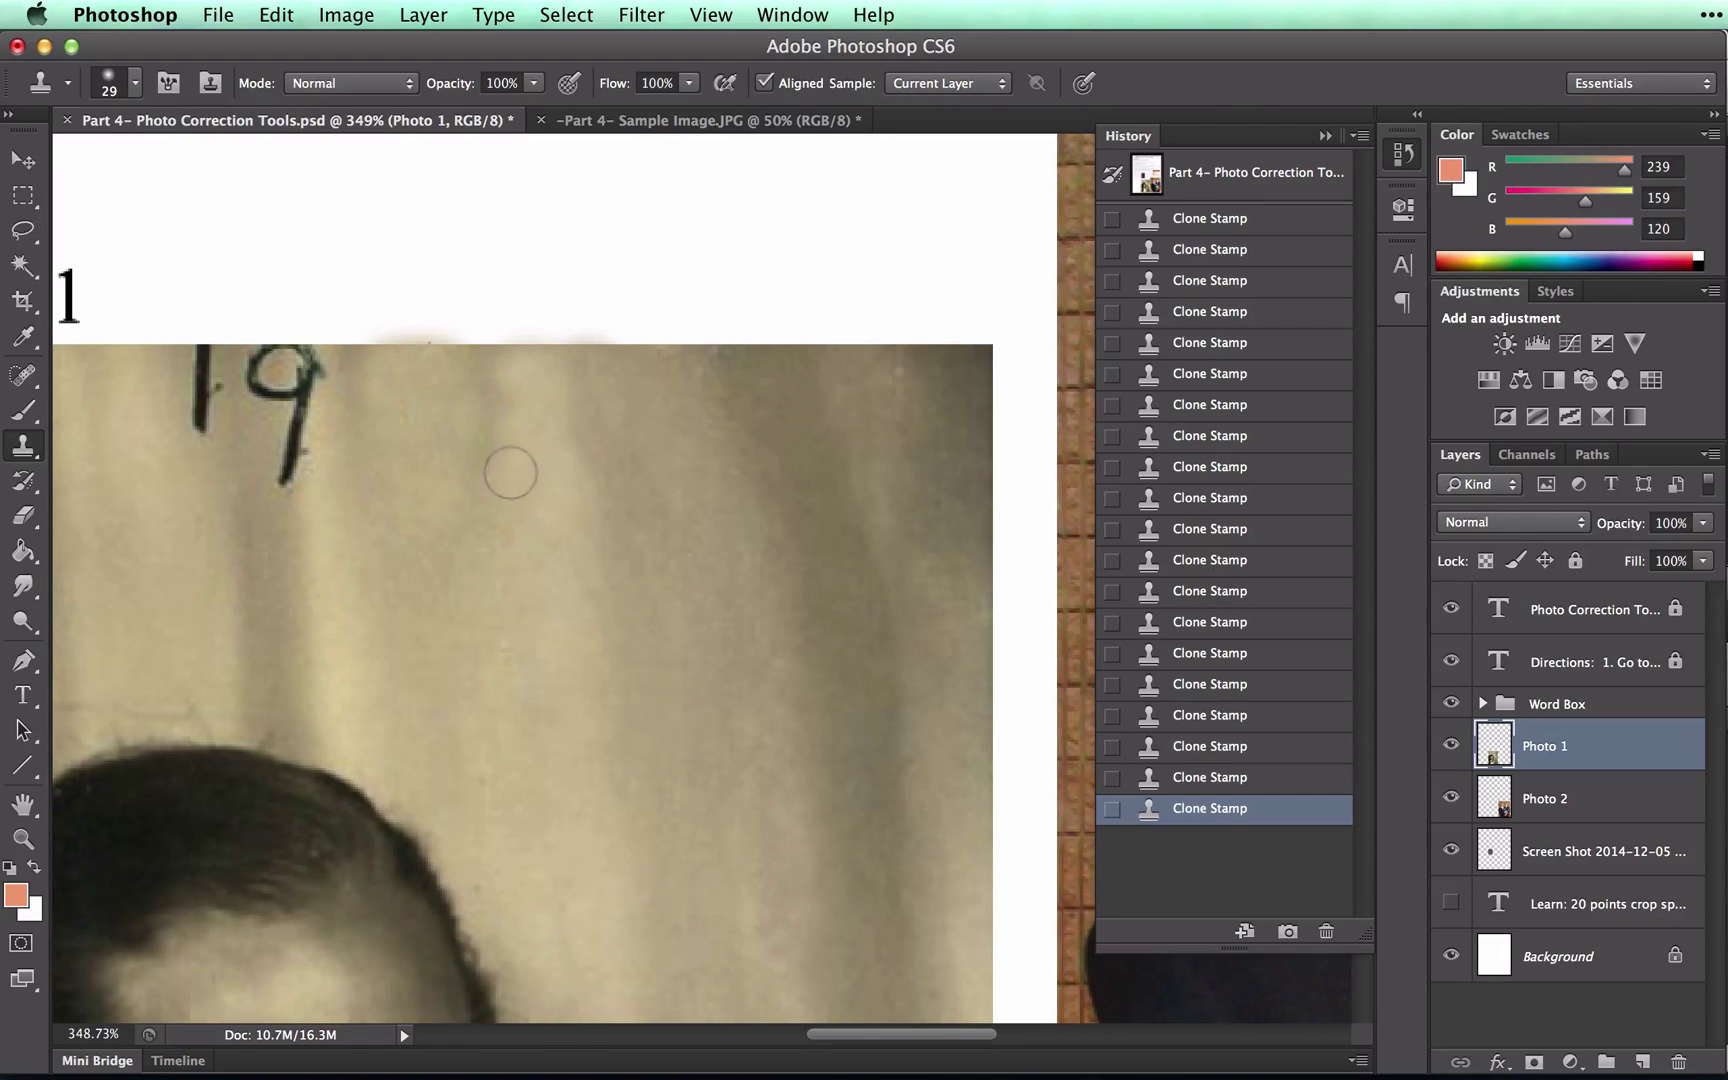
Step: Zoom out to review Photo 1, zoom back in on the 19, and choose the Spot Healing Brush
scroll(305, 525, up, 5)
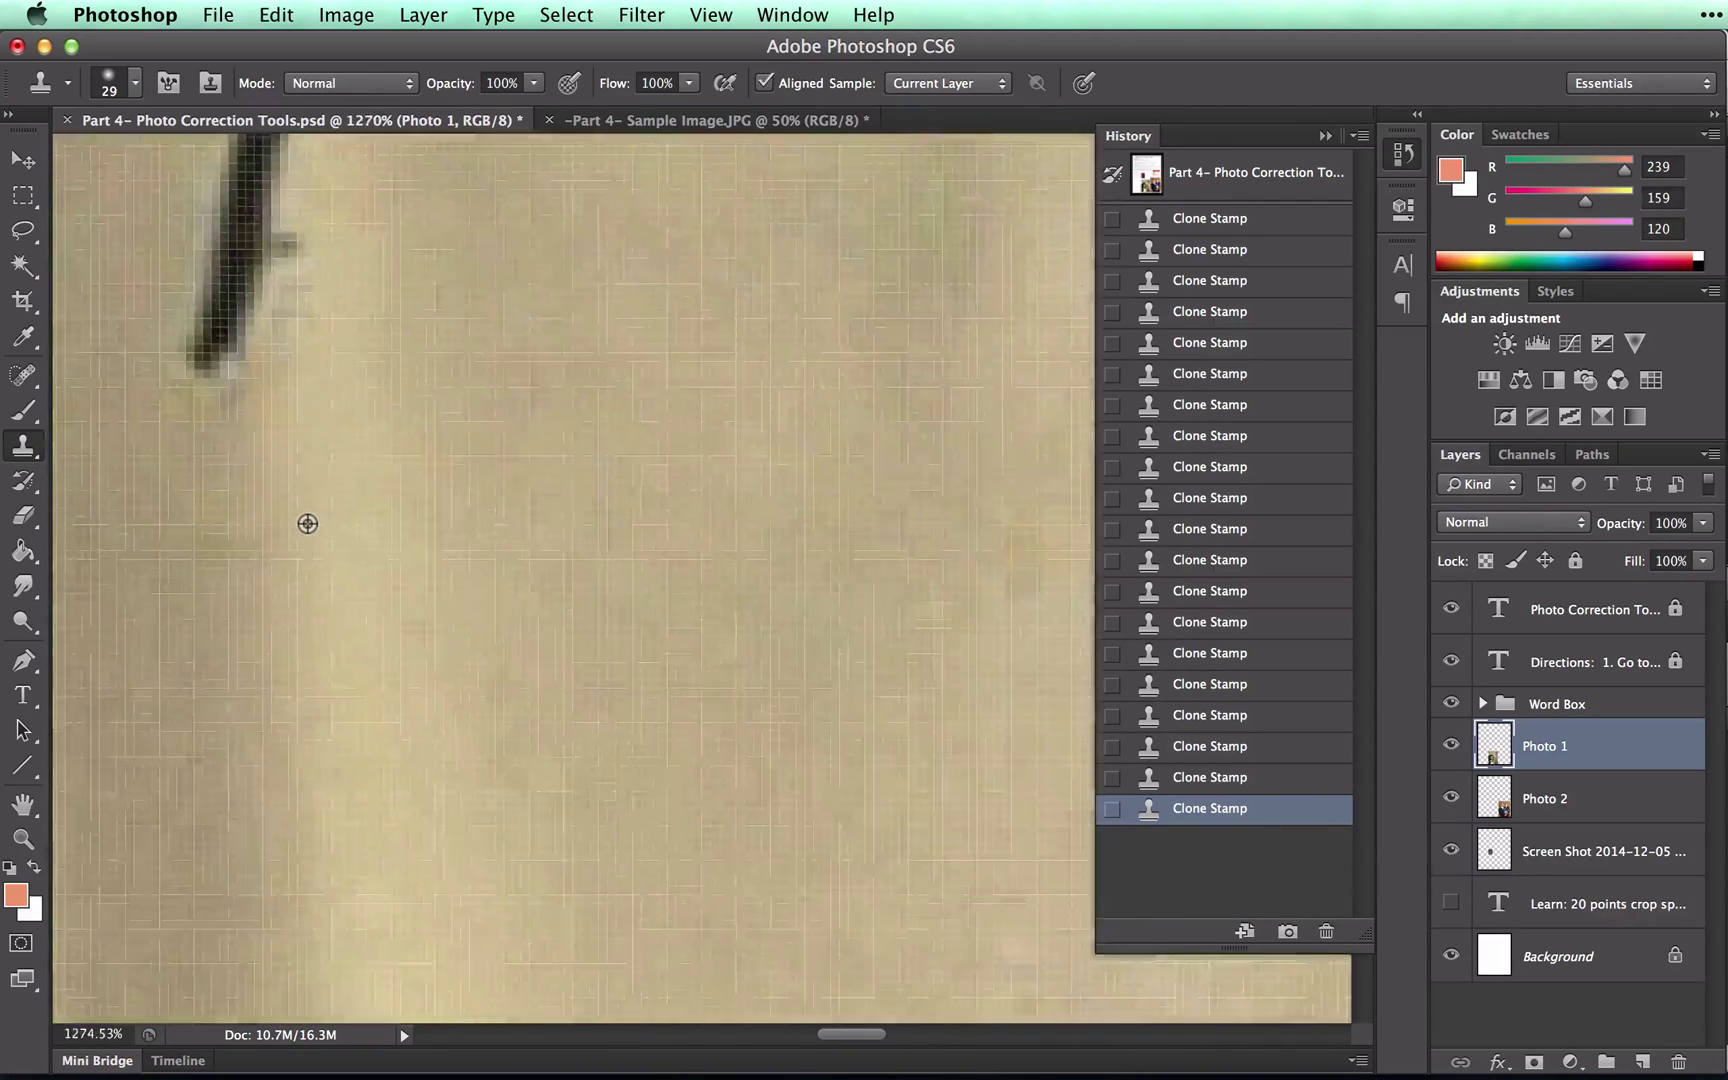
scroll(307, 523, down, 6)
scroll(307, 523, up, 3)
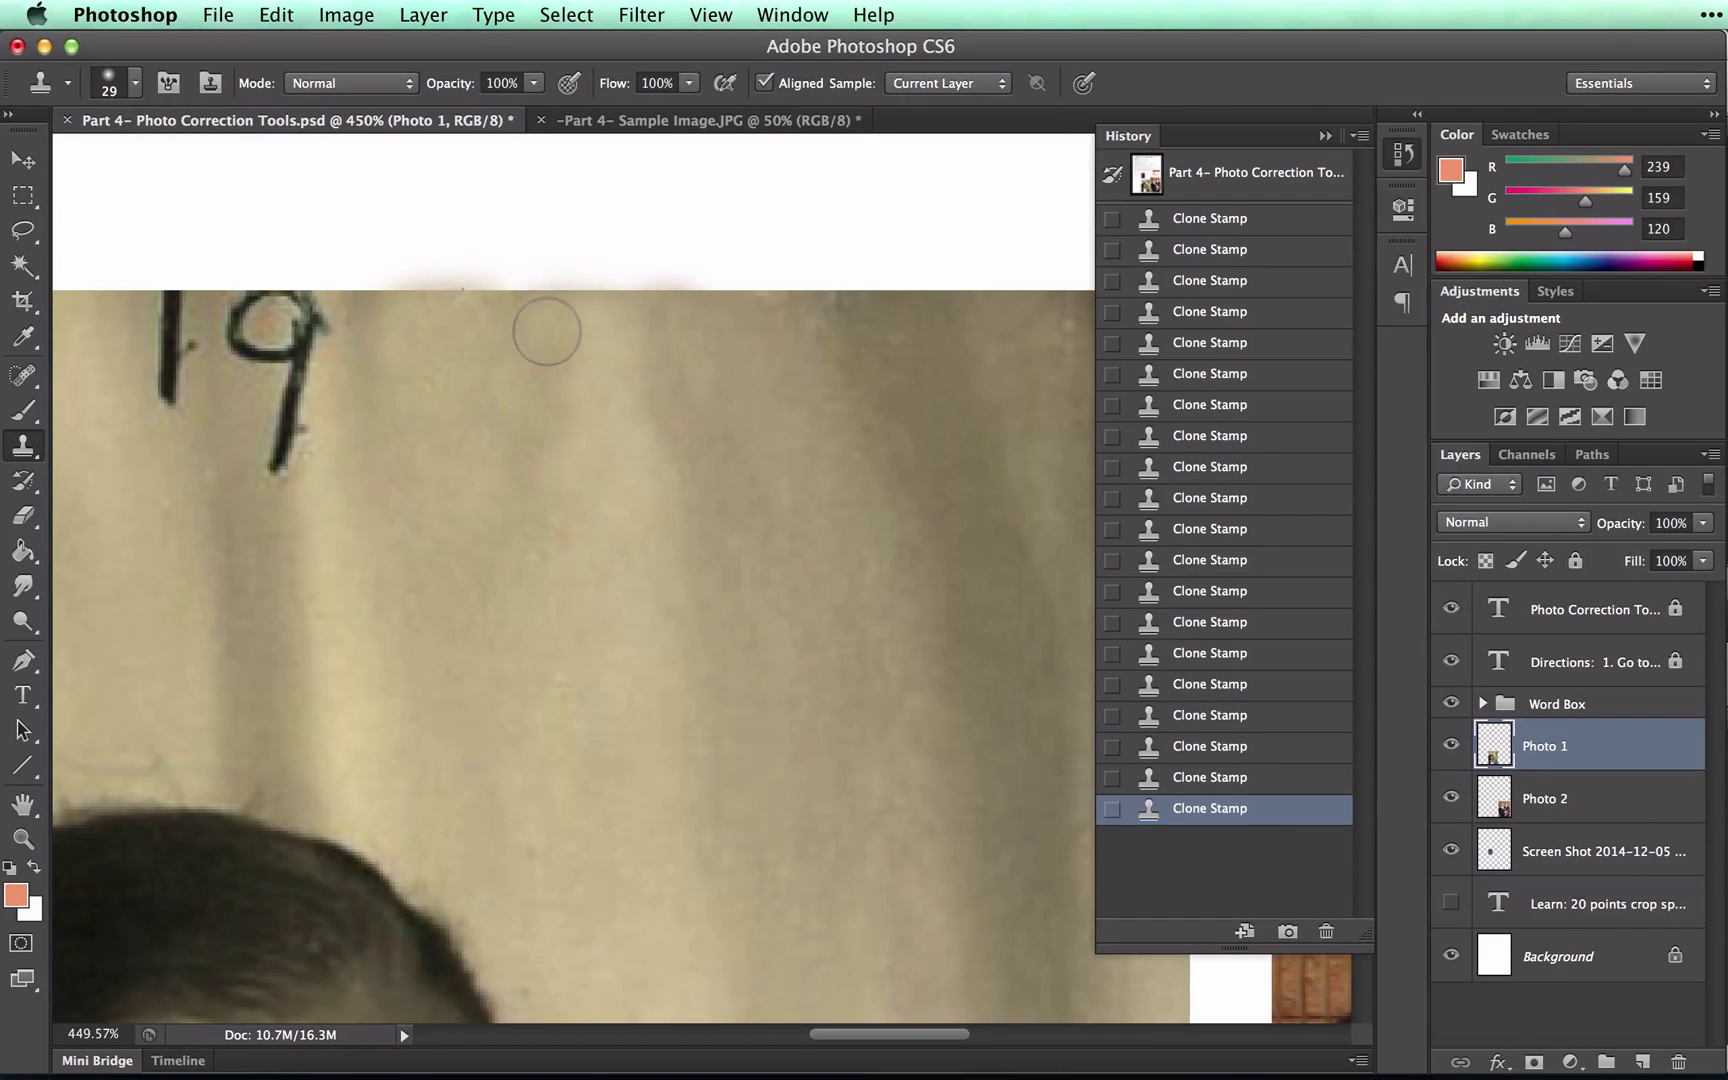
scroll(562, 560, down, 3)
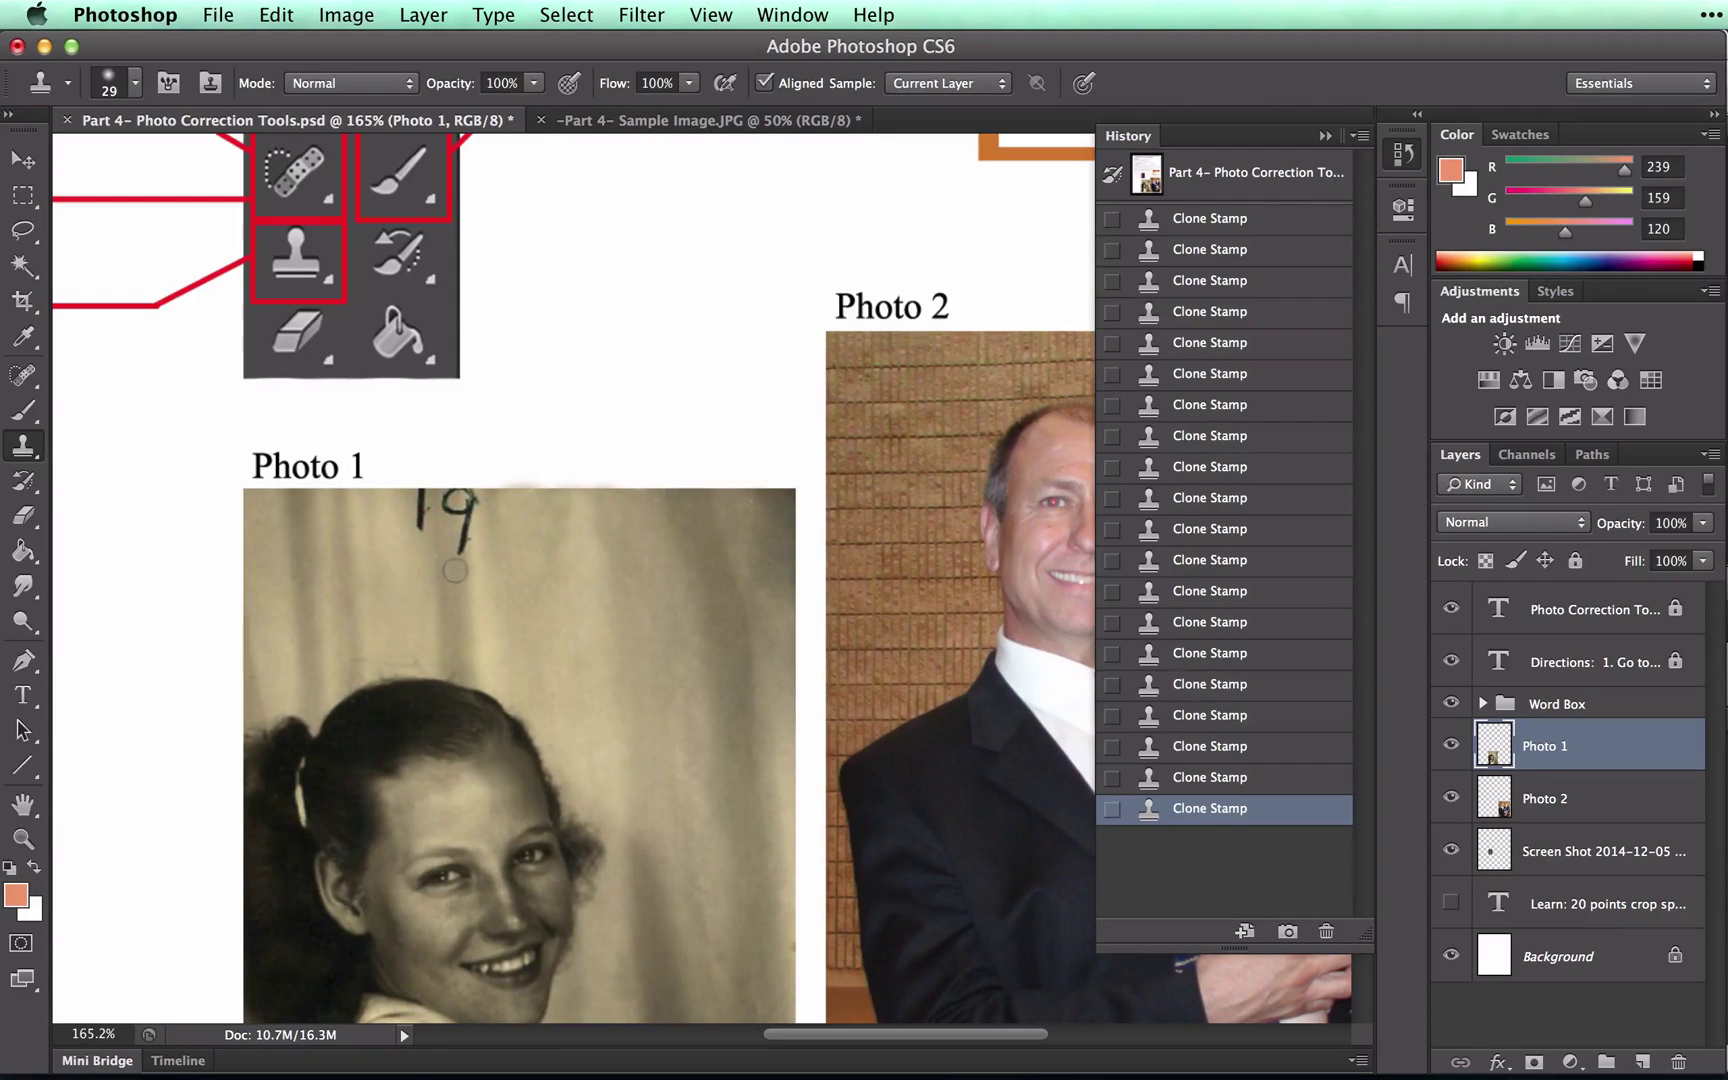
scroll(454, 570, up, 2)
scroll(454, 561, up, 2)
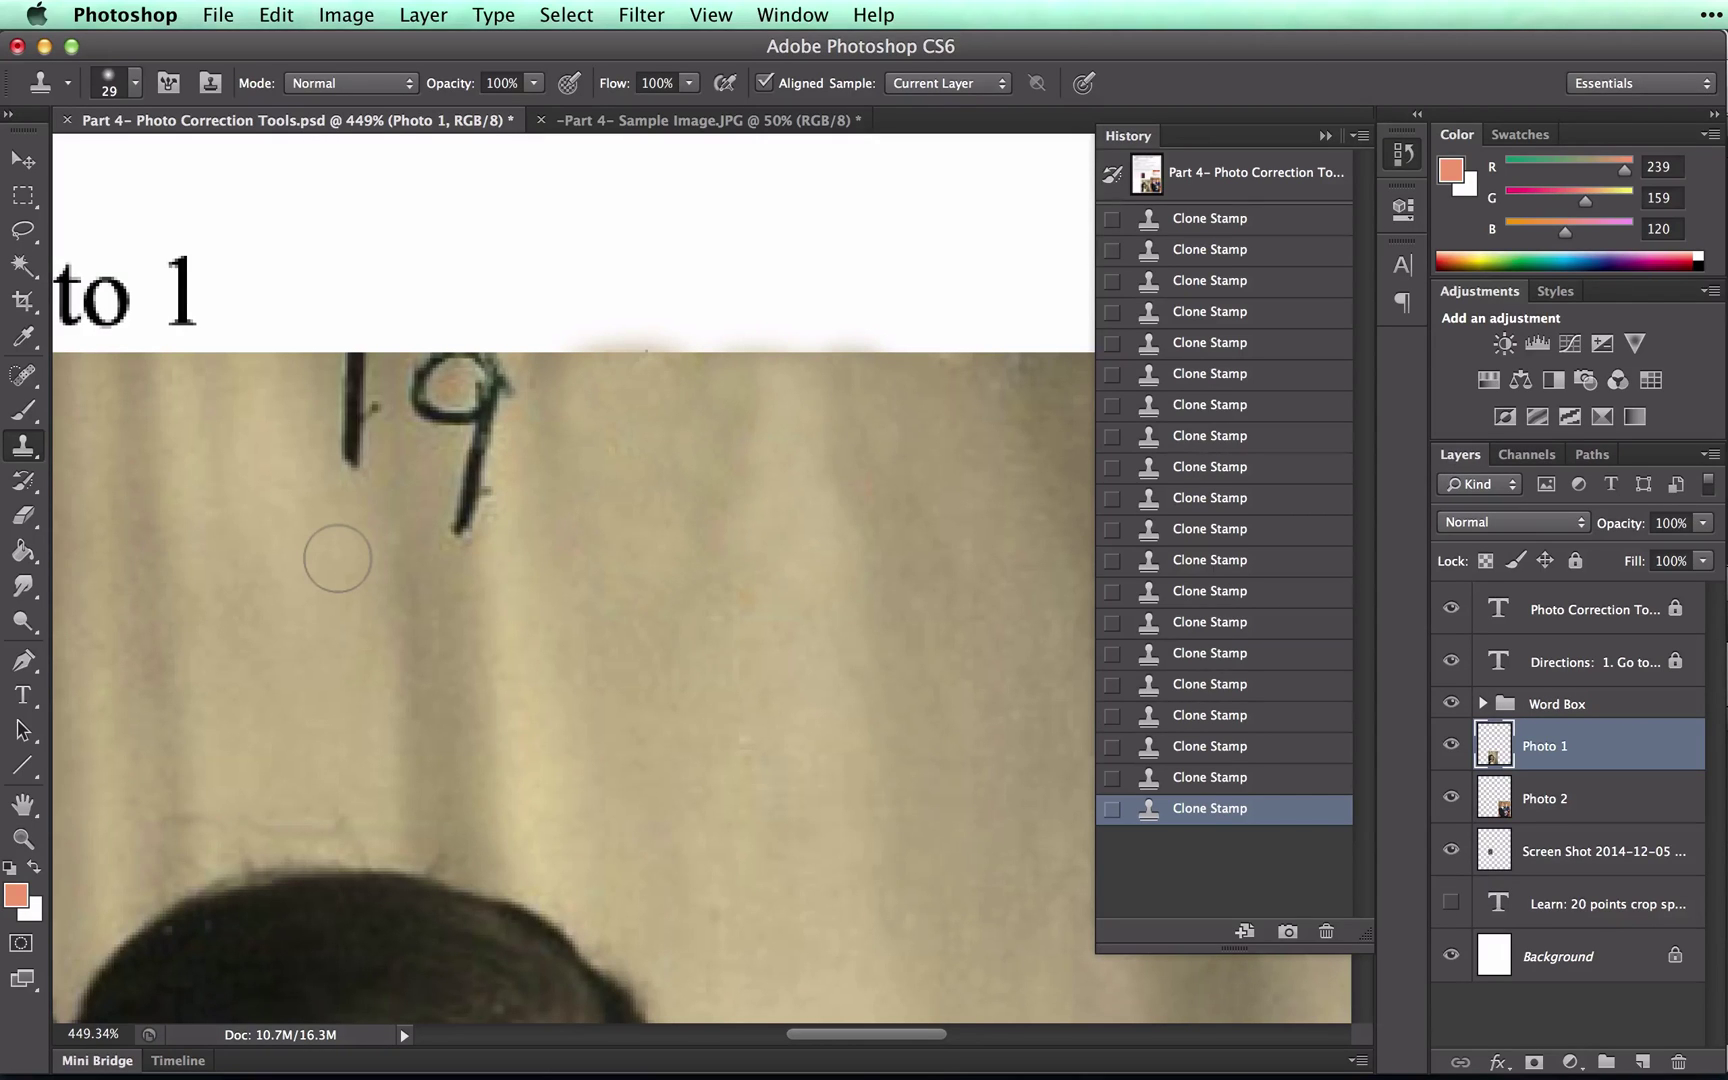
click(23, 375)
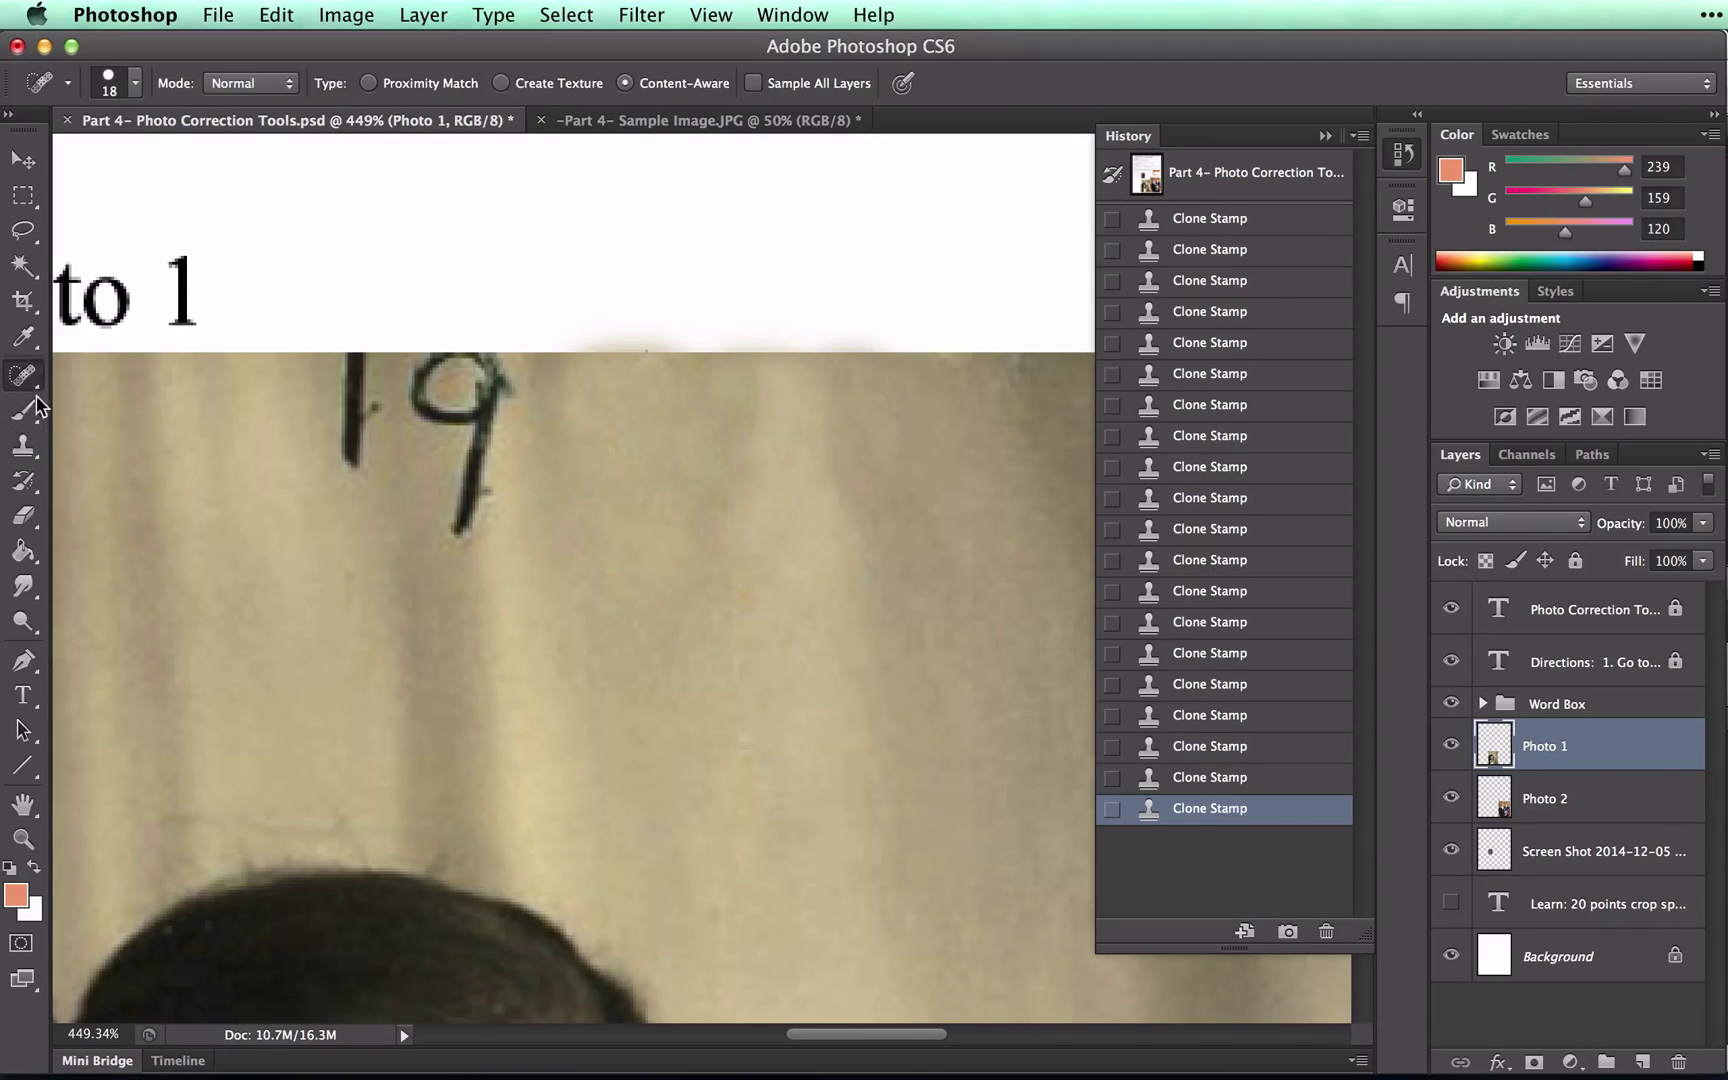